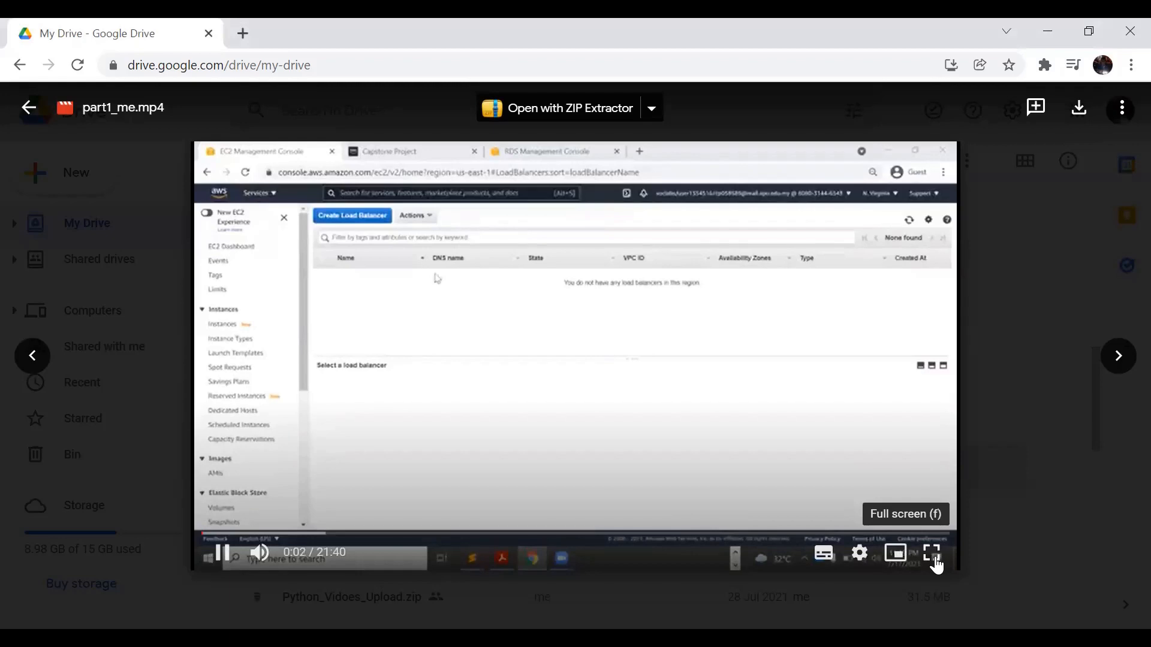
Switch the part1_me.mp4 video preview in Drive to full screen.
key("f")
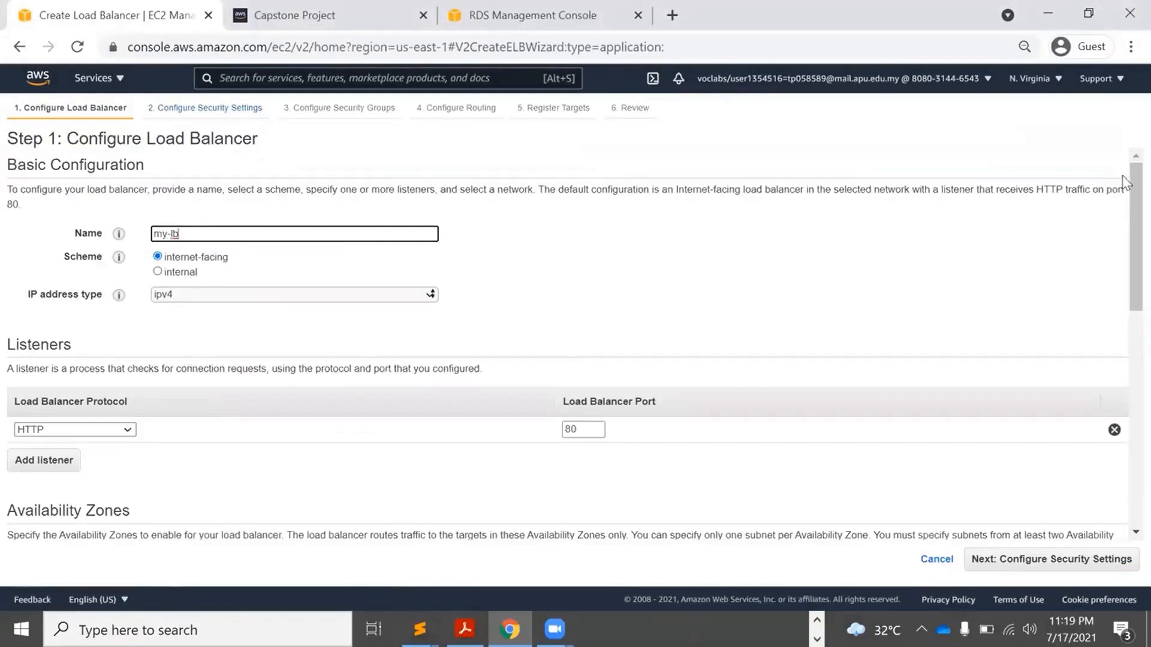
Place my-lb in Example VPC, with us-east-1a on Public Subnet 1 and us-east-1b on Public Subnet 2.
left_click_drag(1129, 211, 1130, 359)
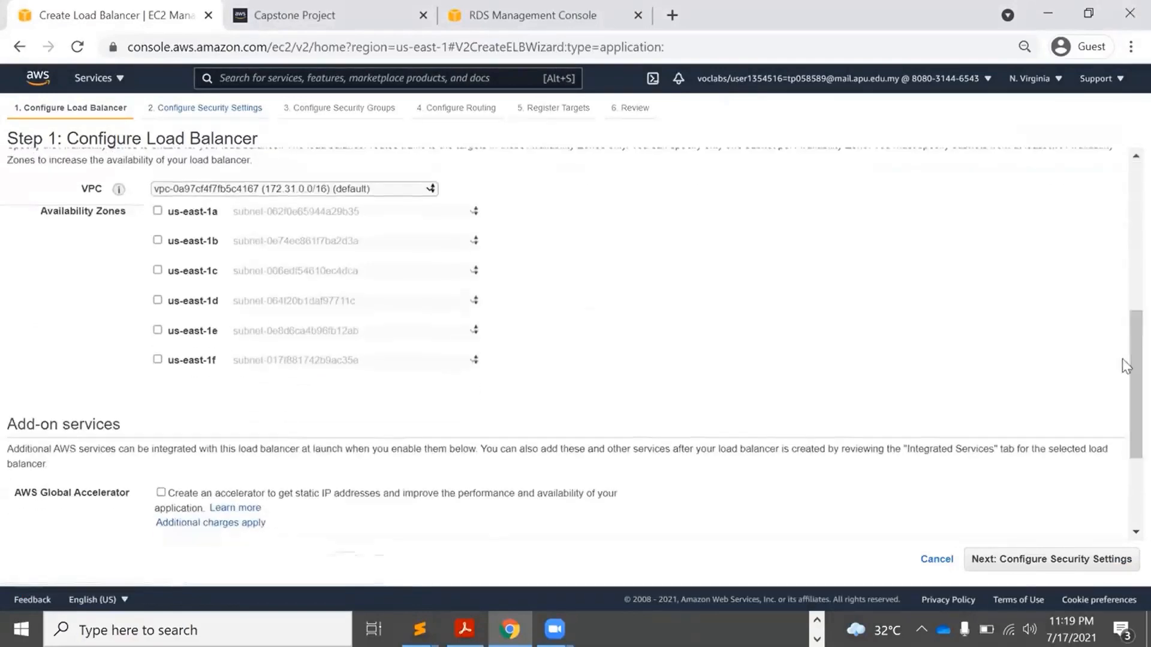
left_click(346, 188)
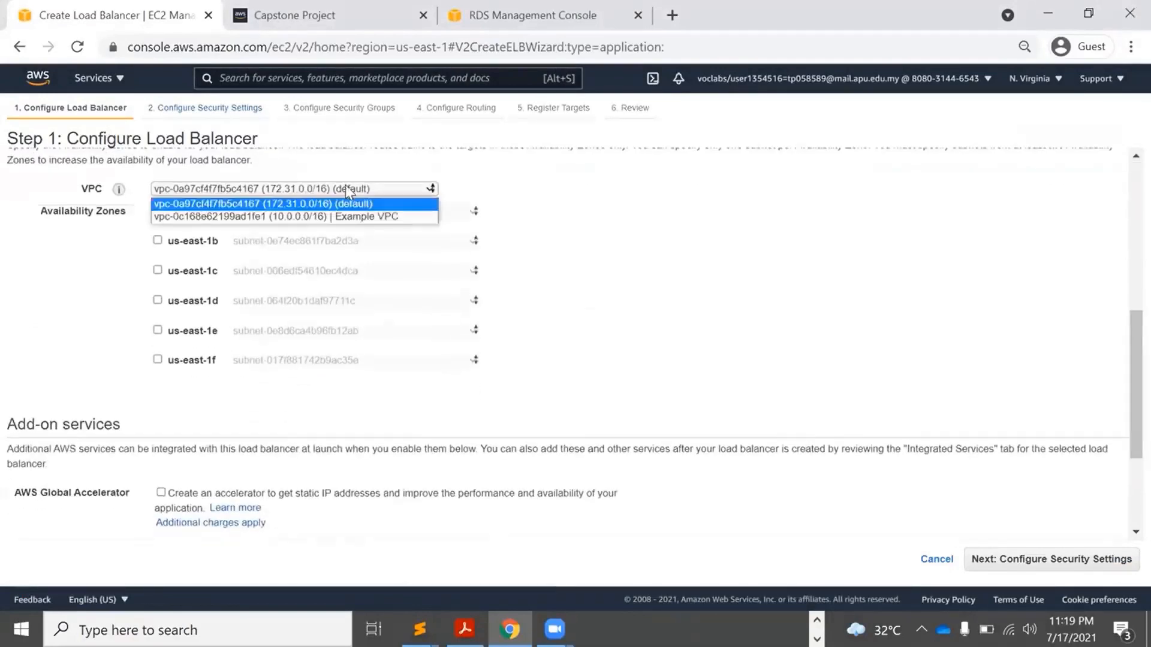
left_click(340, 218)
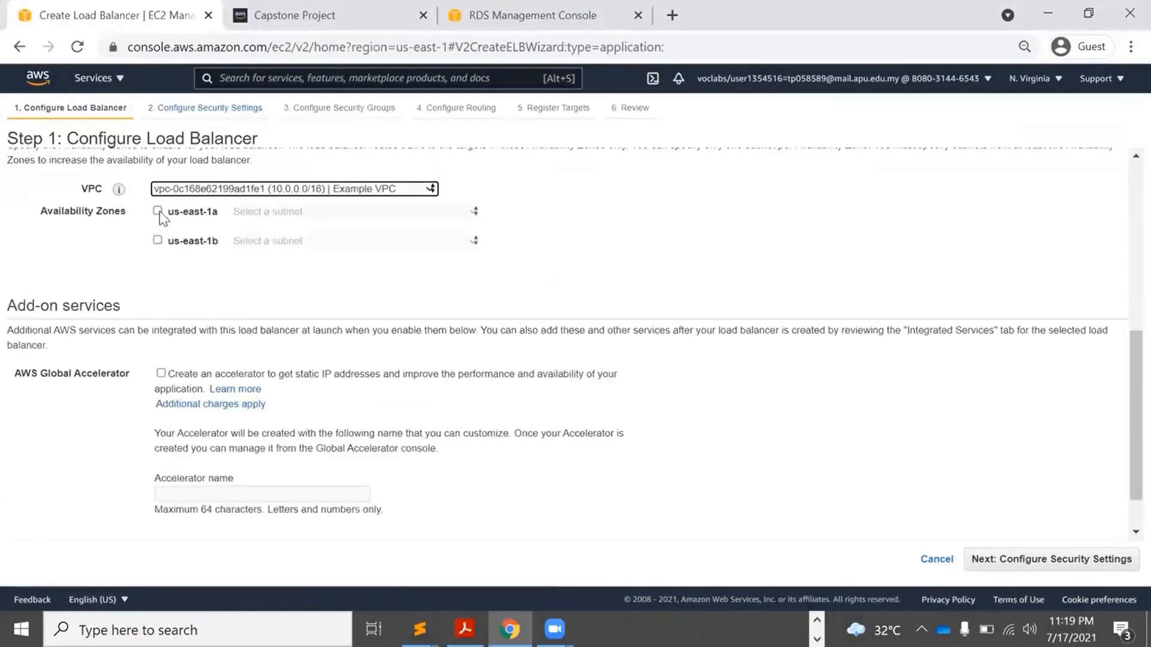
left_click(158, 211)
left_click(158, 241)
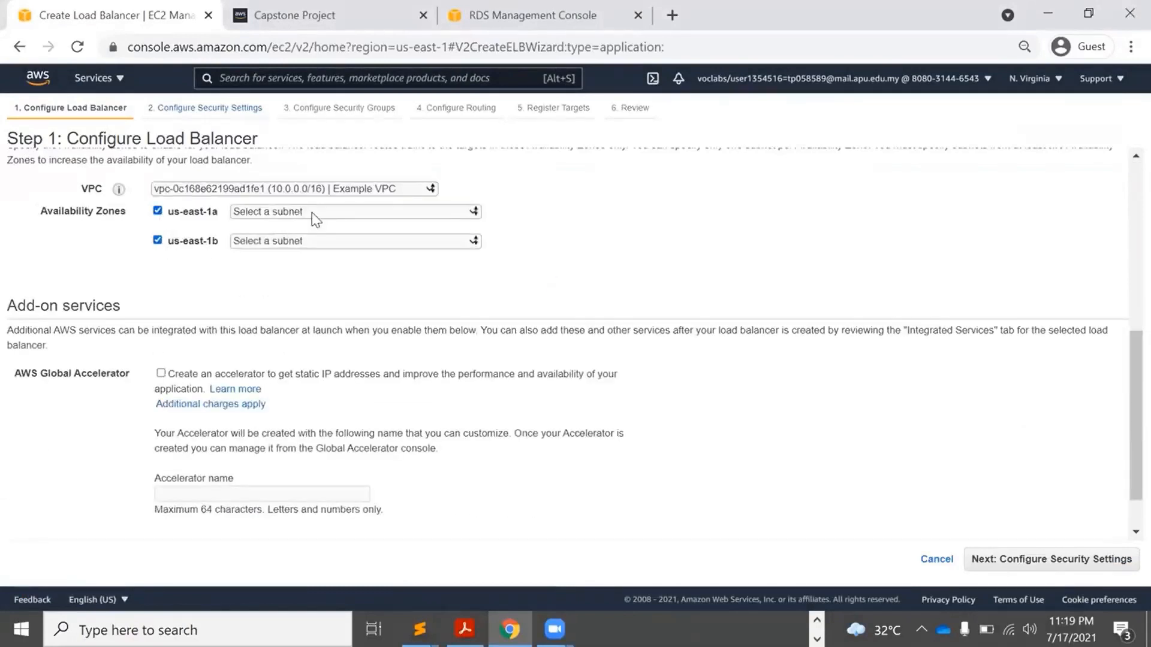
left_click(311, 212)
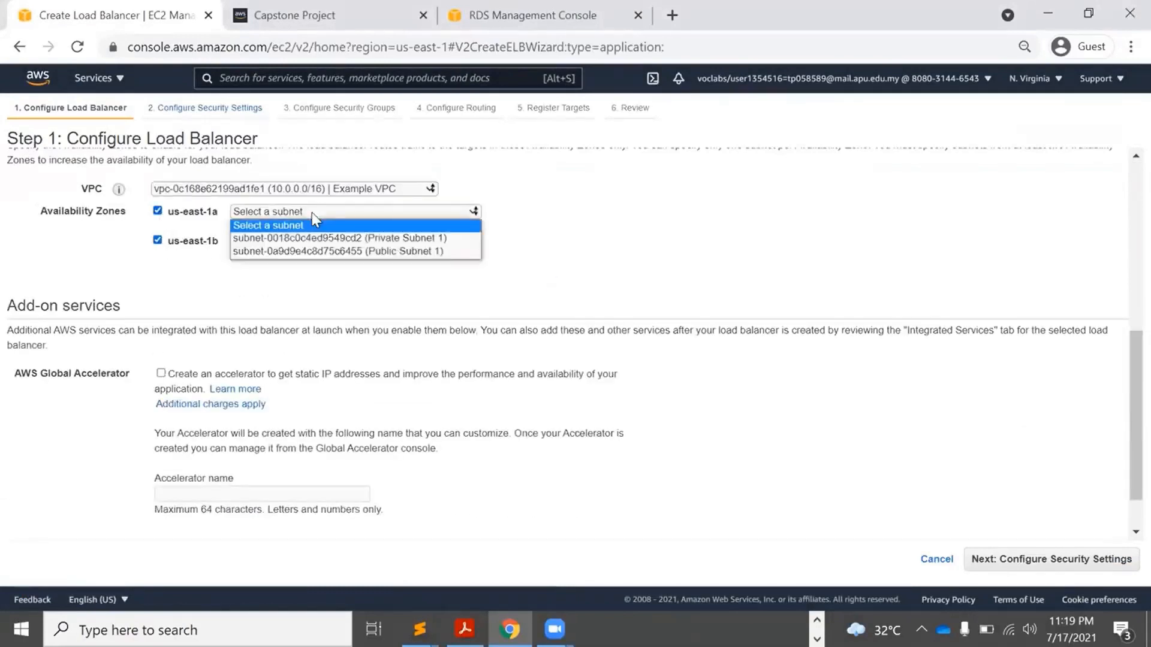
left_click(358, 251)
left_click(317, 263)
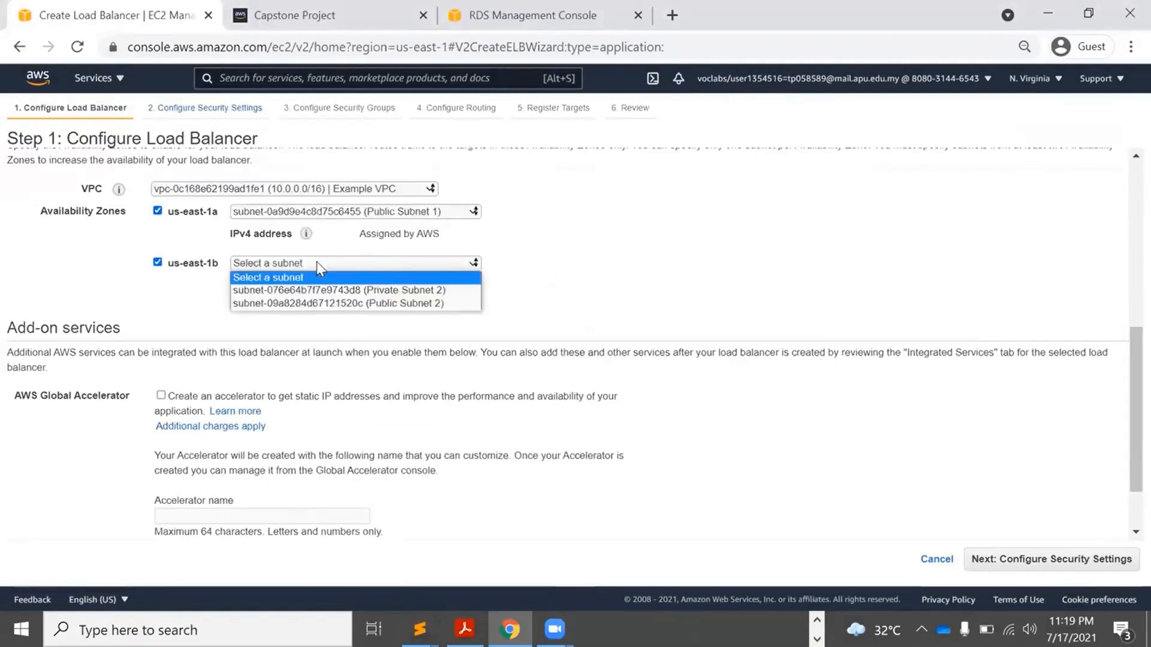
left_click(354, 304)
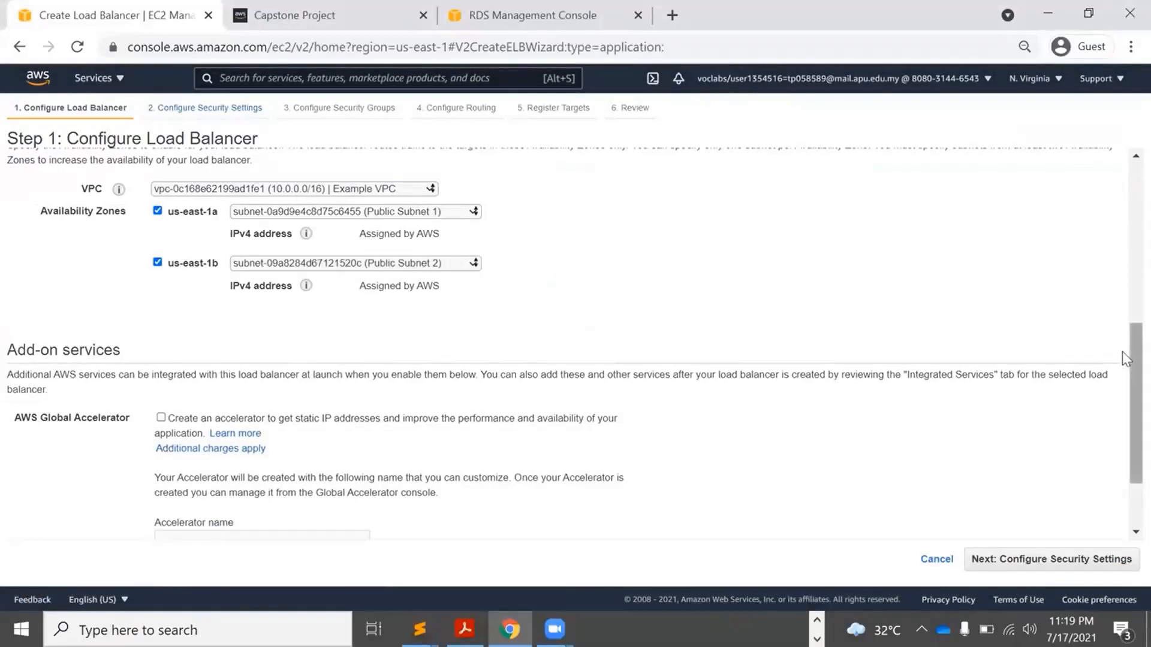
scroll(1122, 352, "down", 2)
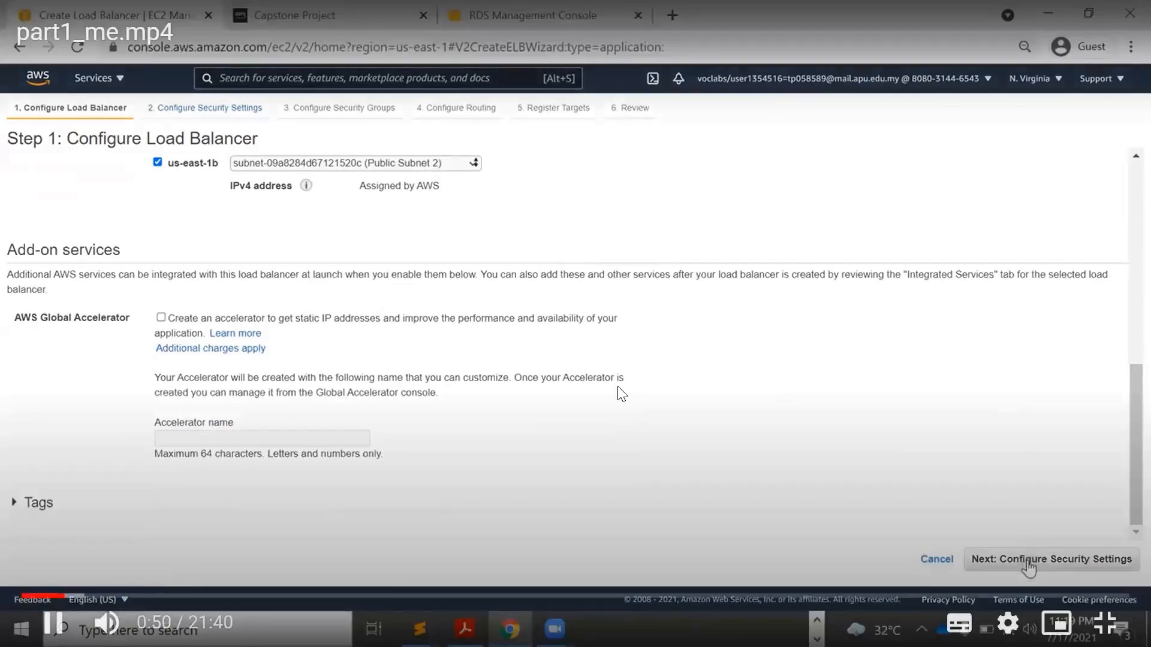
left_click(1029, 560)
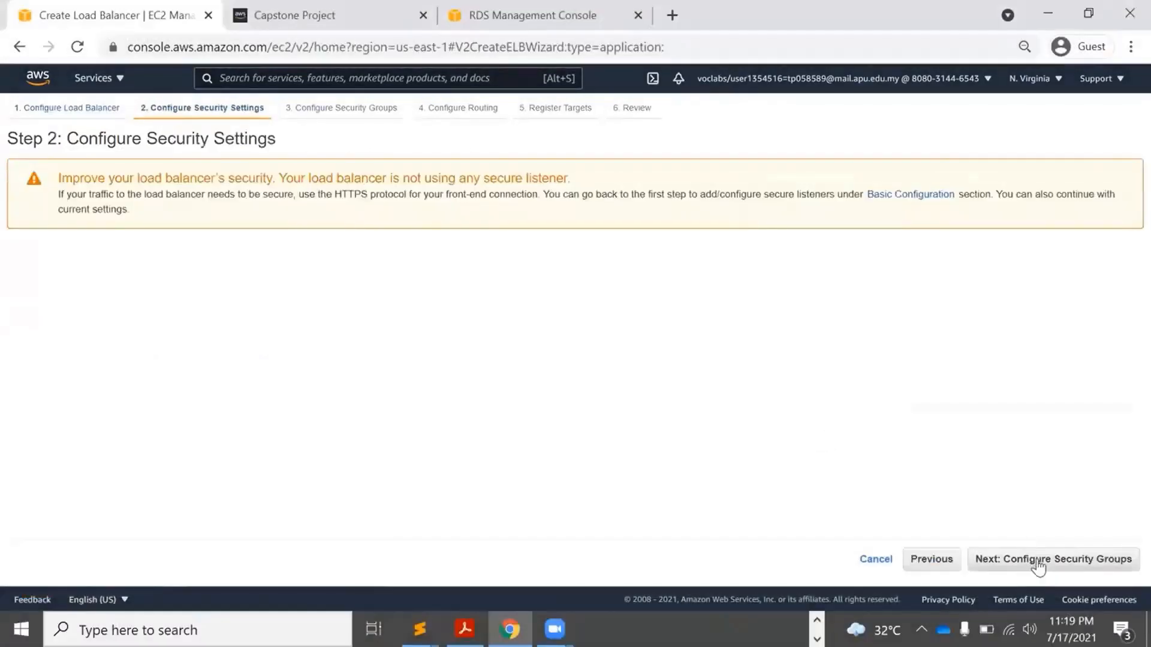
Assign the ALBSG security group to the load balancer instead of default.
left_click(1035, 559)
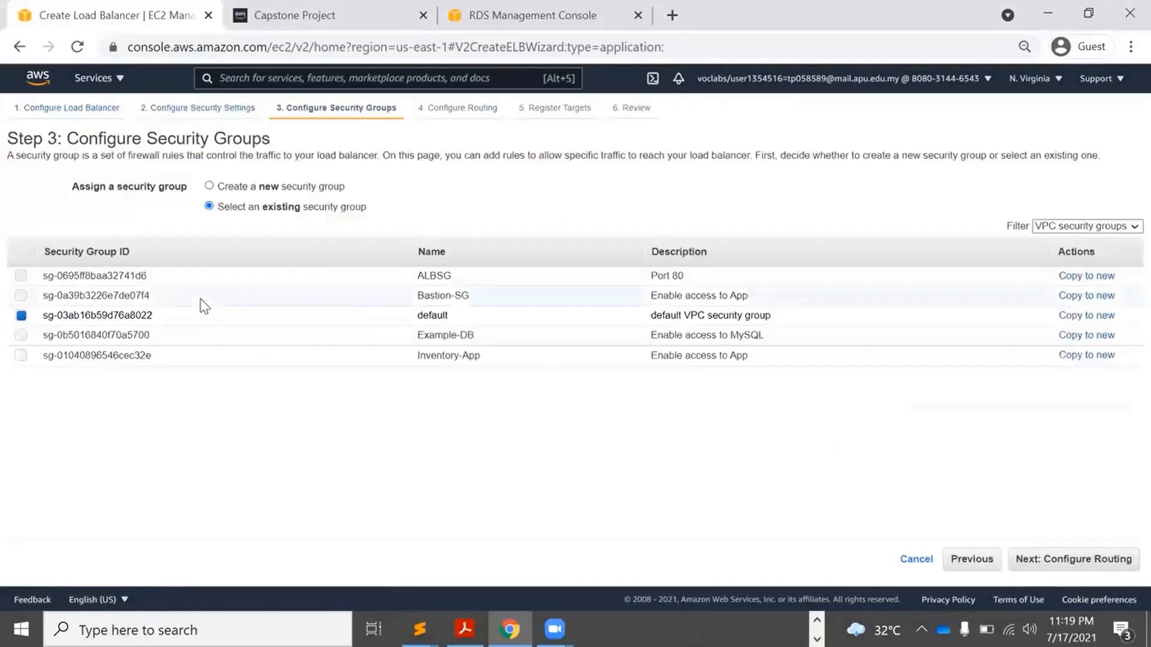
left_click(21, 276)
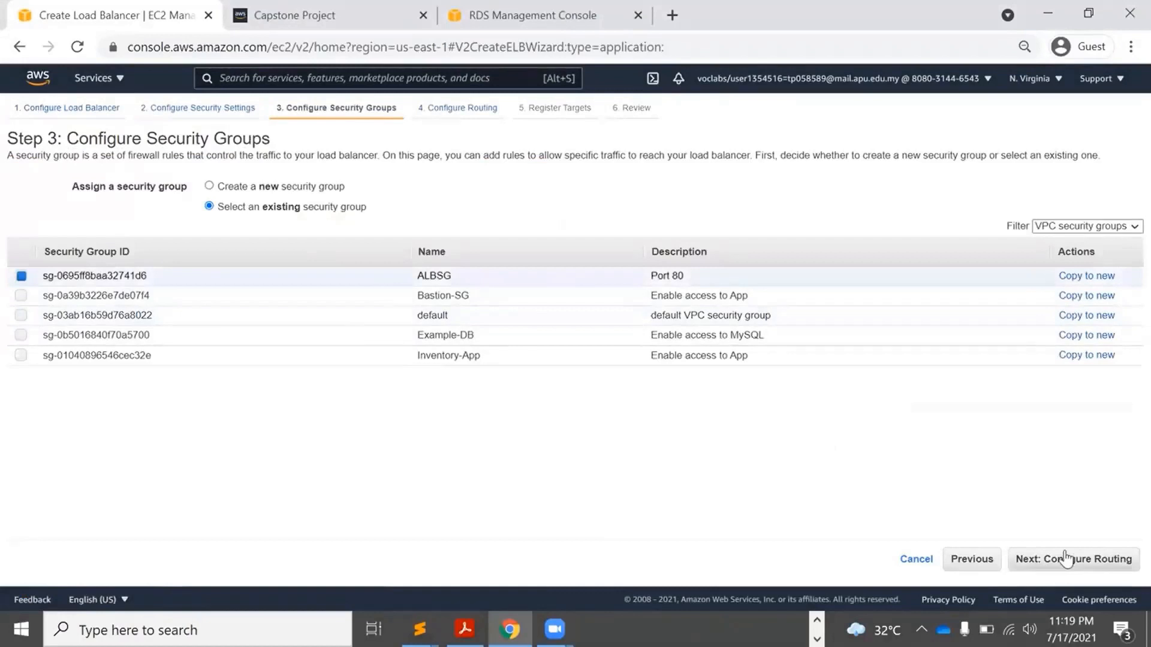
left_click(1091, 558)
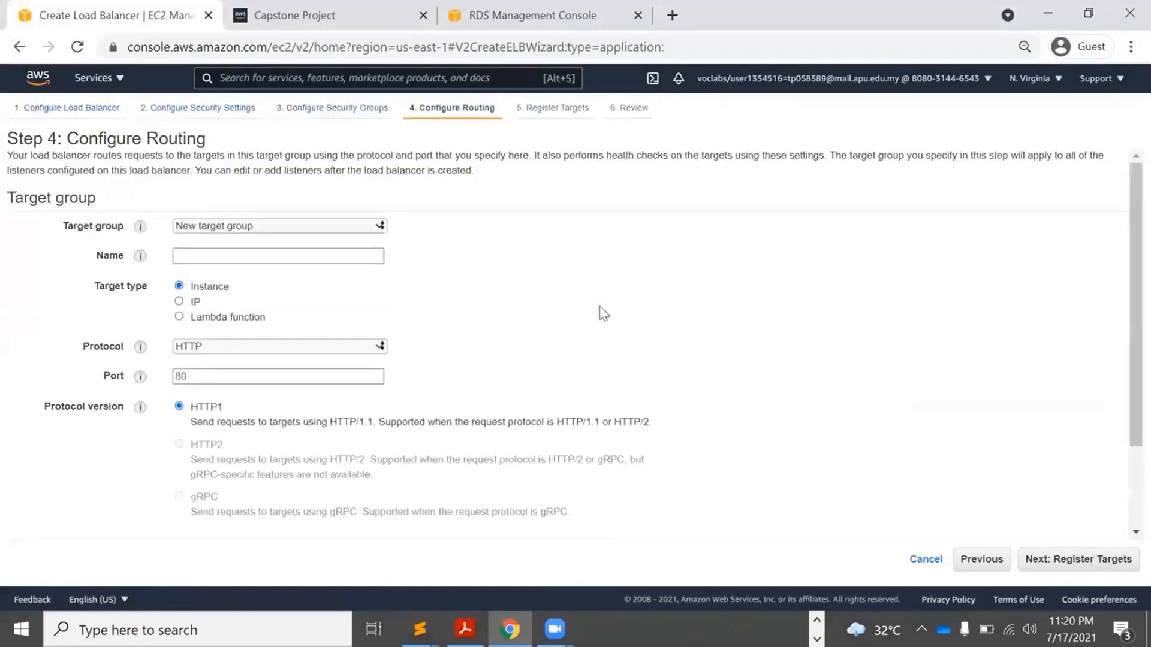
Define a new HTTP target group my-tg on port 80, reviewing the advanced health check settings.
left_click(279, 262)
type("my-tg")
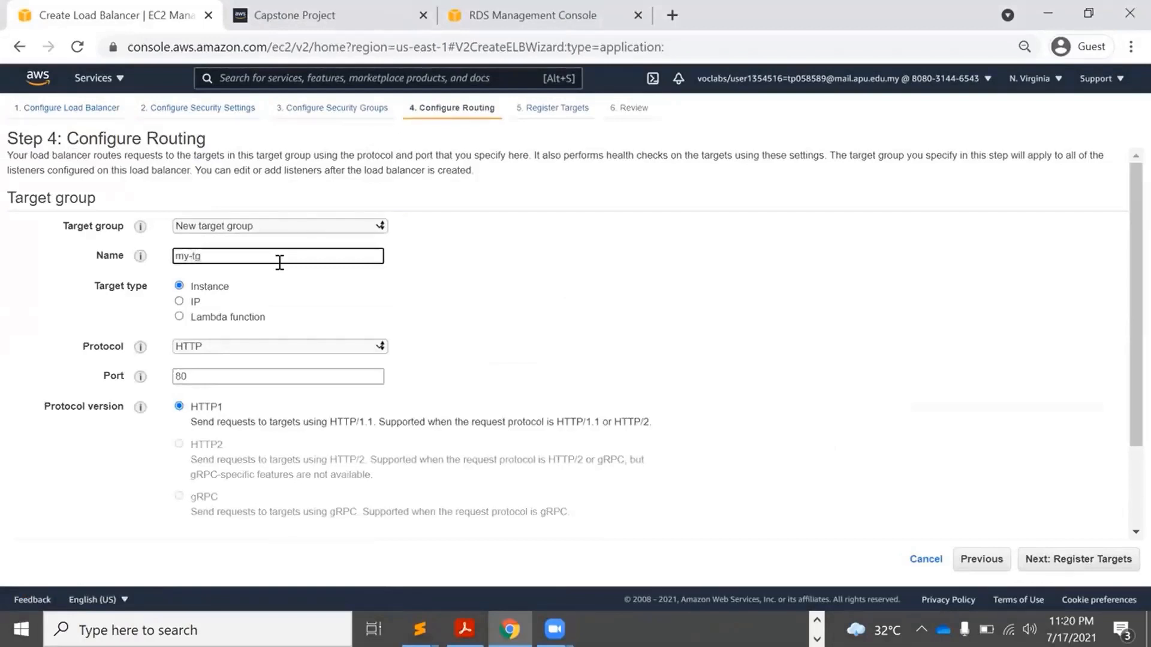
left_click_drag(1122, 256, 1122, 419)
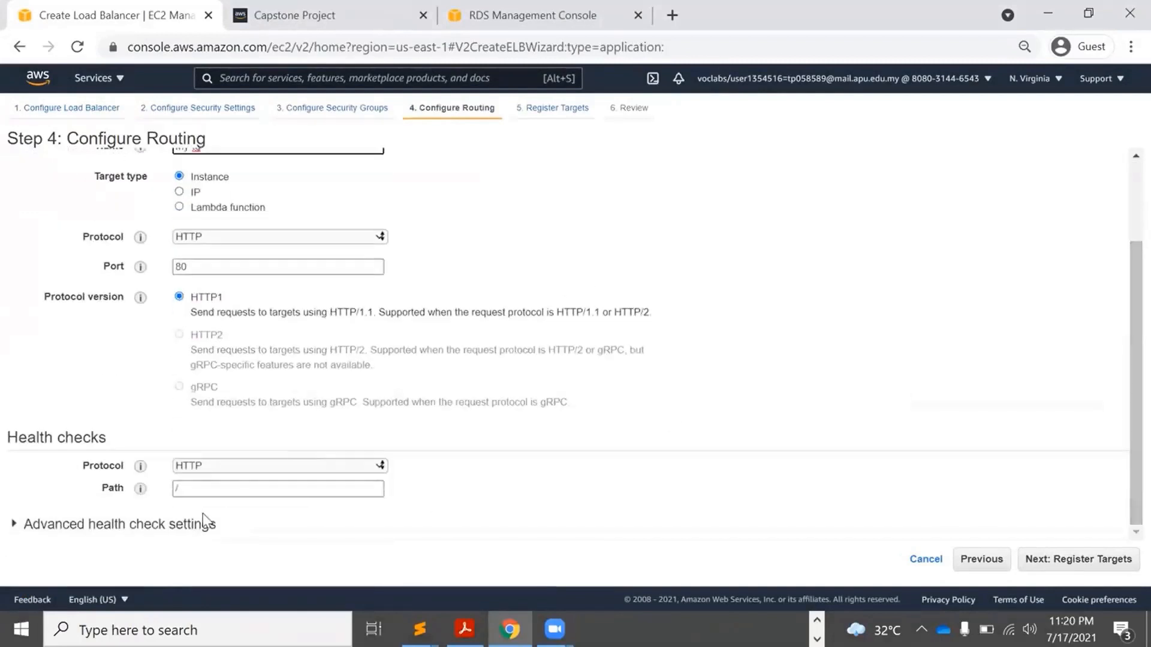
left_click(169, 534)
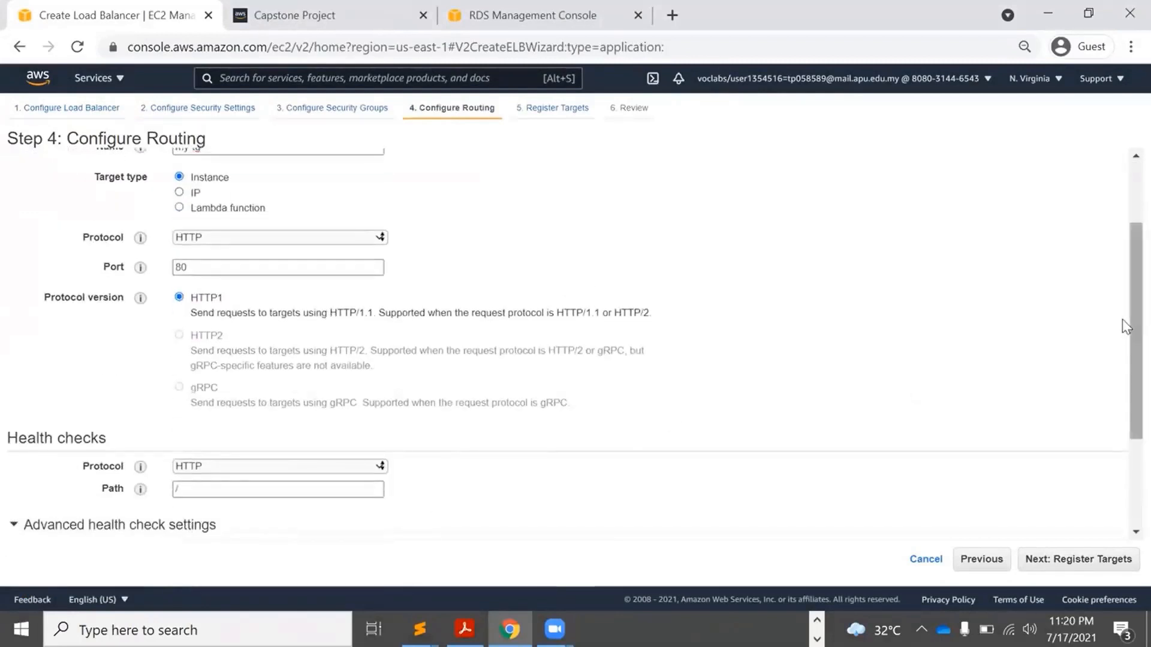
left_click_drag(1127, 383, 1123, 470)
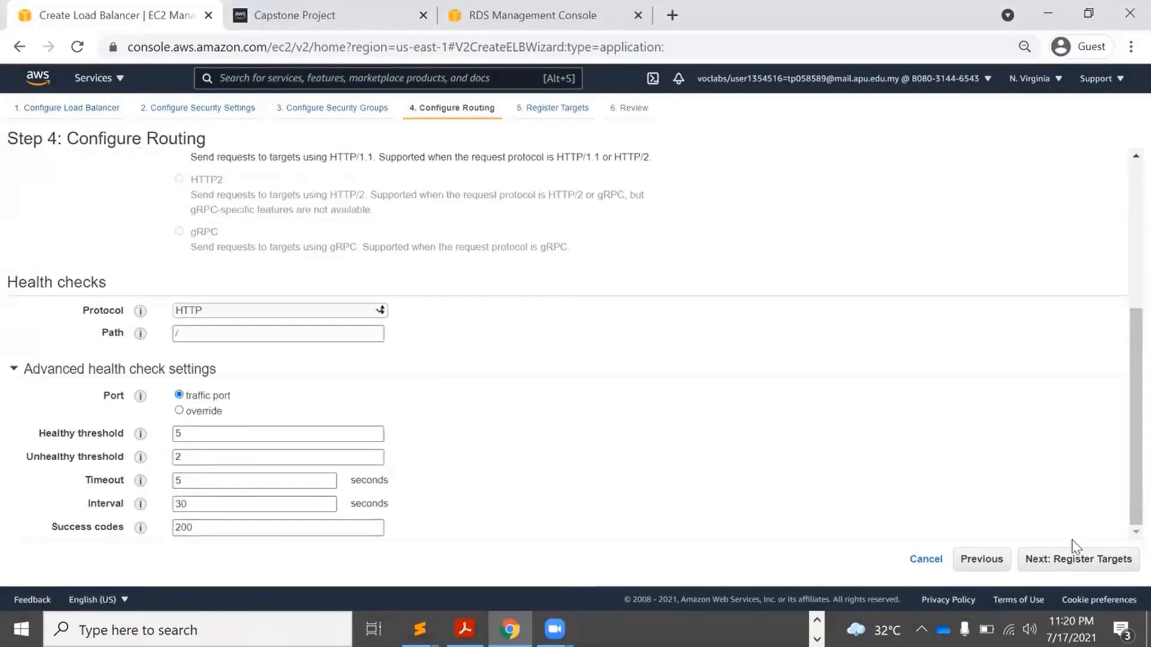
left_click(1090, 563)
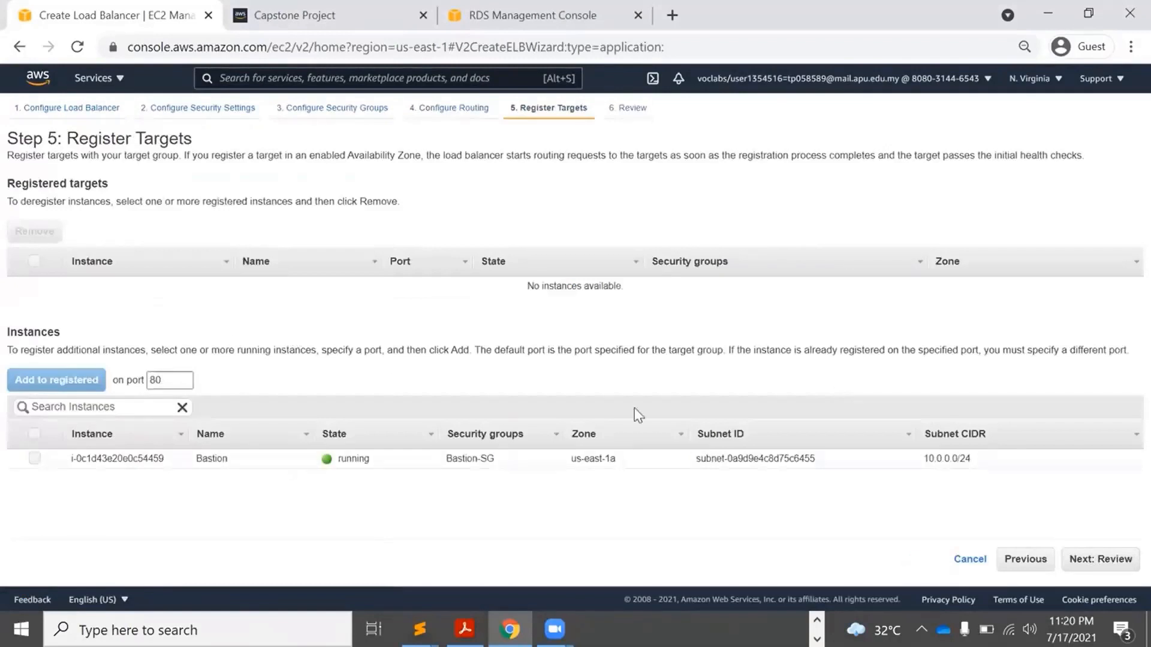
Review and create load balancer my-lb, then refresh the load balancers list.
left_click(1114, 563)
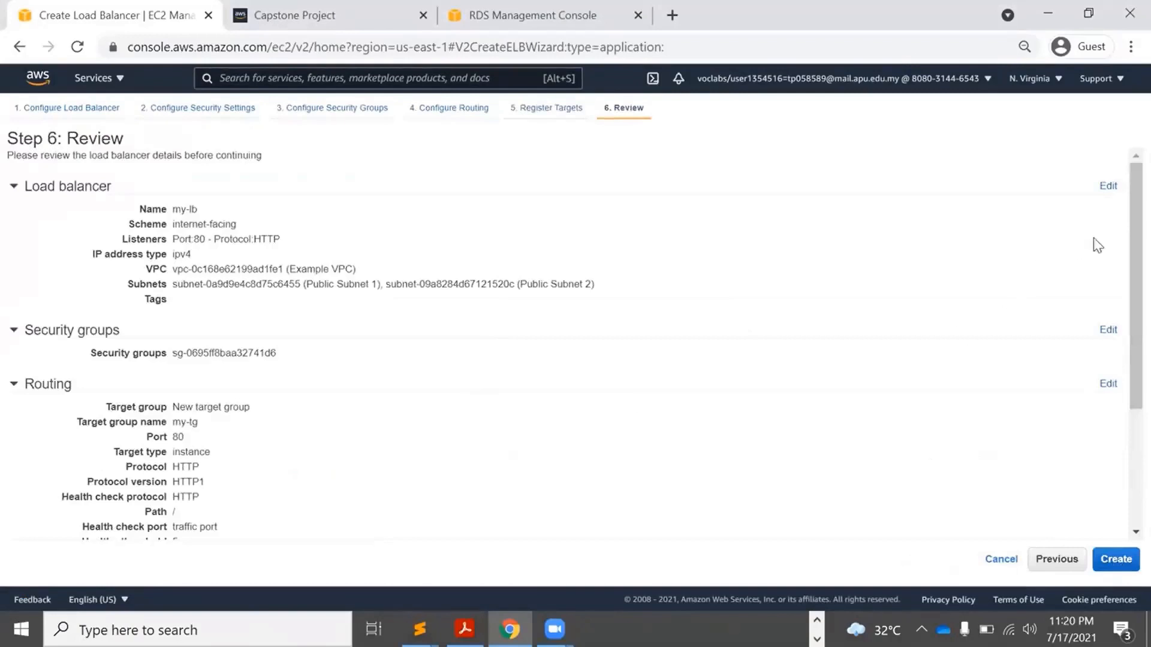
scroll(1122, 209, "down", 3)
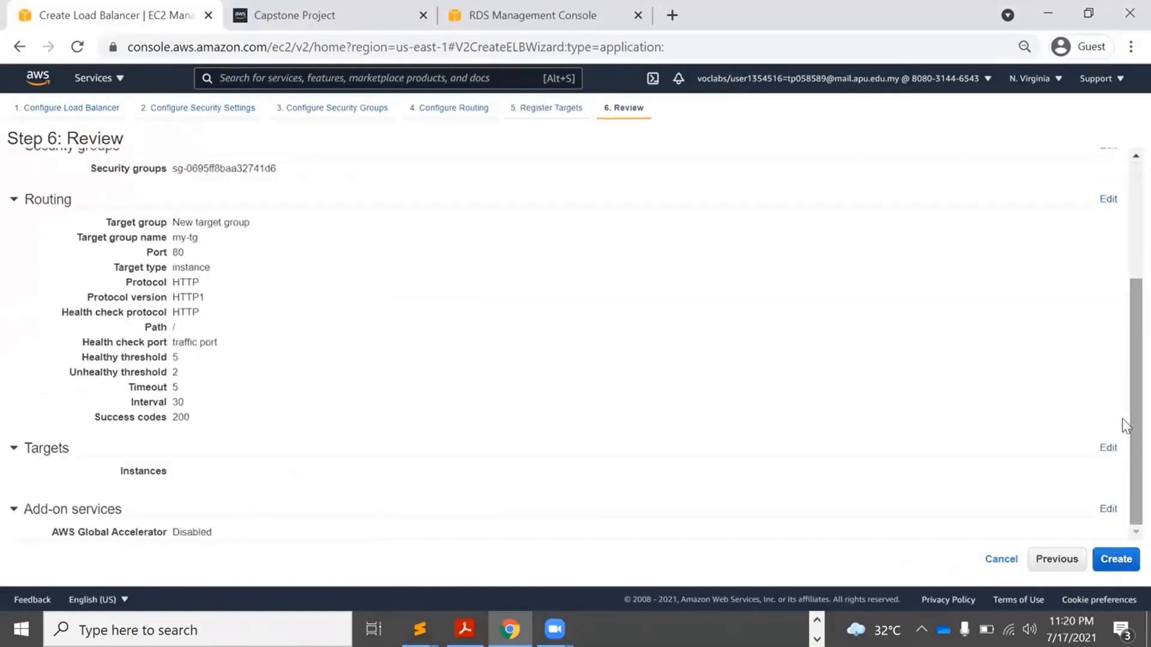
left_click(1115, 559)
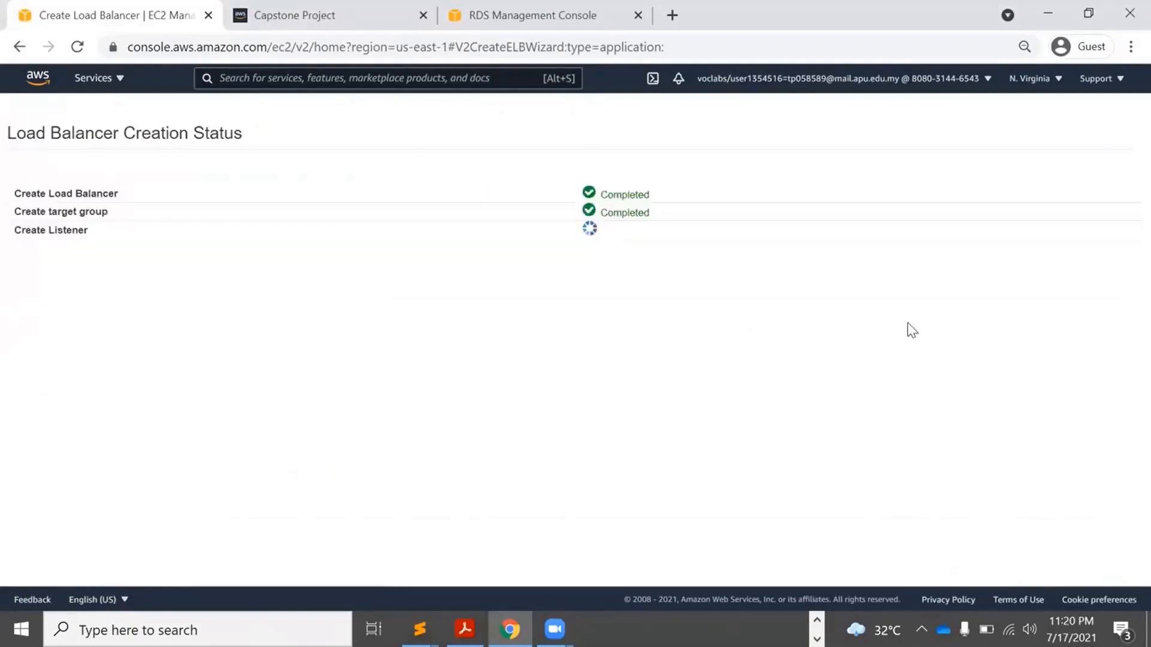
left_click(1118, 333)
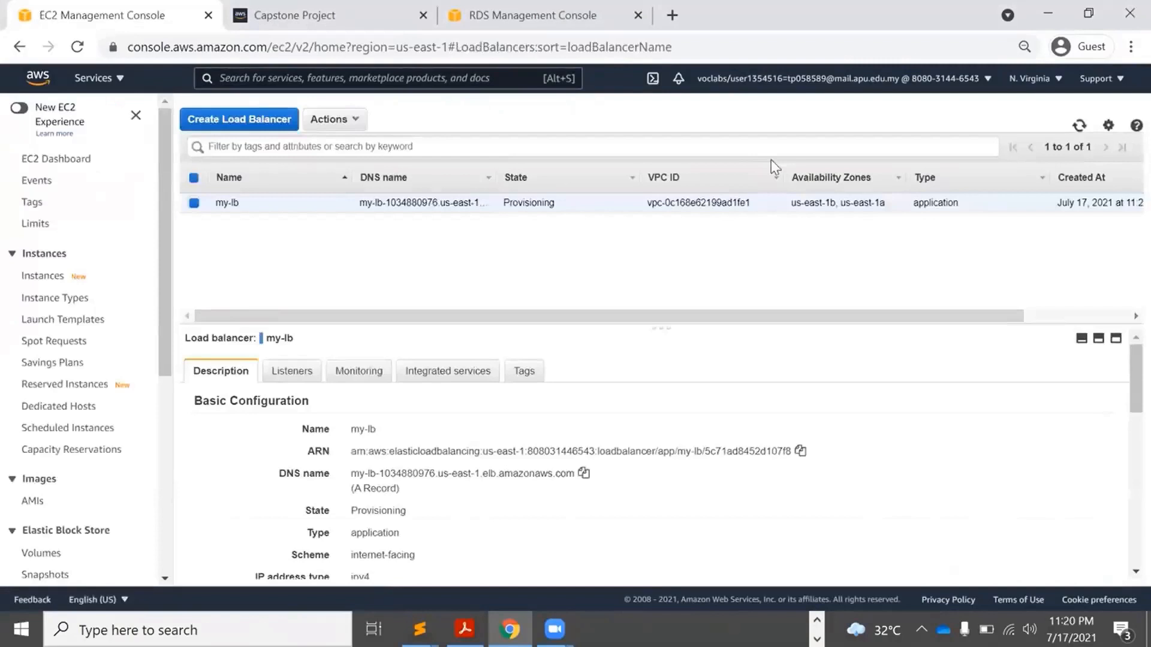
left_click(1079, 125)
Inspect target group my-tg, confirming it is attached to my-lb with no registered targets.
left_click_drag(166, 316, 174, 534)
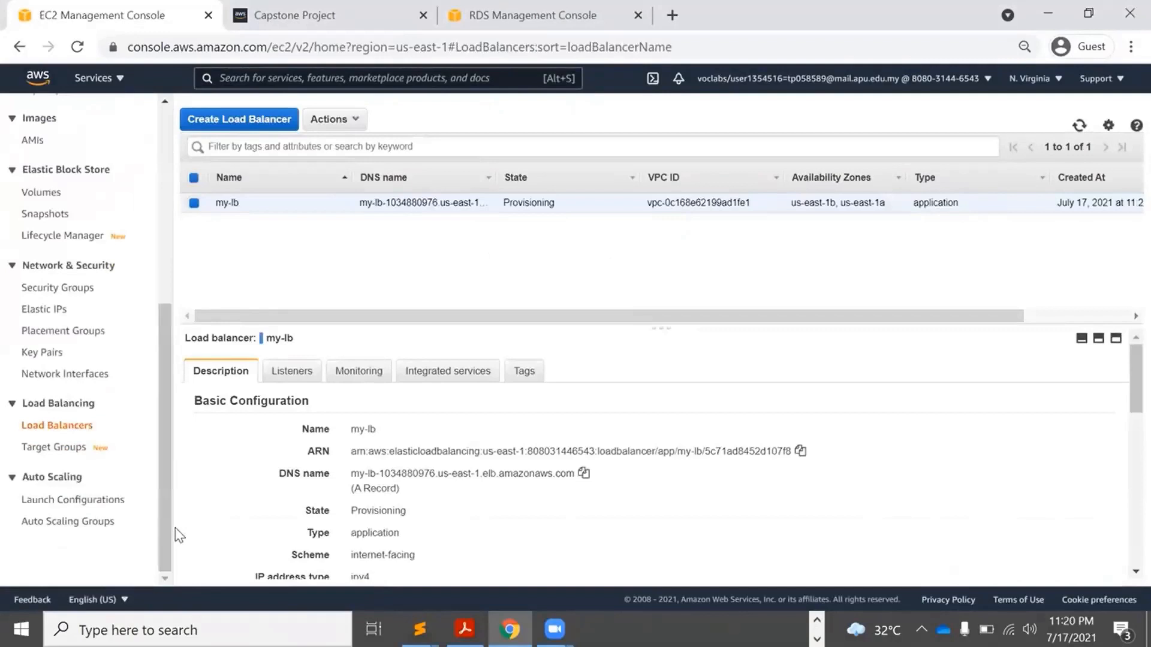
left_click(53, 449)
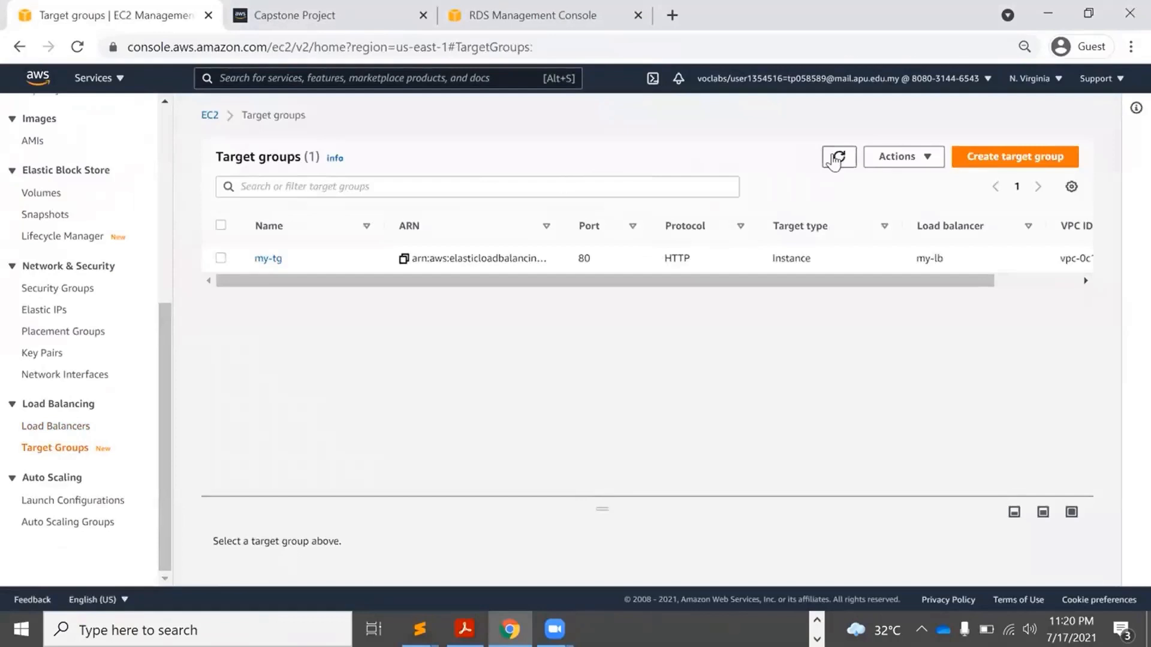
left_click(838, 157)
left_click(269, 260)
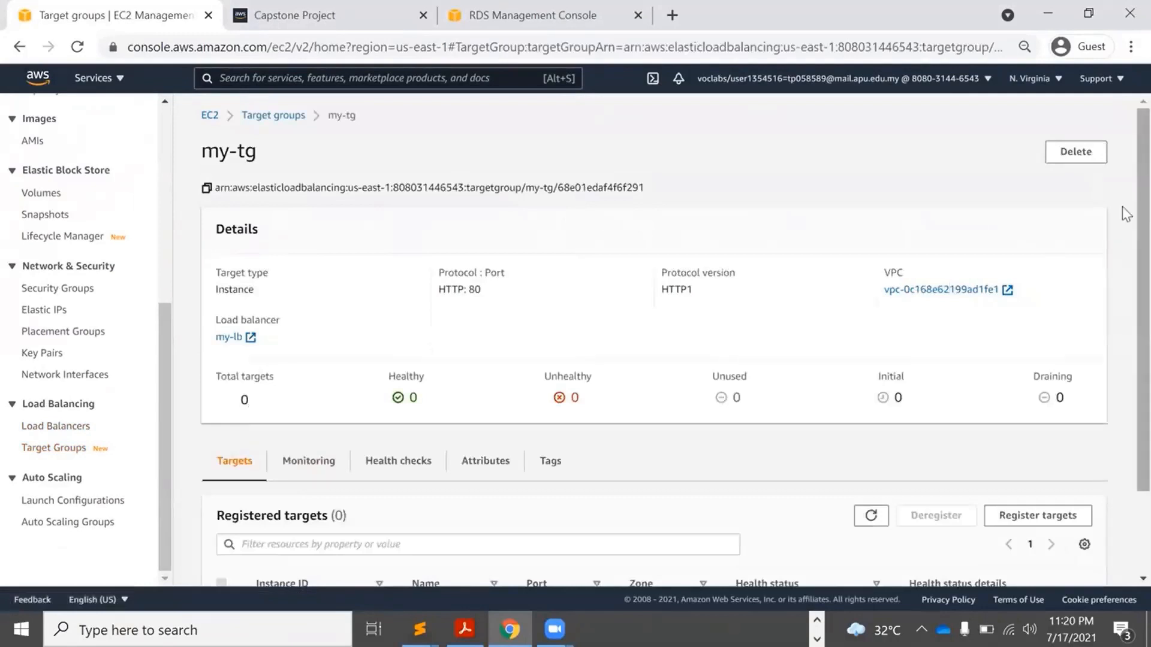
scroll(1126, 245, "down", 2)
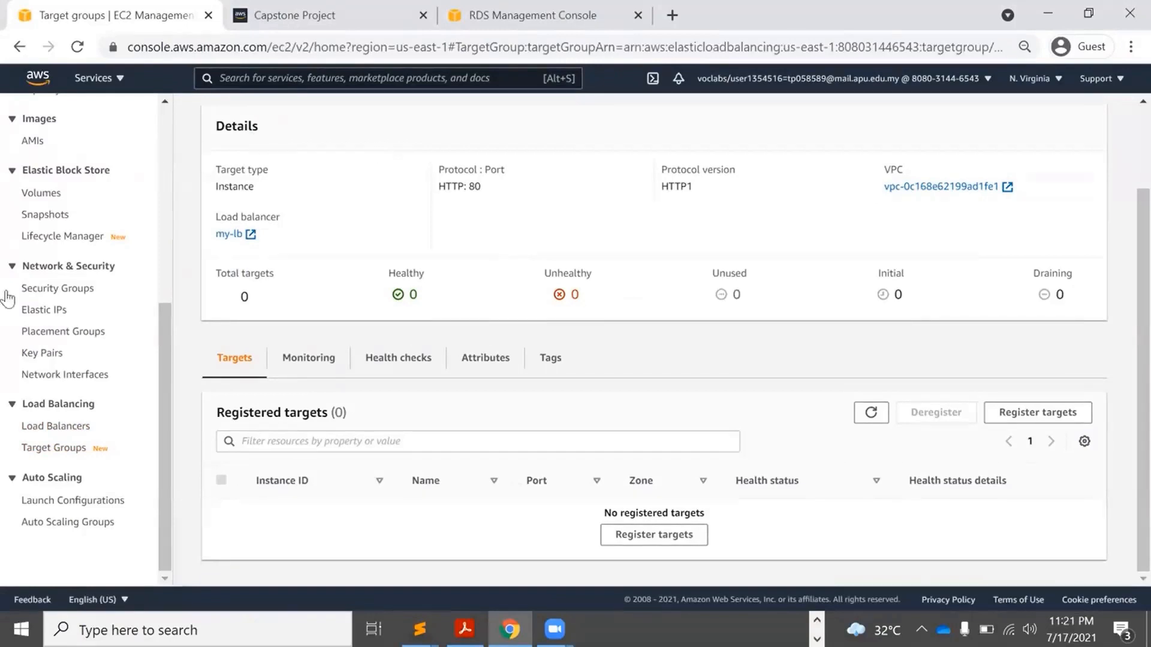
left_click(69, 522)
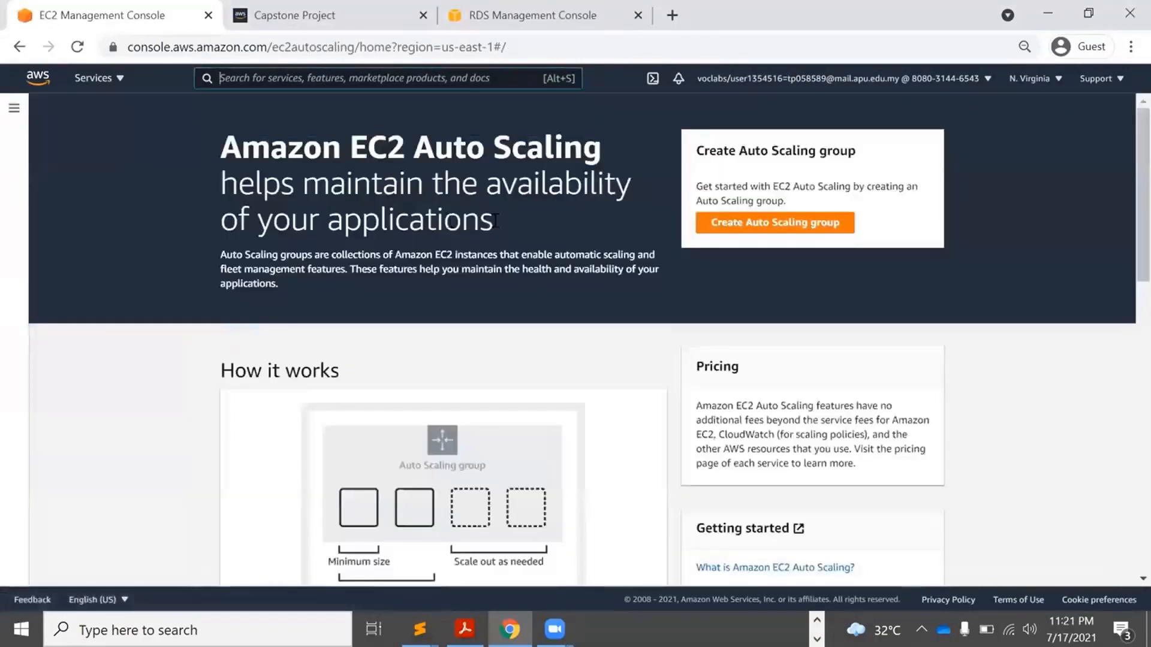
Start Auto Scaling group capstone-ag using the Example-LT launch template.
left_click(772, 221)
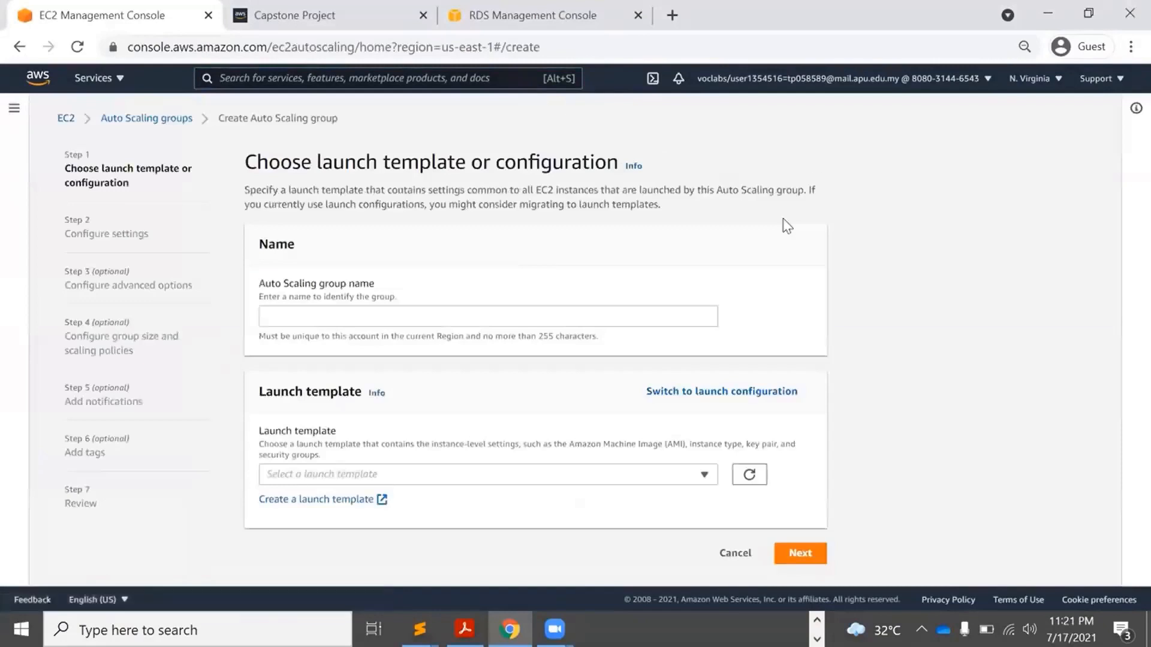
left_click(387, 315)
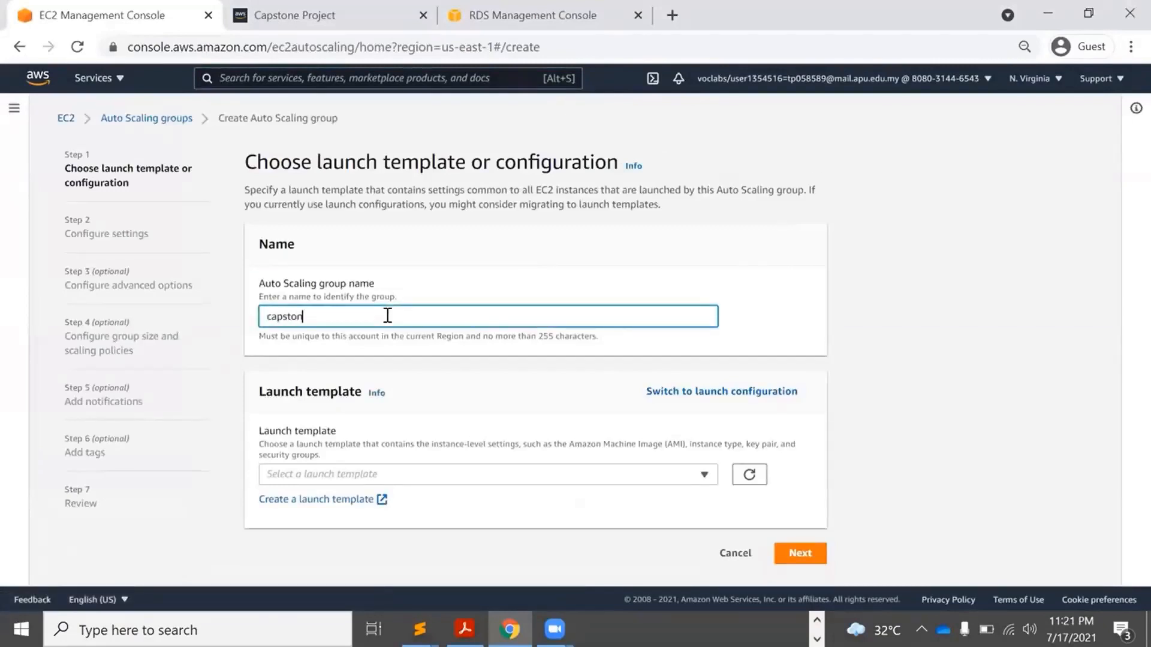
left_click(419, 474)
left_click(370, 520)
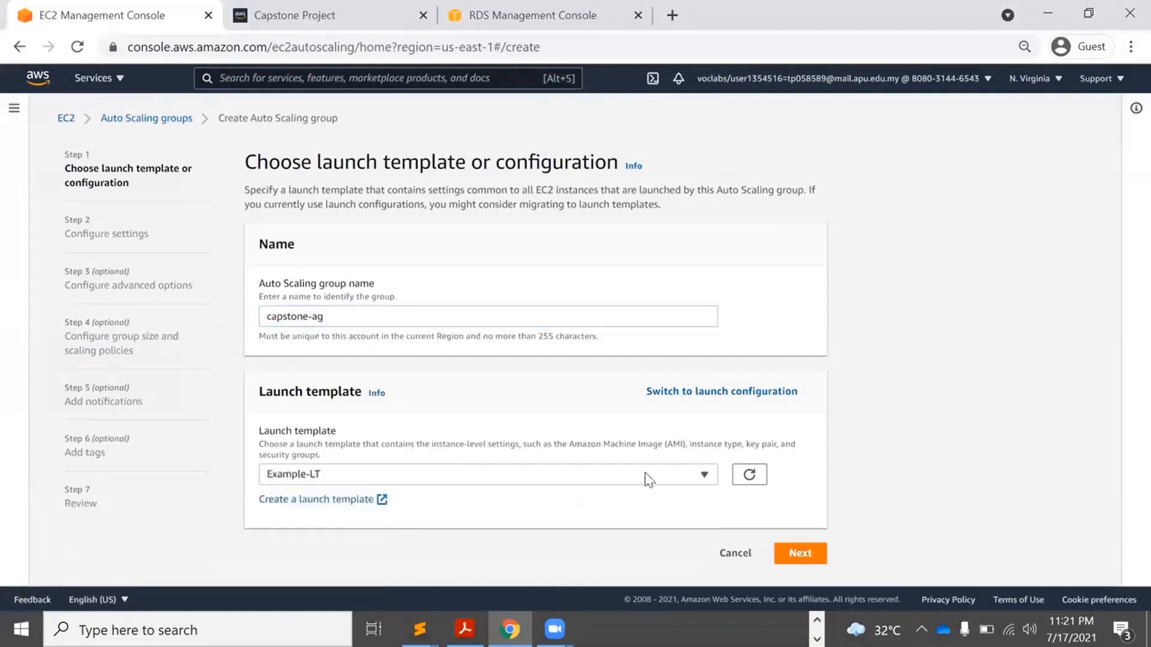
left_click_drag(1118, 277, 1117, 484)
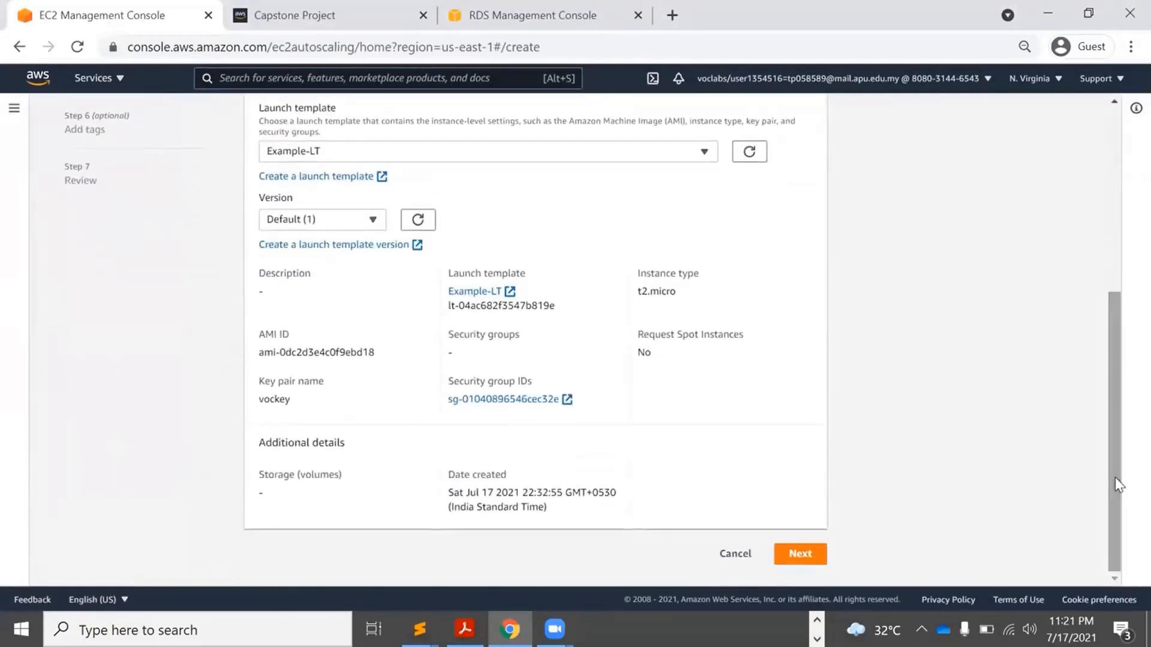
Put the group's network on Example VPC with Private Subnet 1 and Private Subnet 2.
left_click(802, 555)
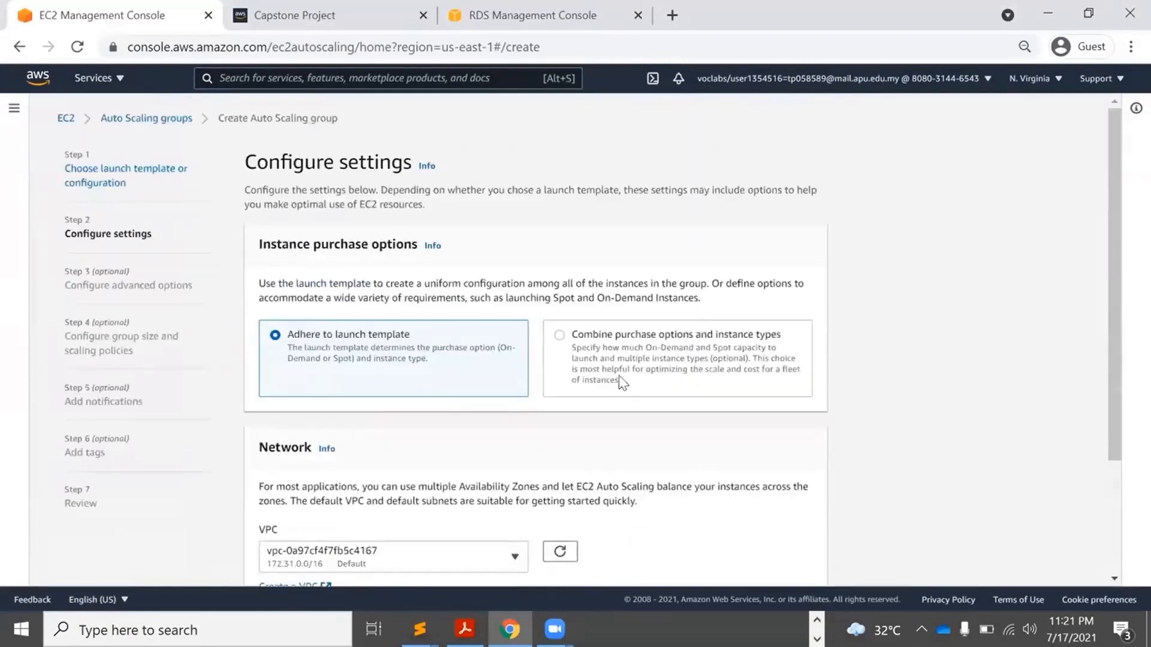
left_click_drag(1118, 161, 1119, 271)
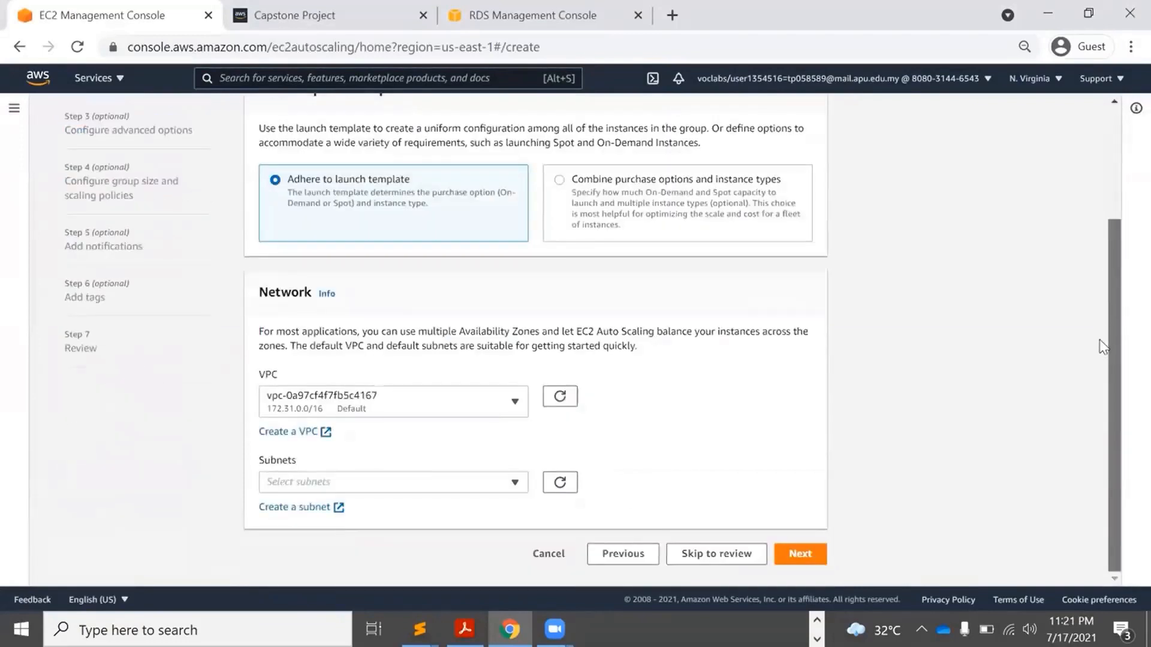
left_click(502, 398)
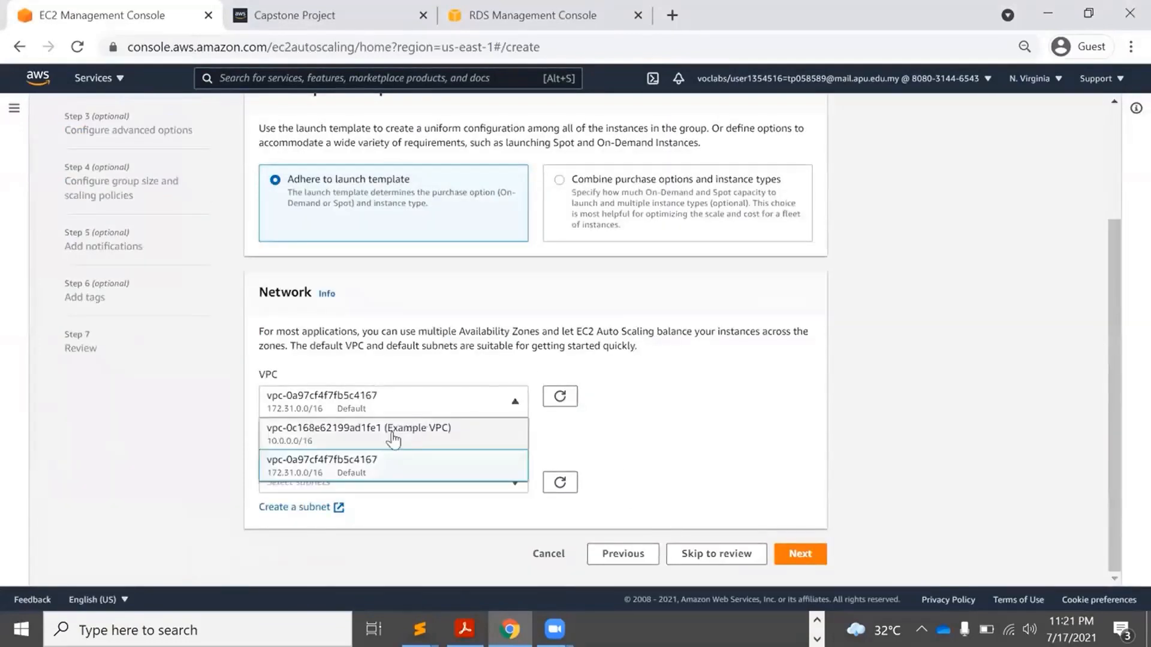
left_click(369, 442)
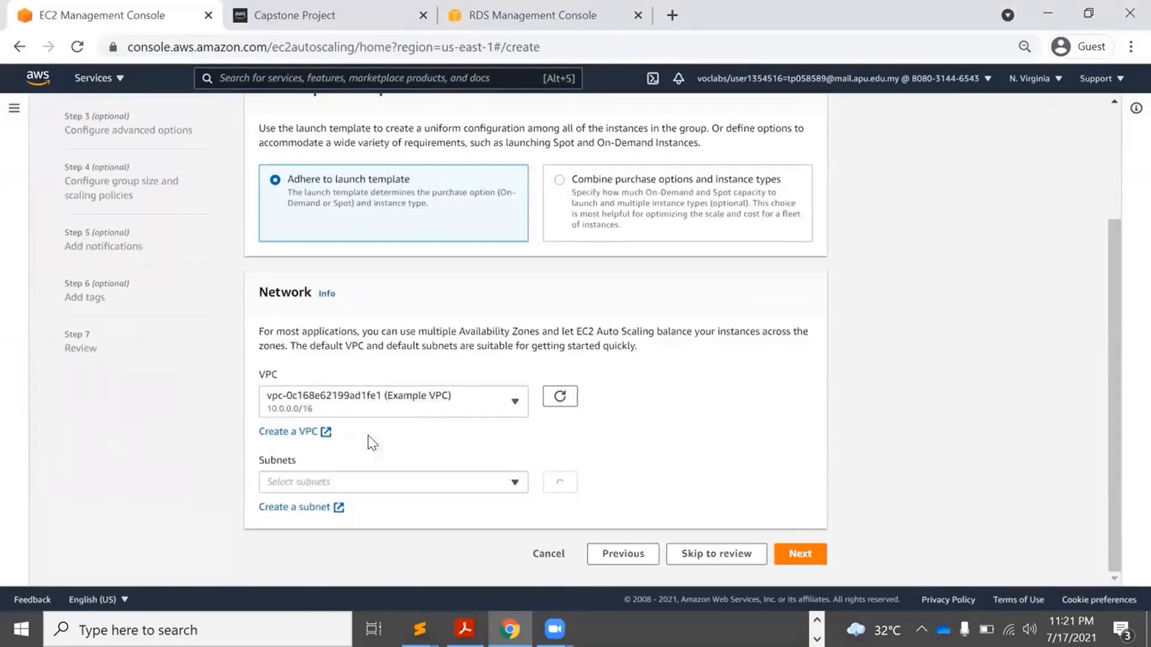
left_click(448, 483)
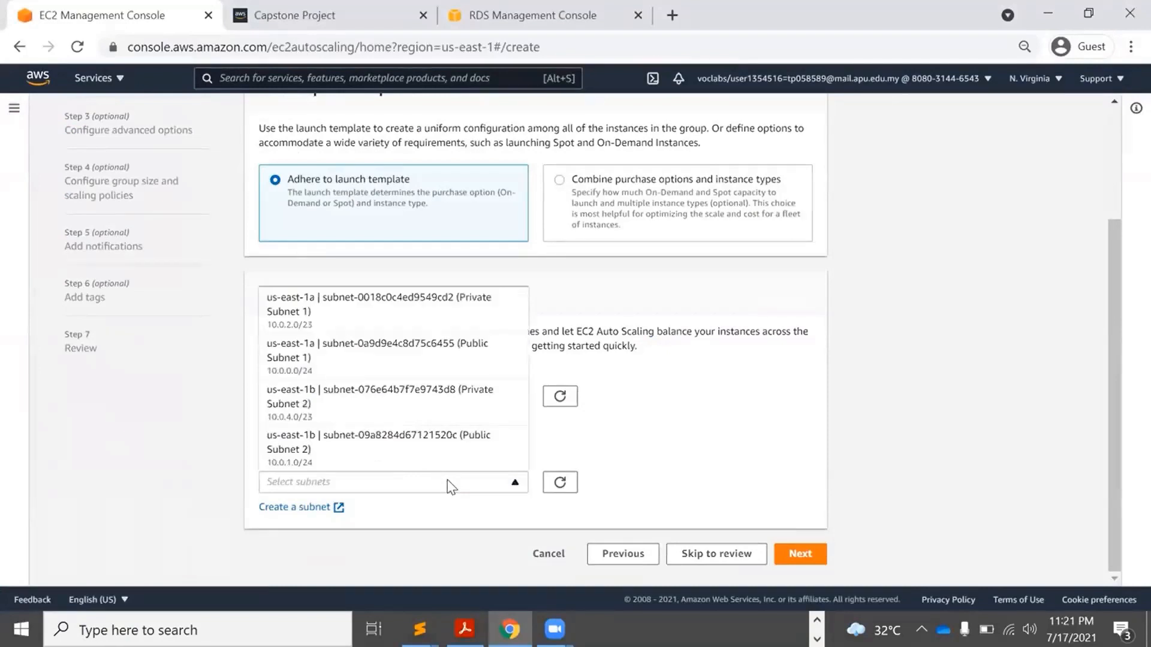
left_click(461, 318)
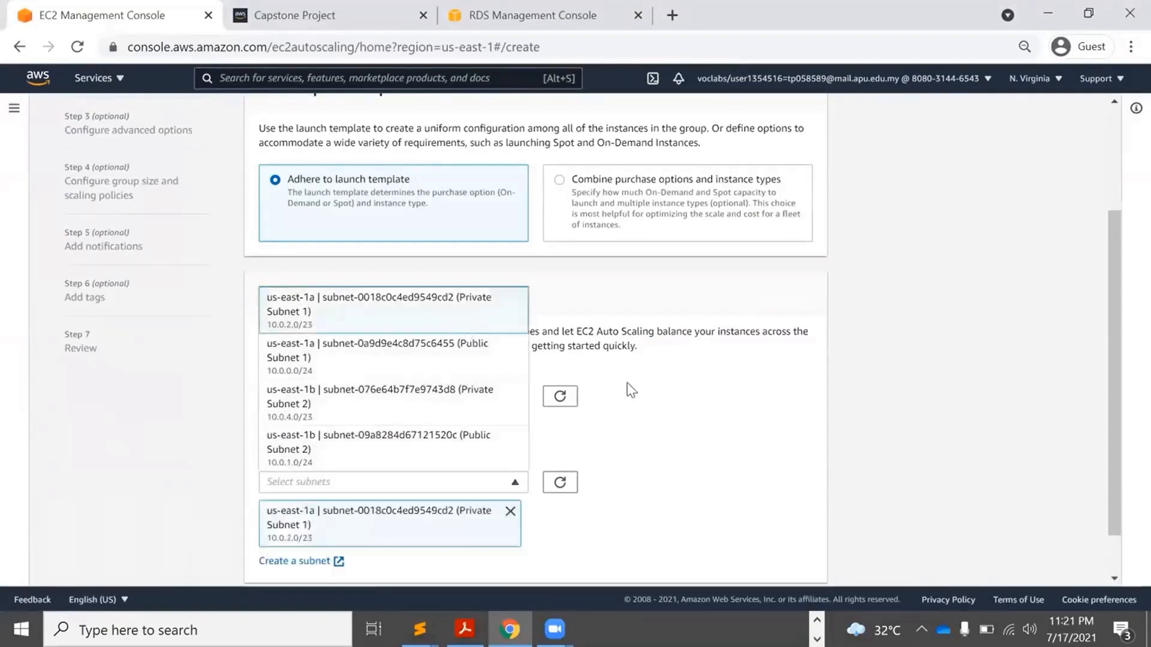
left_click(463, 411)
left_click(695, 418)
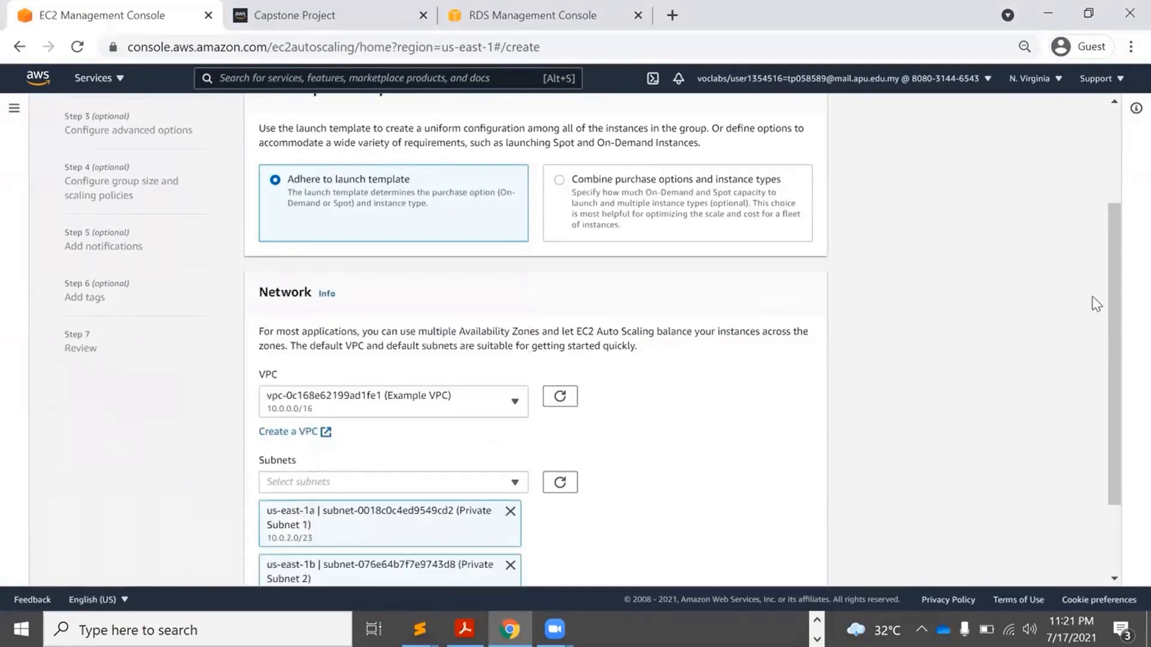
scroll(1106, 300, "down", 2)
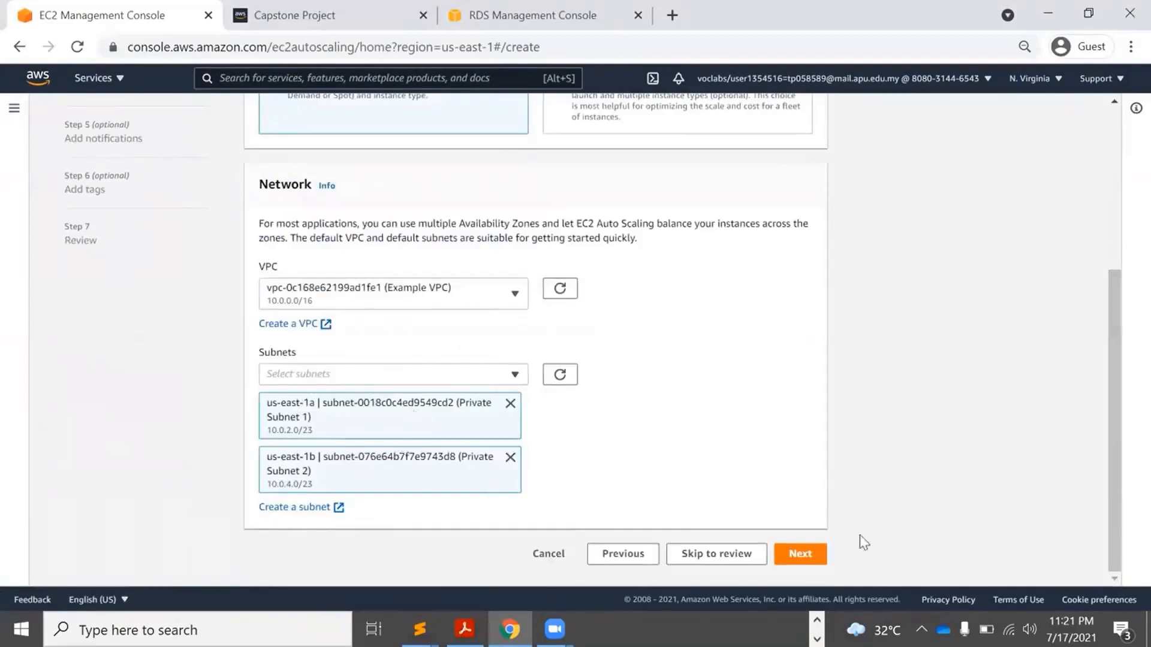
left_click(817, 559)
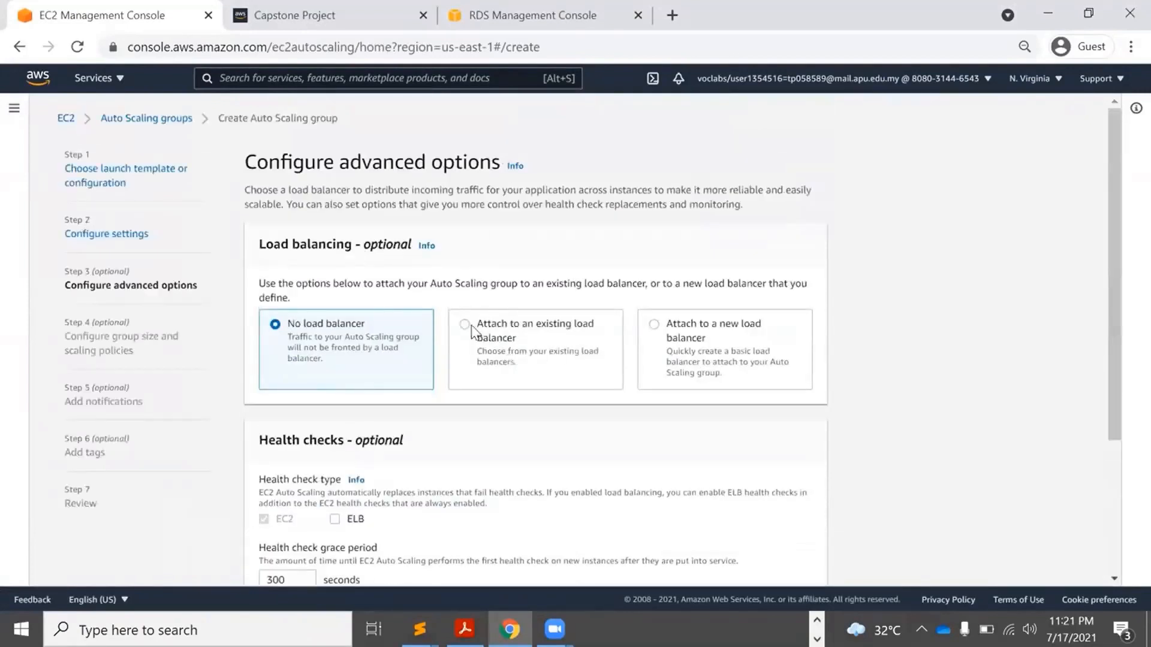
Attach capstone-ag to the existing load balancer target group my-tg (HTTP).
left_click(466, 327)
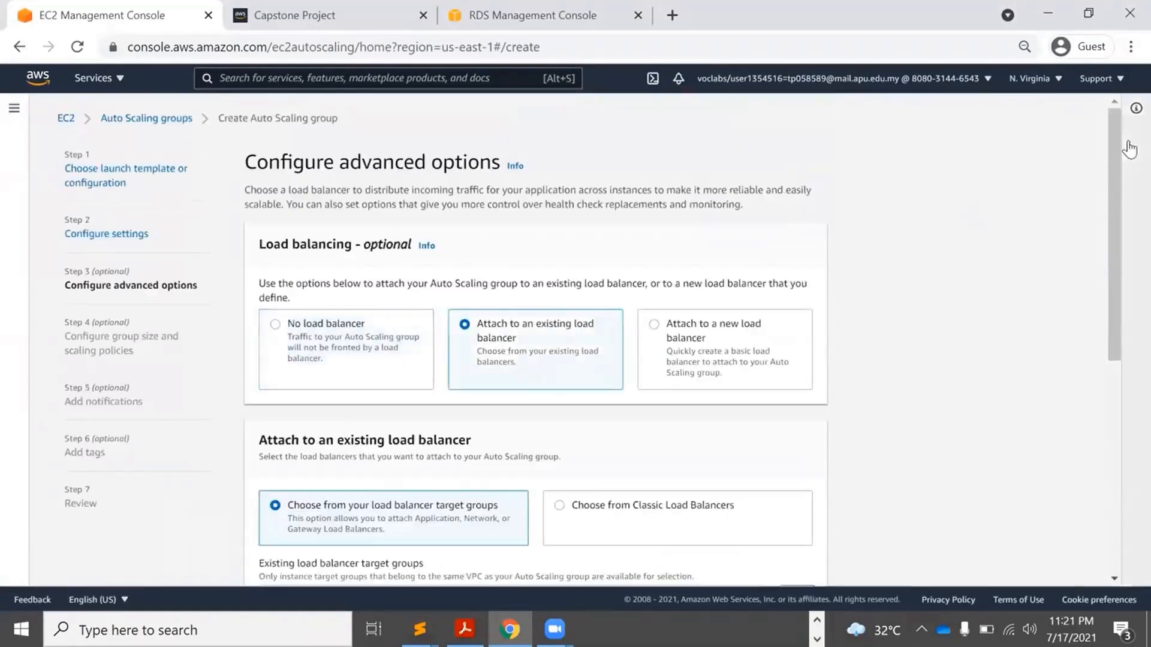
left_click_drag(1118, 146, 1120, 290)
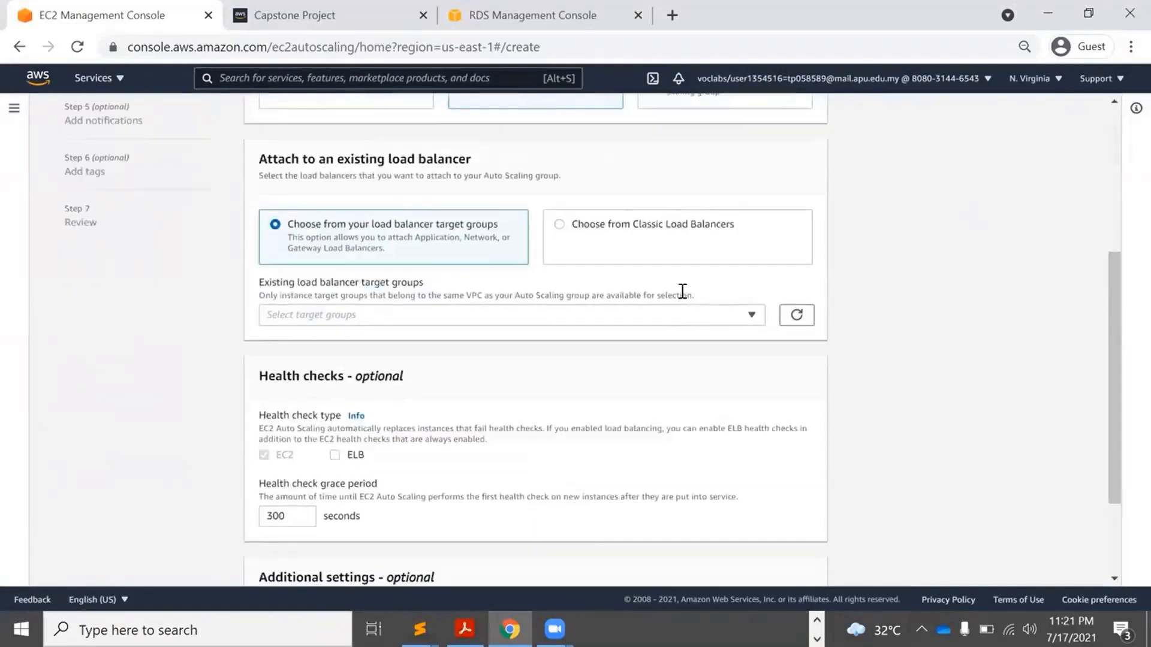
left_click(527, 318)
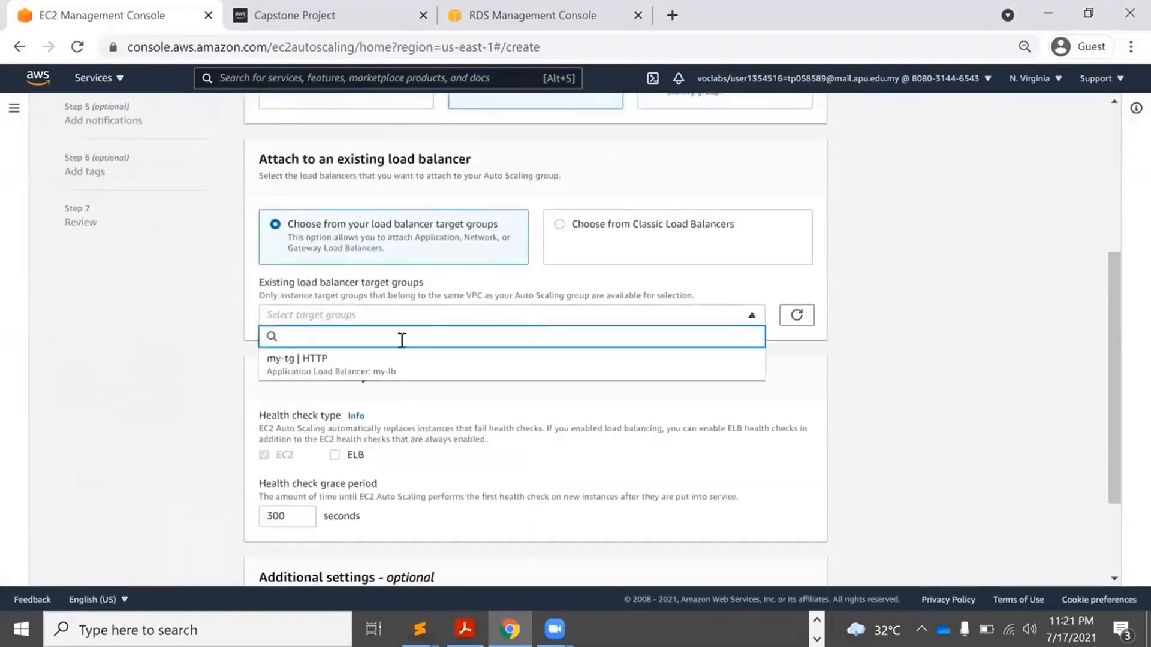
left_click(365, 363)
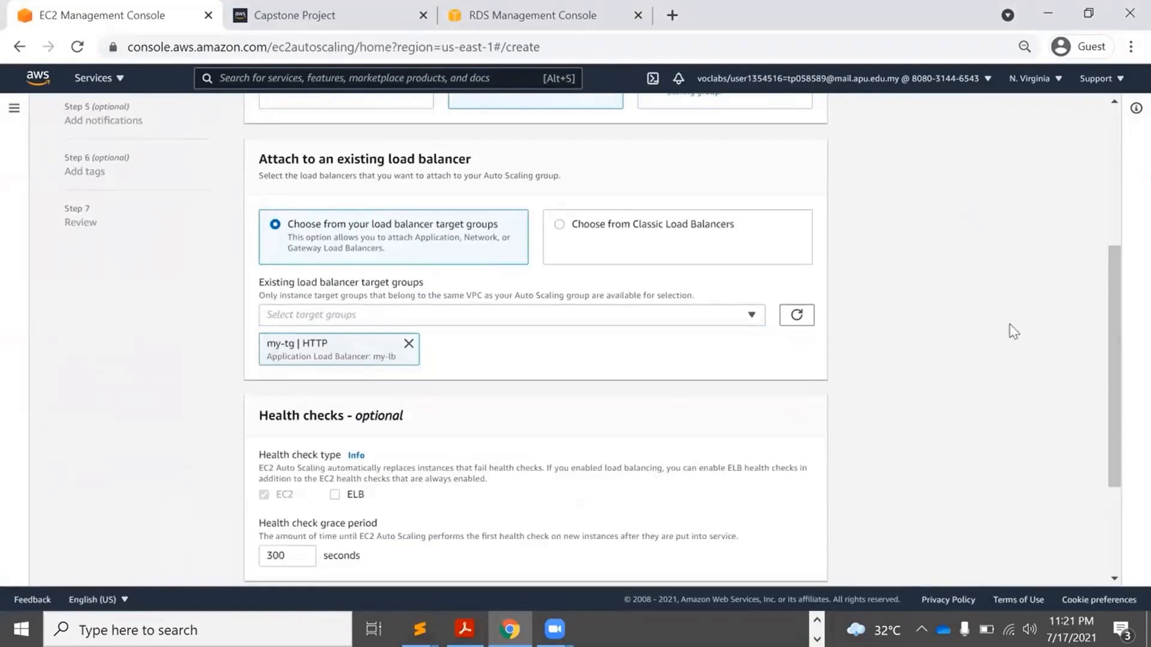
left_click_drag(1110, 292, 1123, 403)
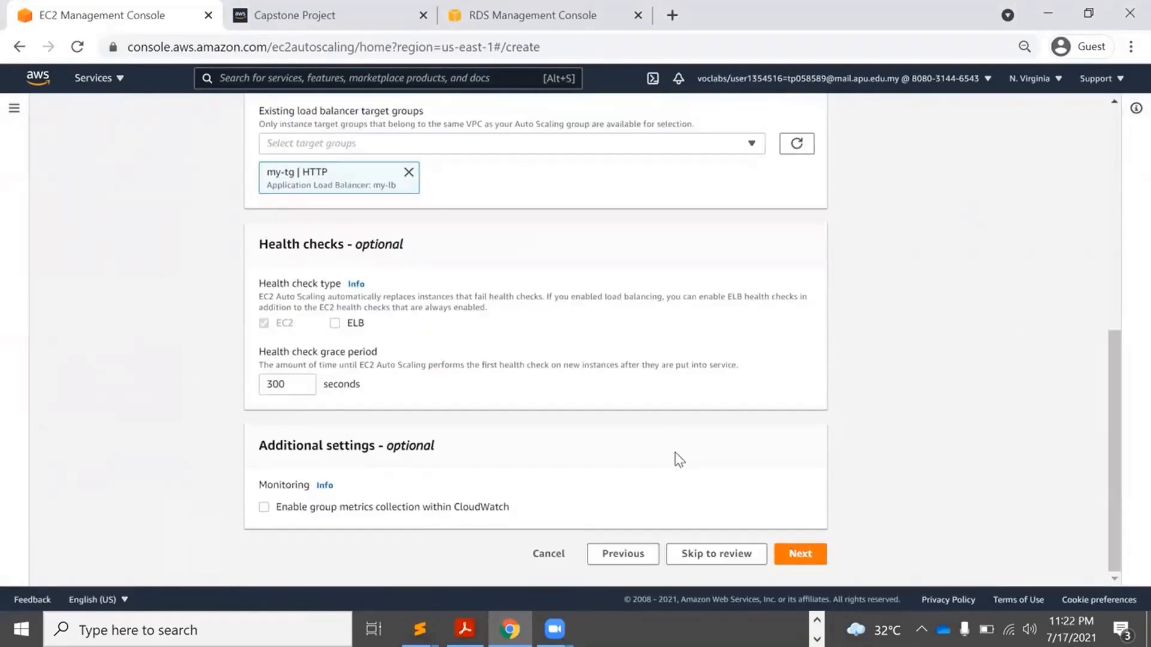
left_click(802, 552)
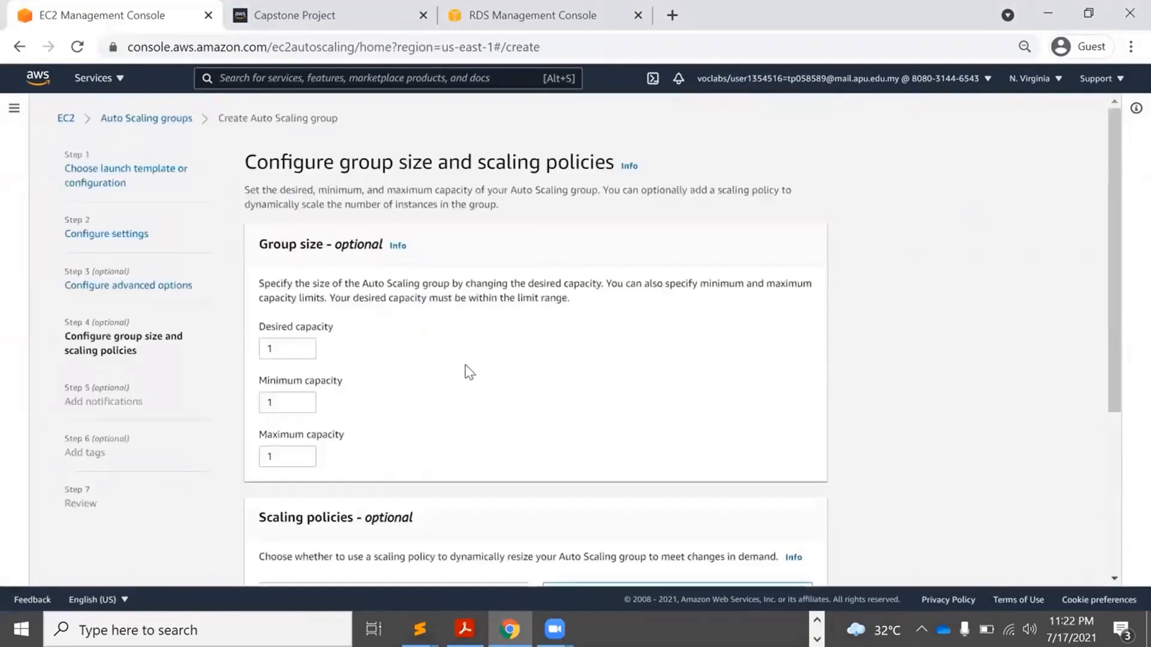
Set desired, minimum and maximum capacity all to 2.
left_click(304, 346)
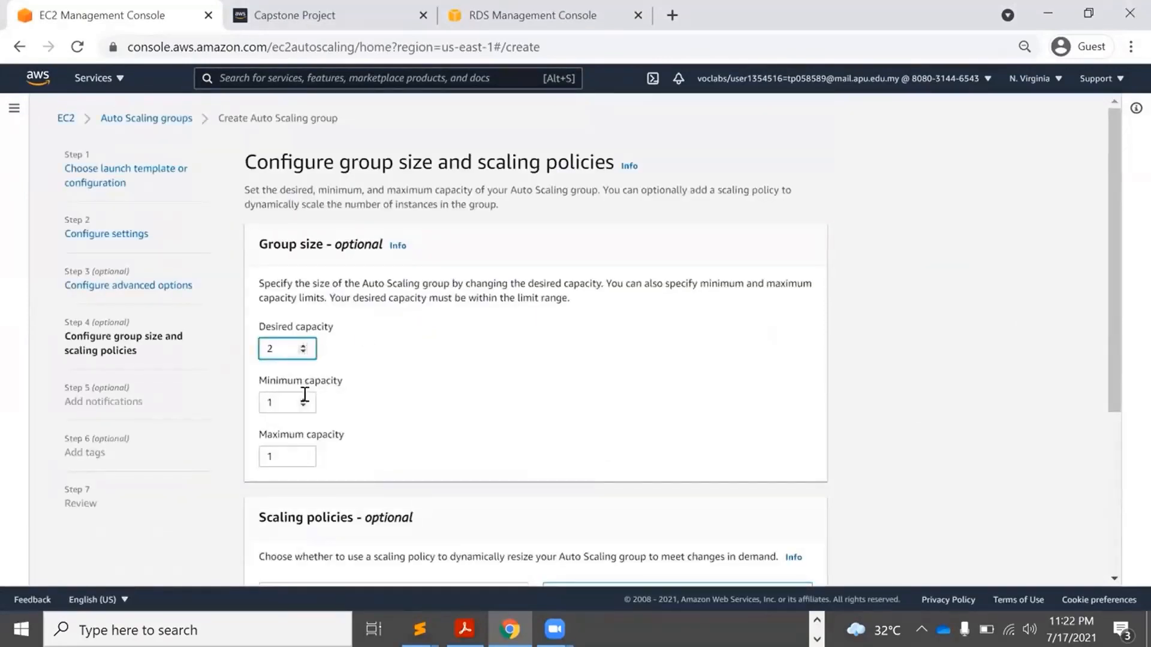
left_click(303, 399)
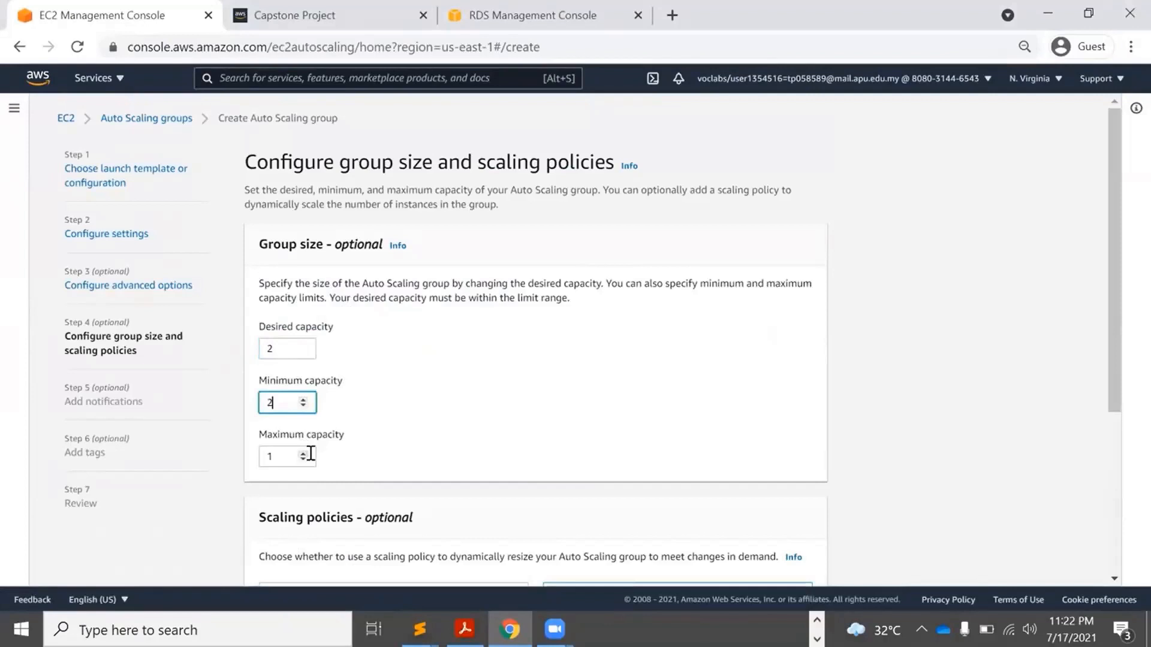
left_click(304, 453)
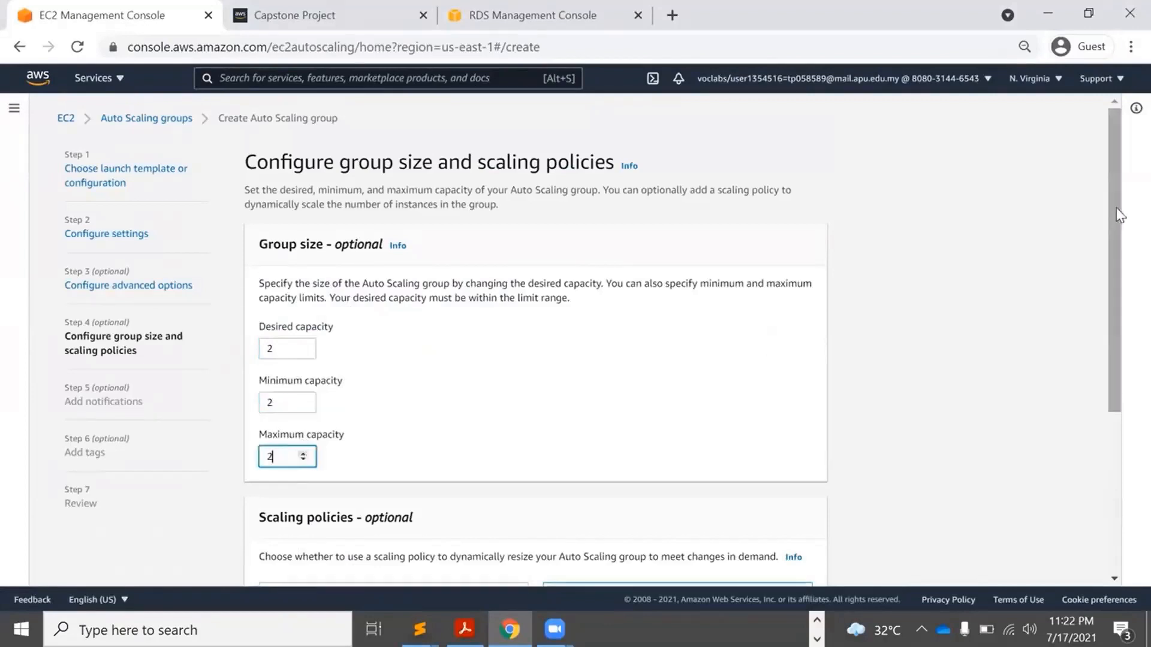
left_click_drag(1115, 198, 1113, 421)
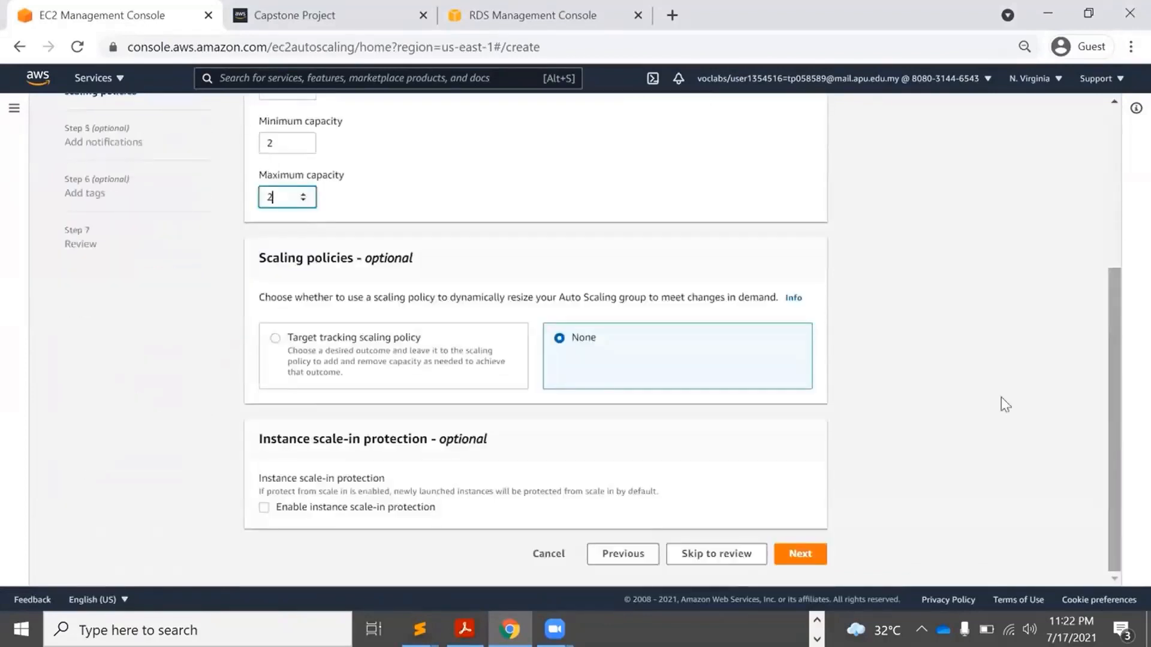
Skip notifications and add a tag with key Name and value ELB.
left_click(801, 555)
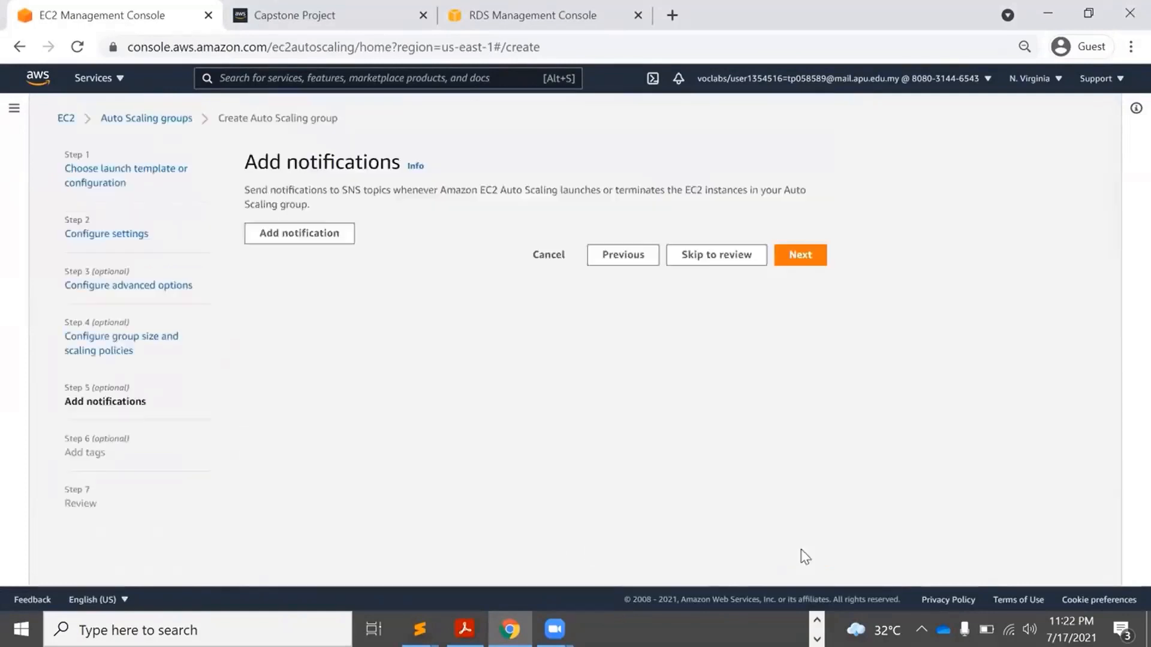
left_click(801, 256)
left_click(296, 379)
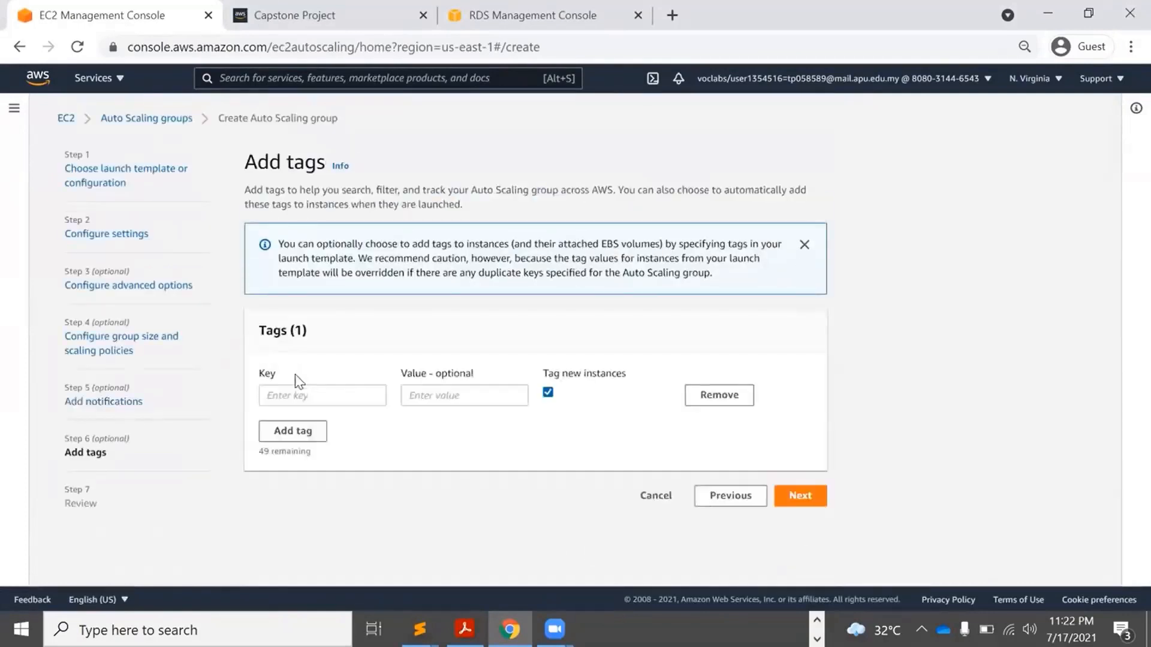
left_click(297, 398)
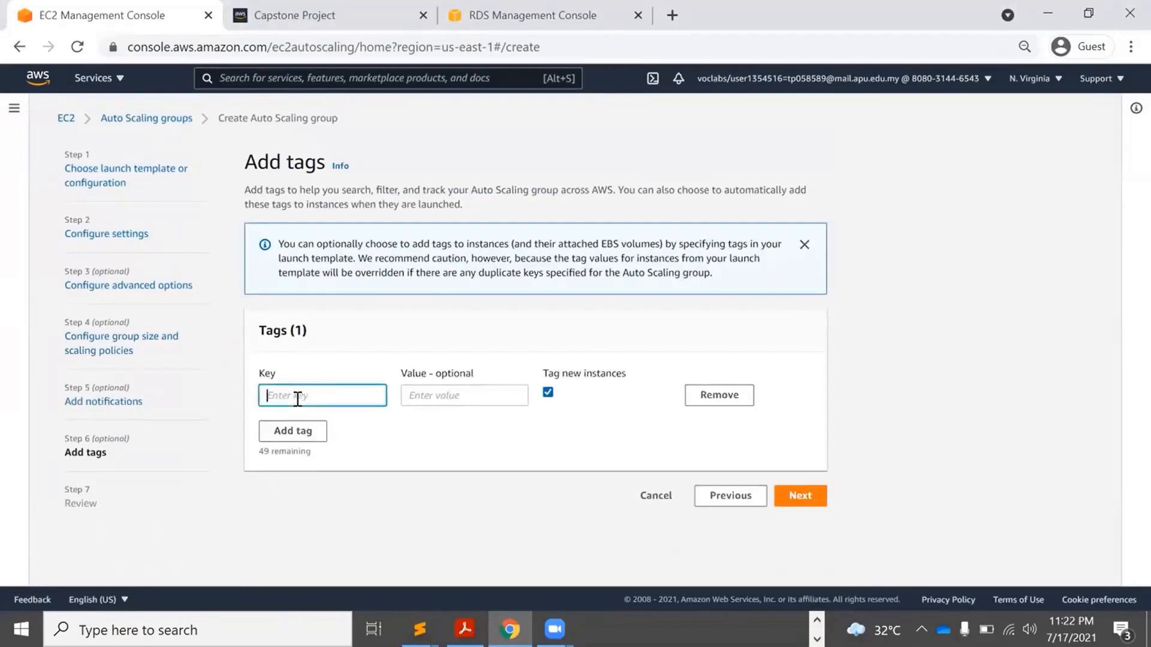
type("Name")
key("Tab")
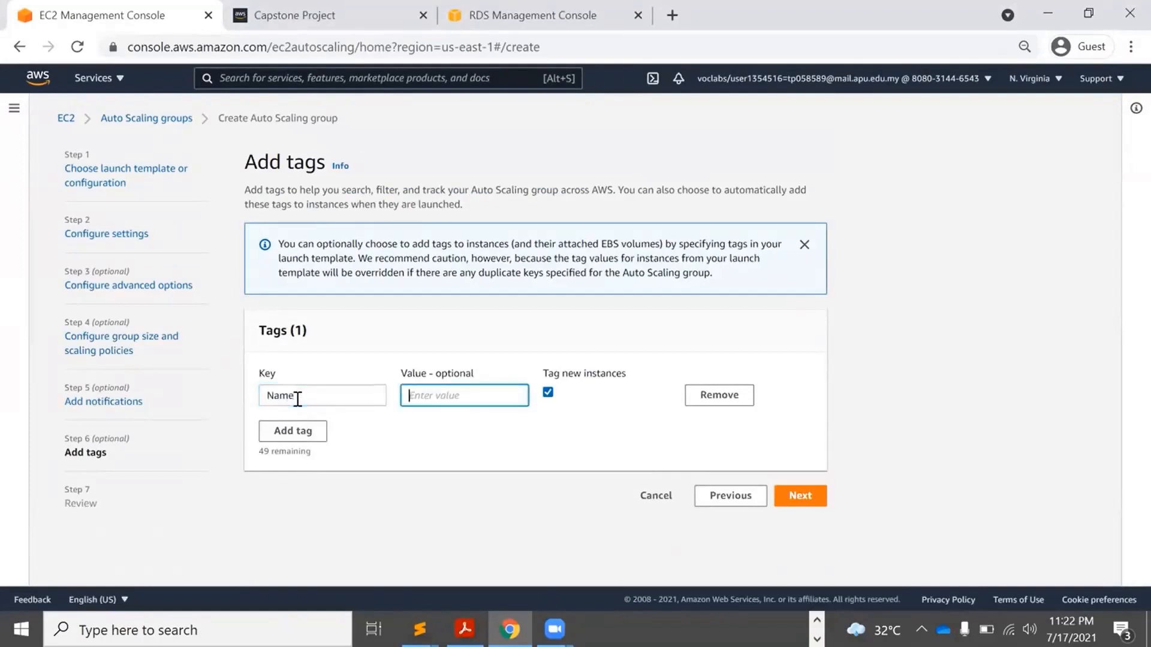
type("ELB")
left_click(810, 500)
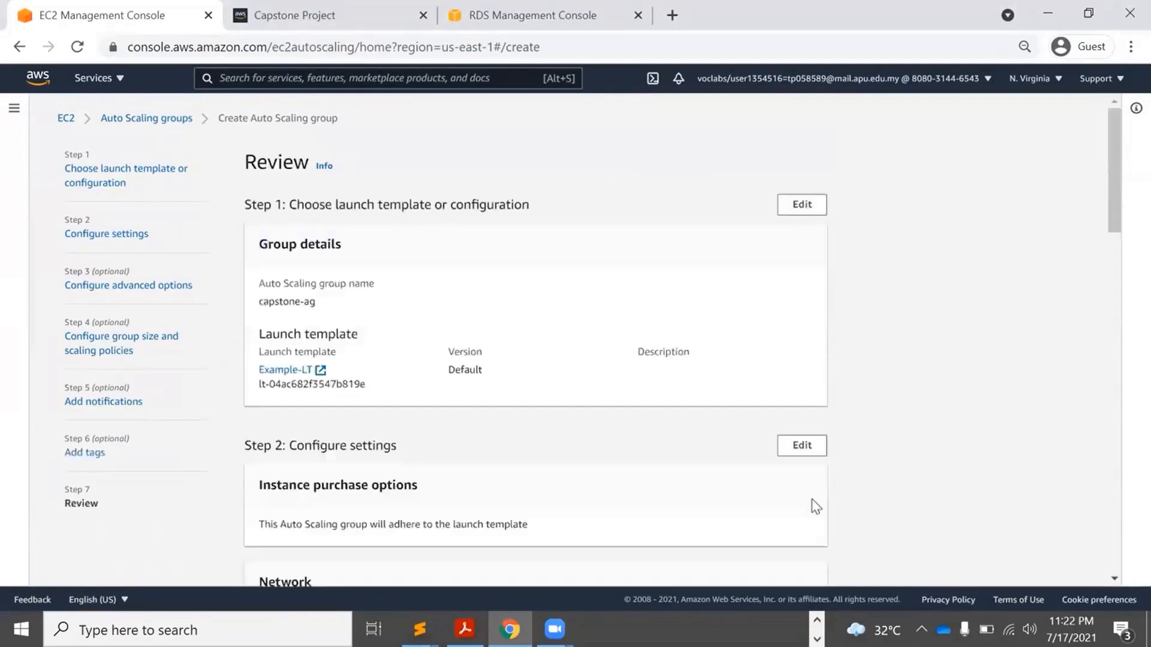
Check the review (my-lb, my-tg, capacity 2, Name=ELB) and create capstone-ag.
mouse_move(1118, 142)
left_mouse_down()
mouse_move(1129, 508)
mouse_move(1112, 476)
mouse_move(1117, 276)
left_mouse_up()
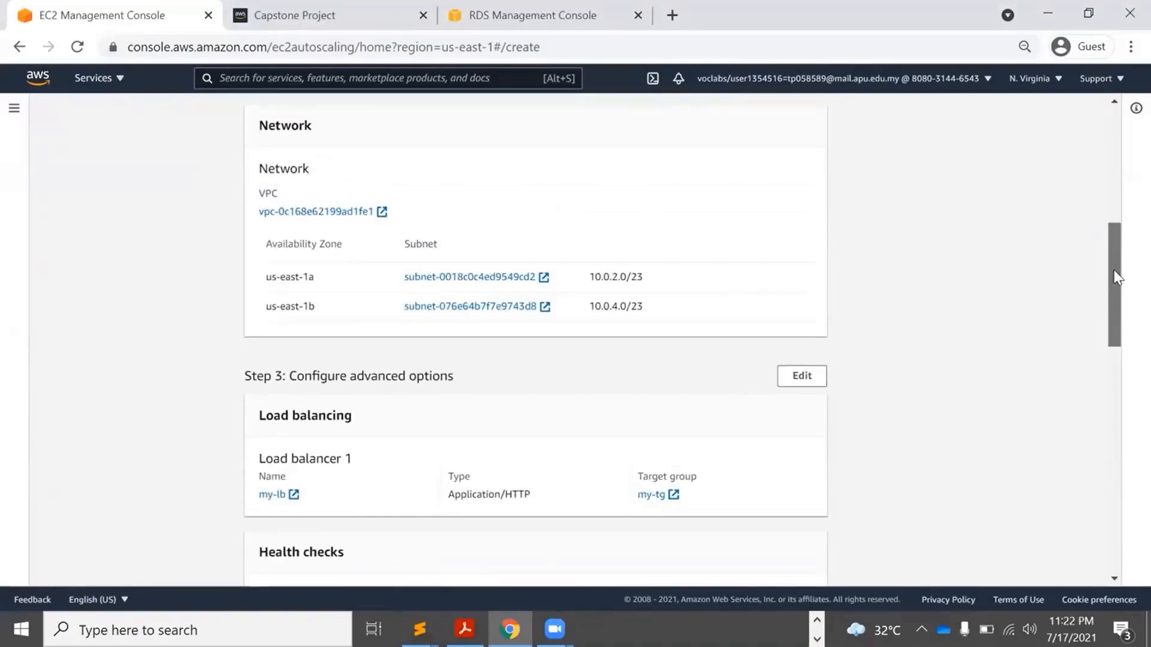
left_click_drag(1117, 277, 1107, 512)
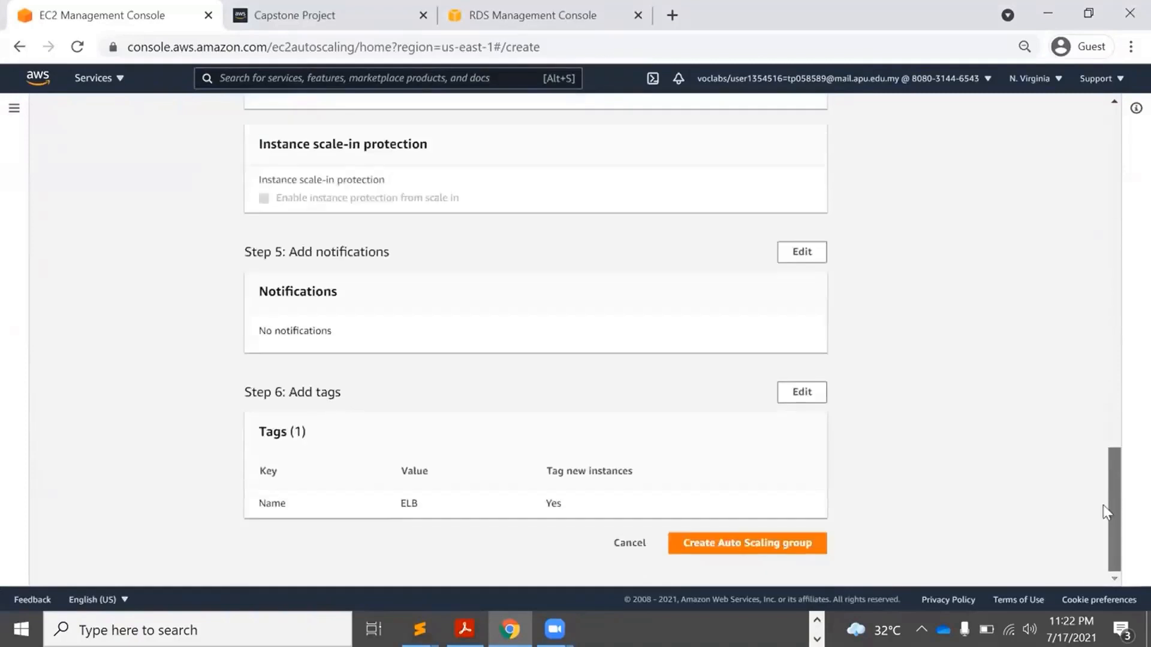
left_click(760, 547)
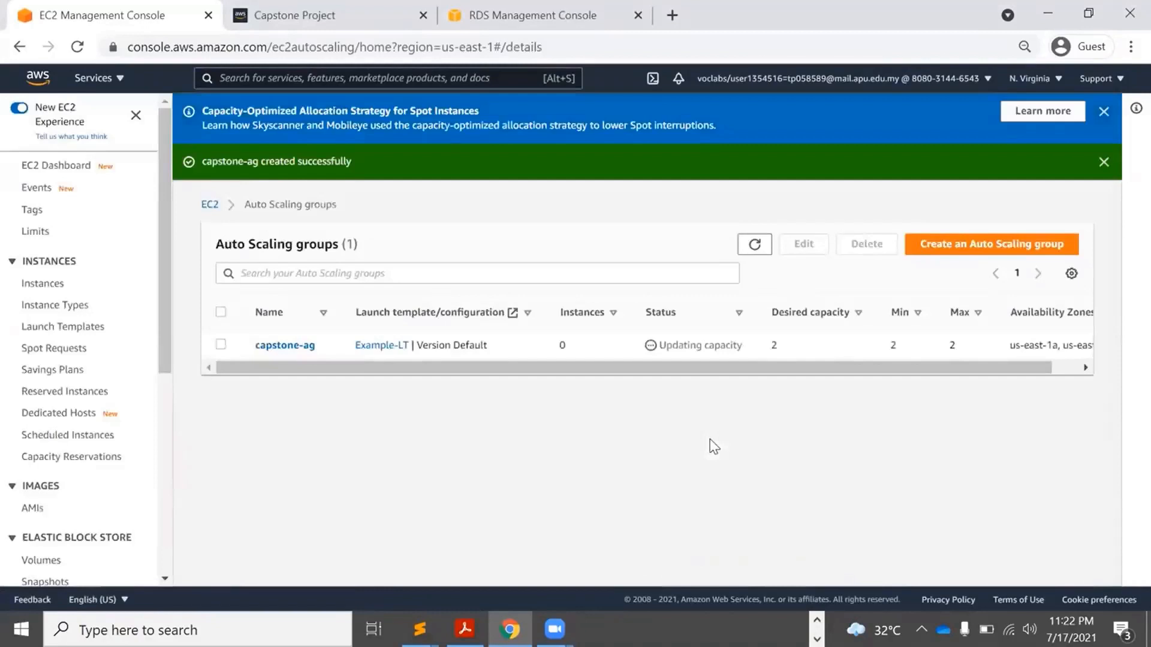
Dismiss both banners and refresh until capstone-ag shows 2 instances, then list target groups.
left_click(755, 244)
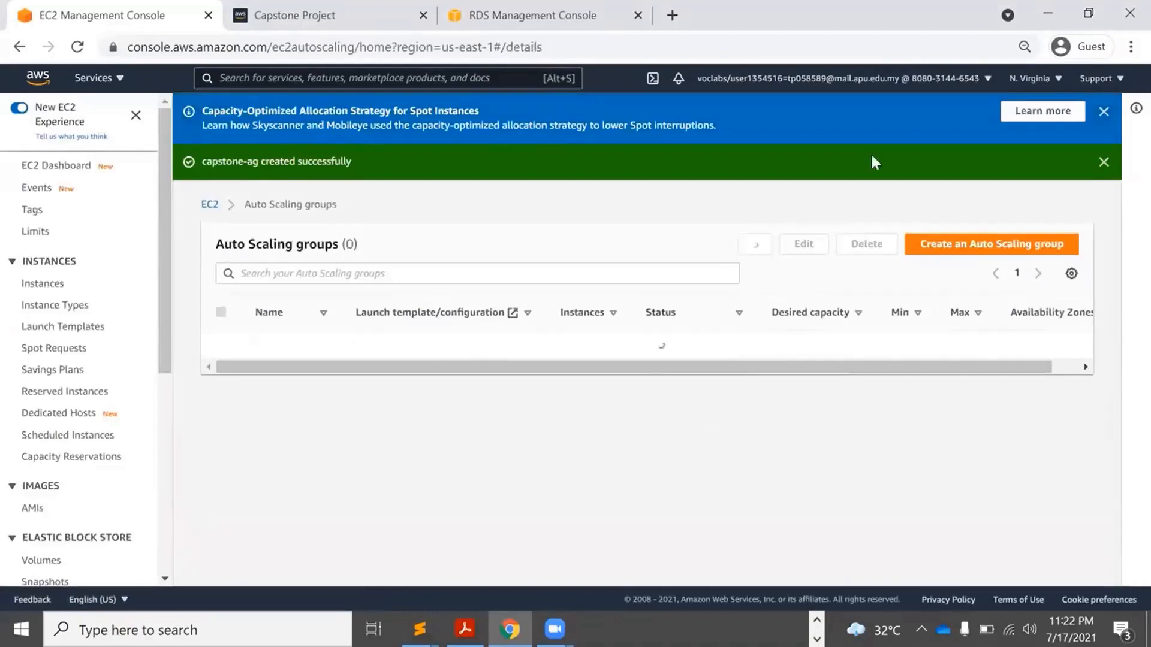
left_click(1104, 112)
left_click(1104, 113)
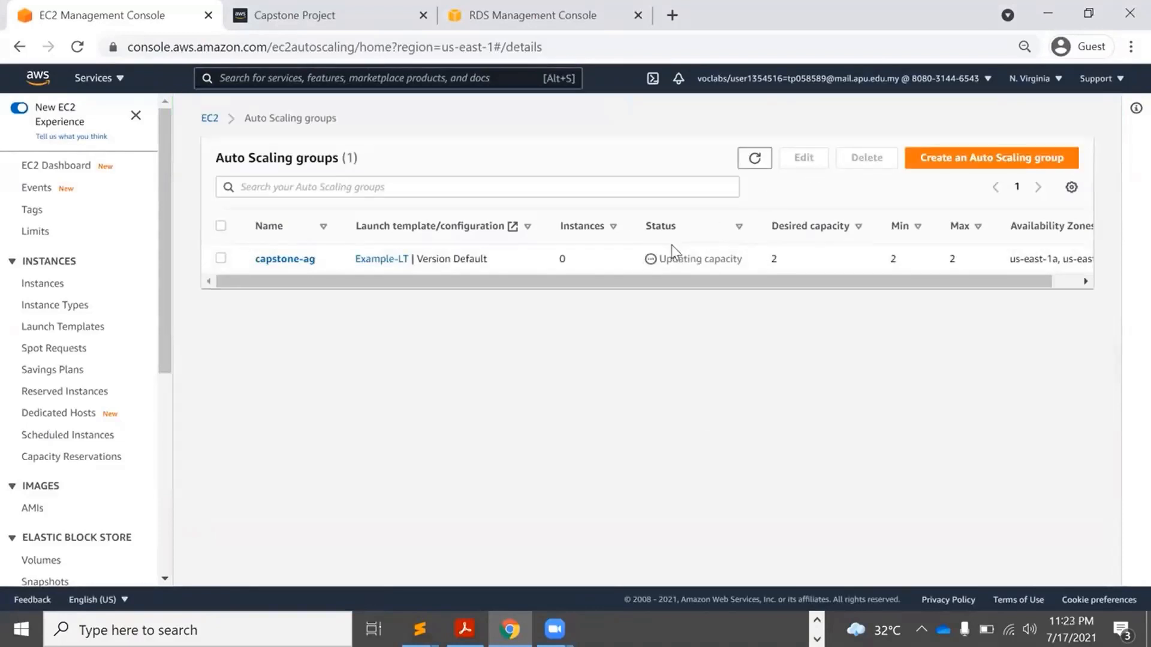
left_click(755, 158)
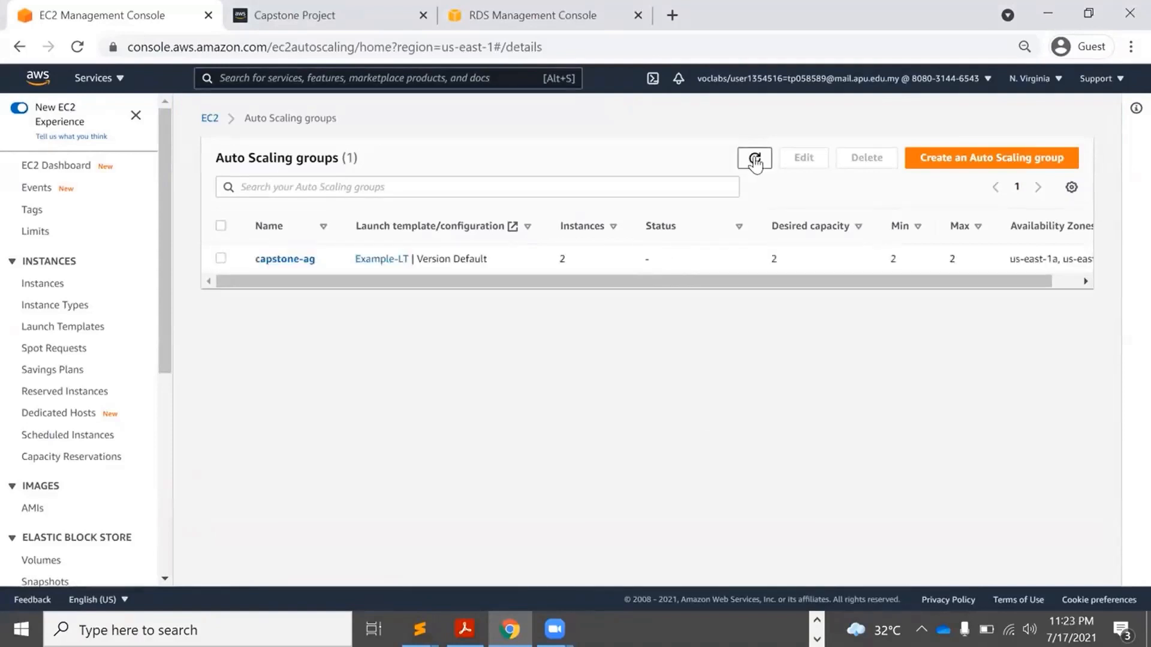
left_click(754, 158)
left_click_drag(161, 323, 168, 524)
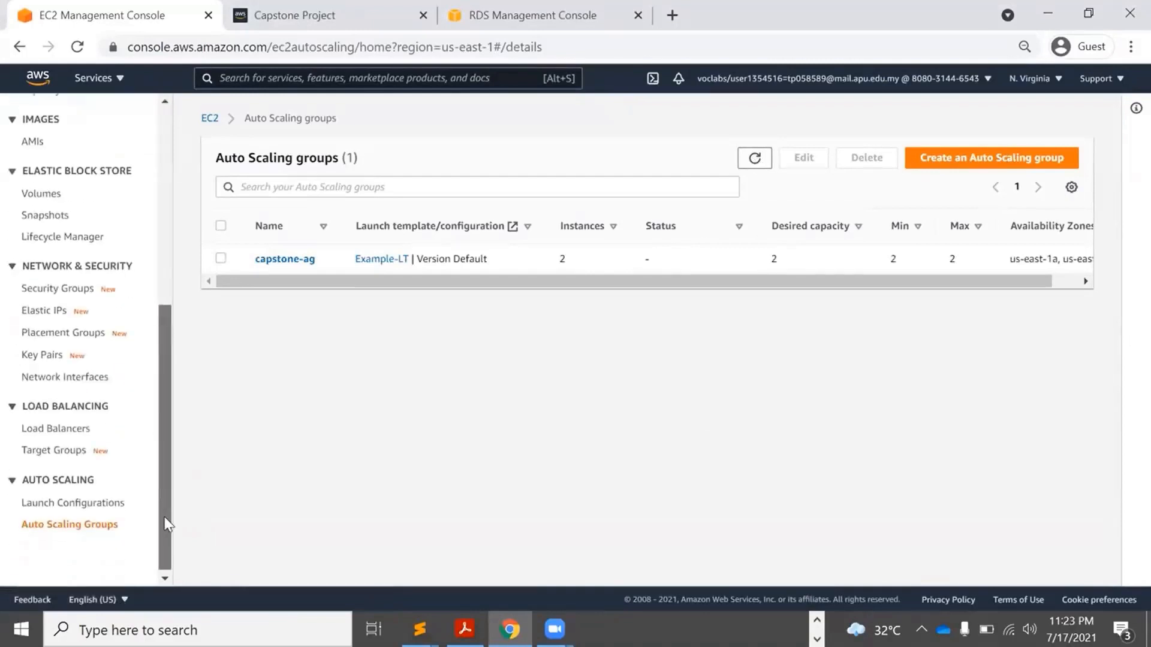
left_click(49, 451)
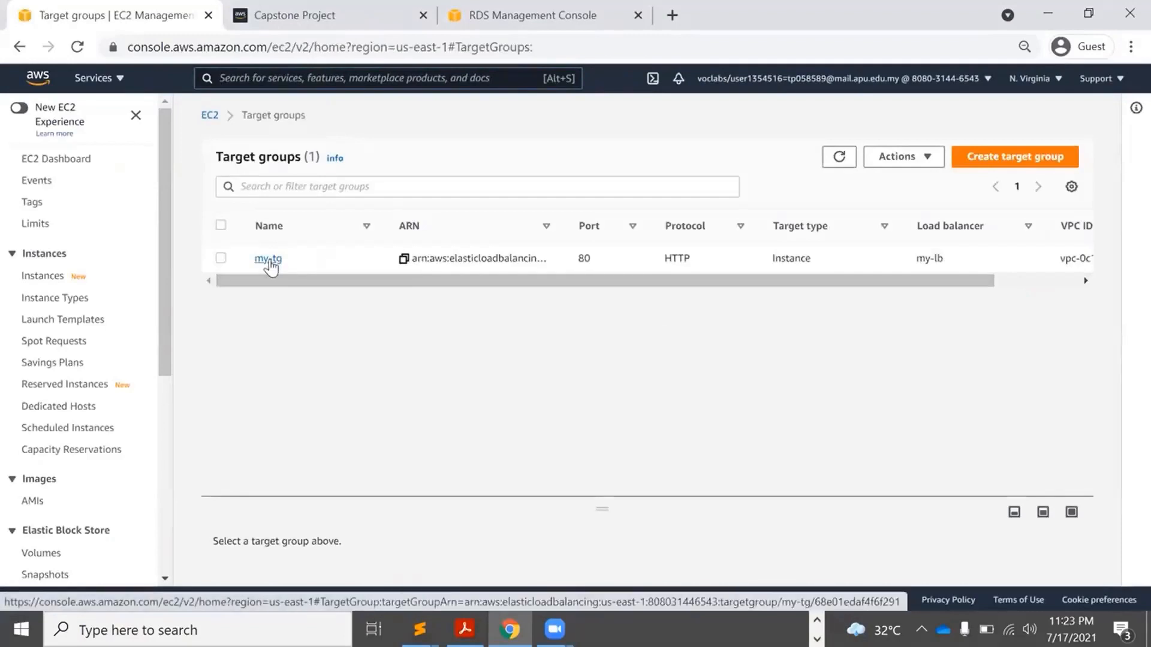
Open target group my-tg and begin registering the ELB and Bastion instances as targets.
left_click(269, 258)
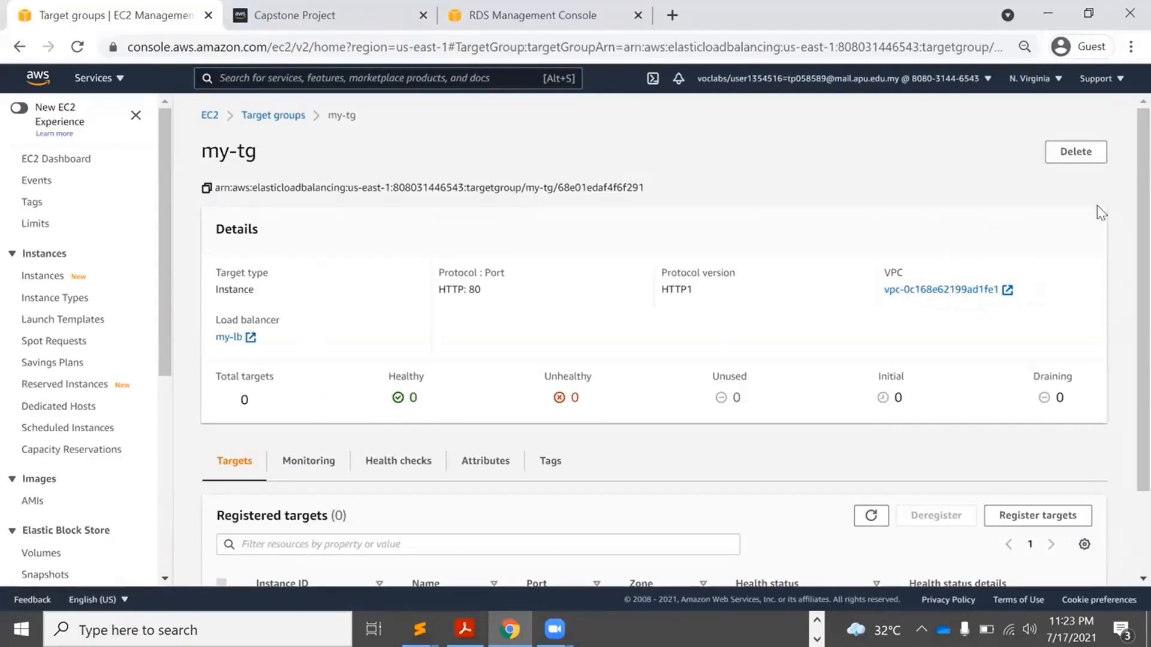
scroll(1123, 341, "down", 3)
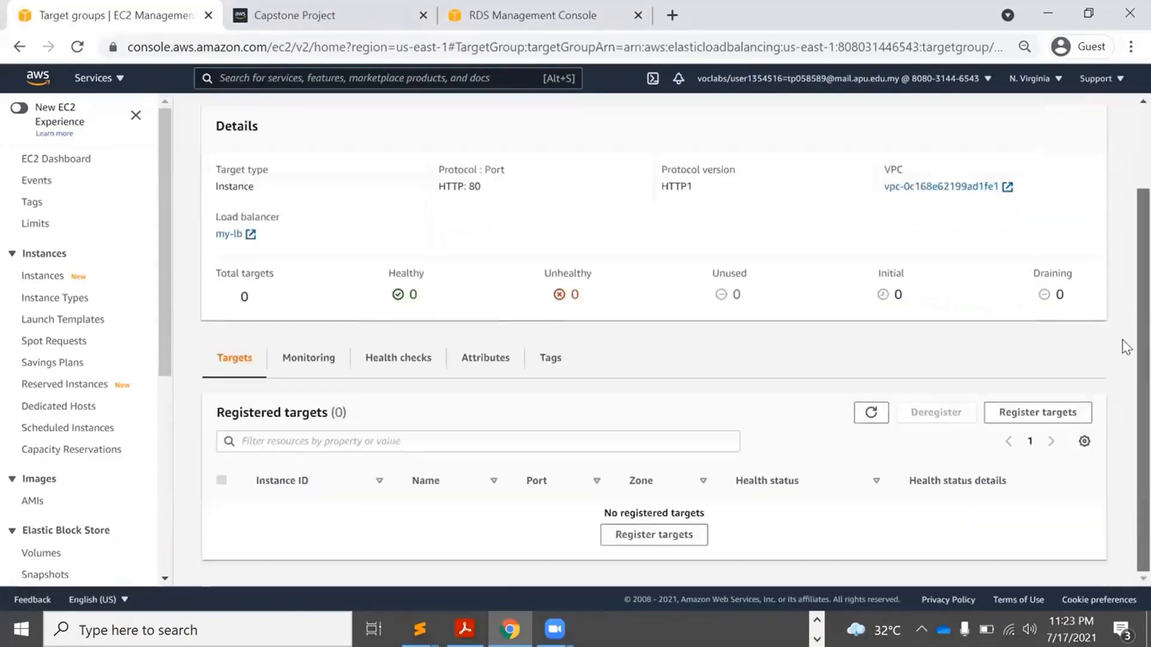
left_click(1043, 413)
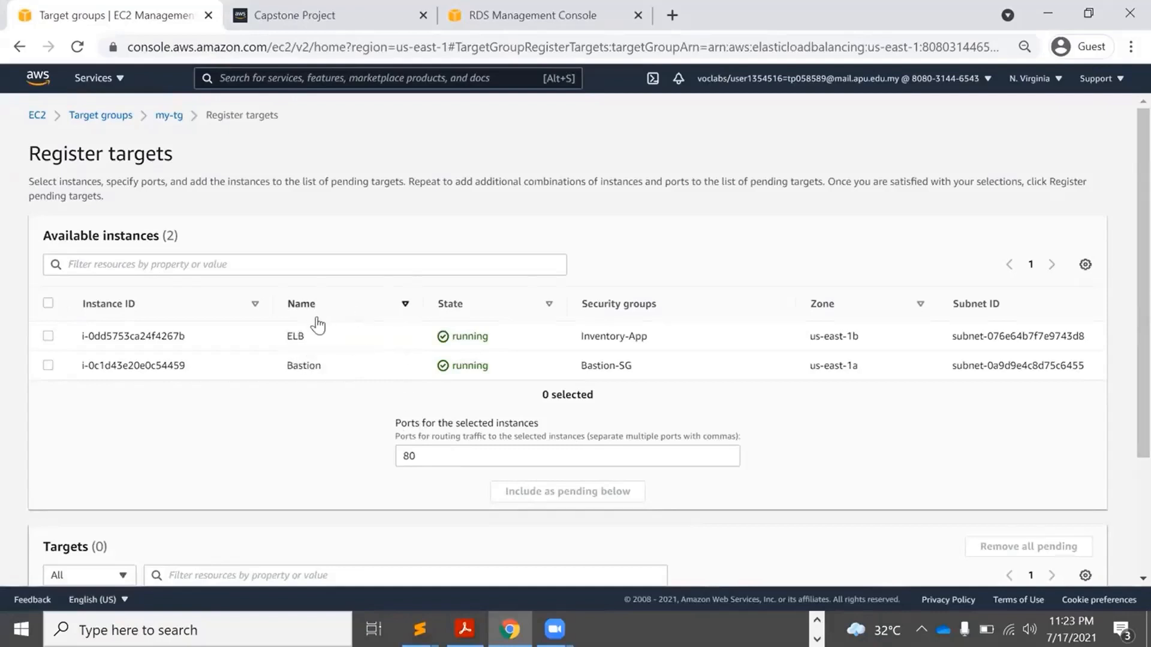
From the RDS tab, open EC2 Instances and clear the running filter to list all five instances.
left_click(454, 28)
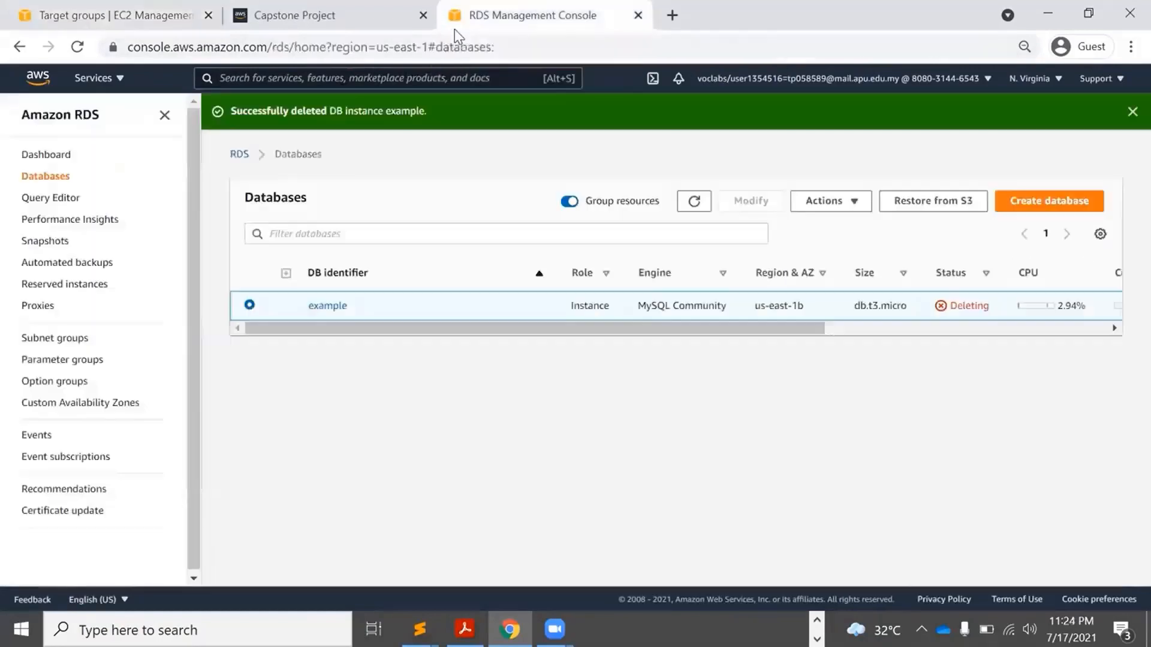
type("ec2")
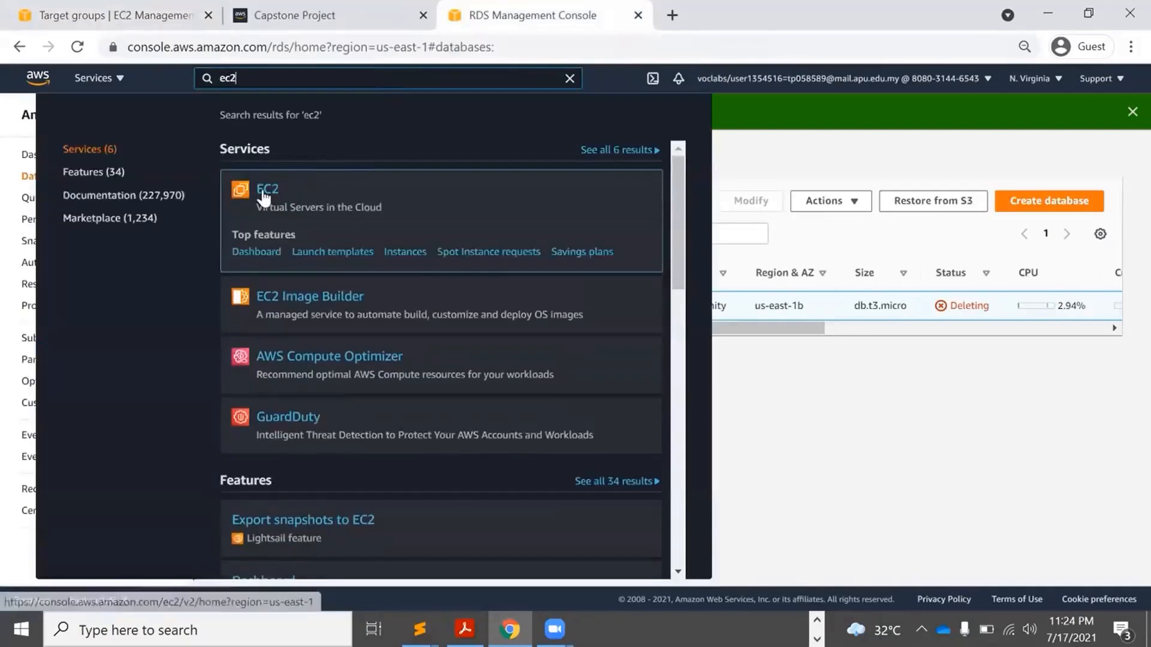
left_click(264, 190)
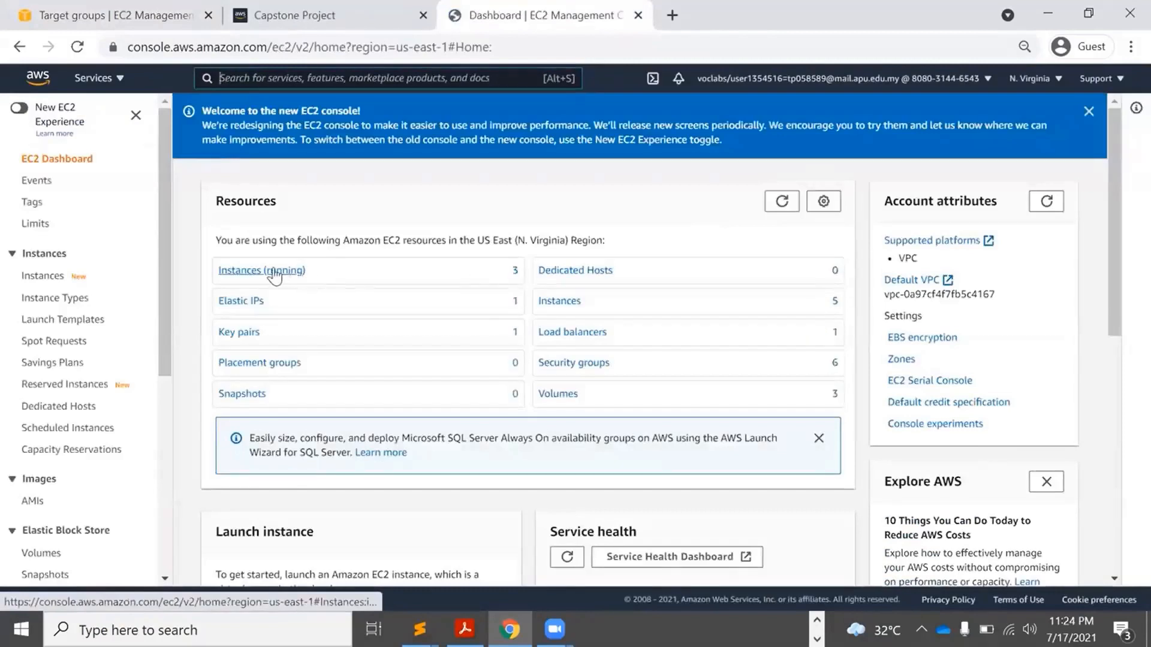
left_click(274, 272)
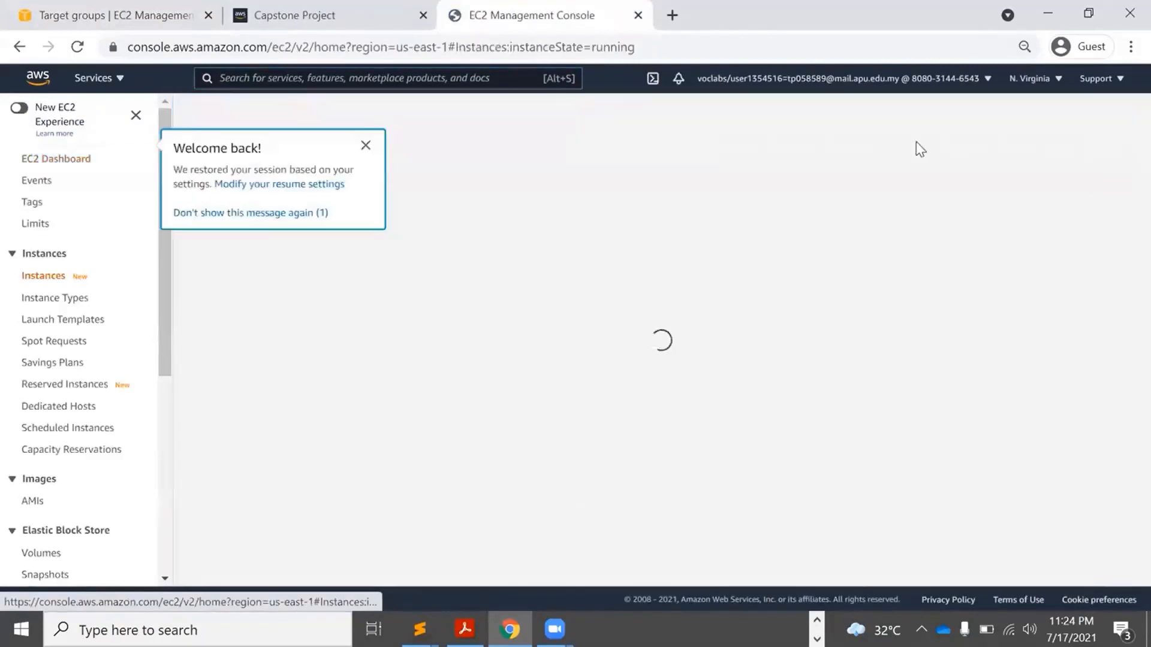
left_click(366, 146)
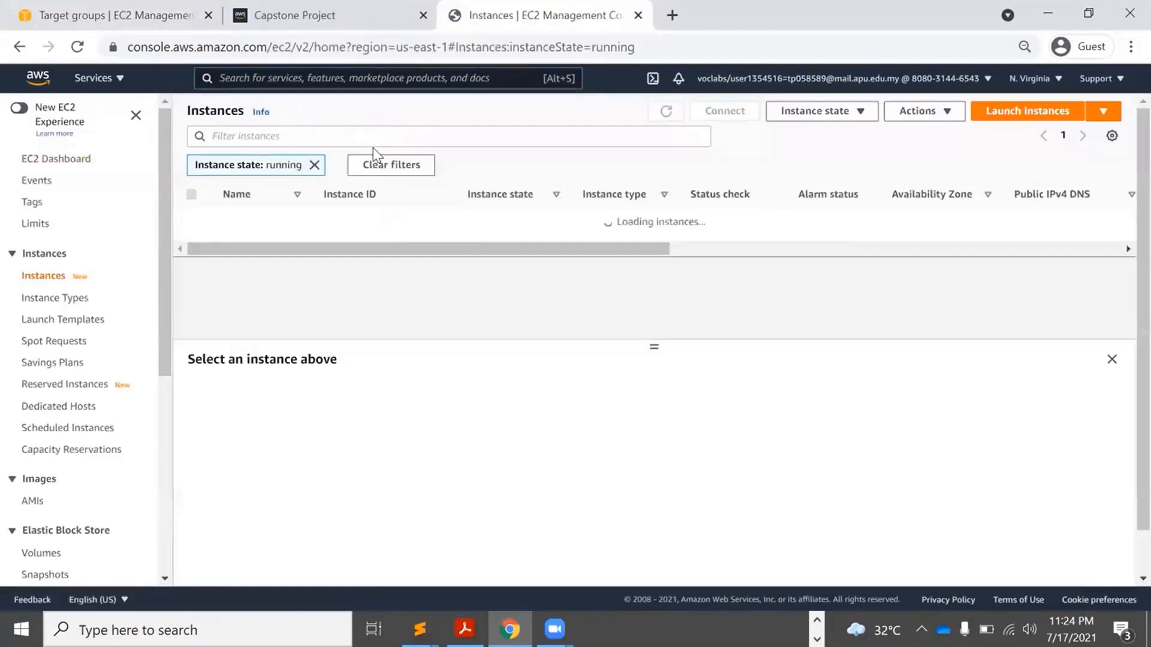
left_click(314, 165)
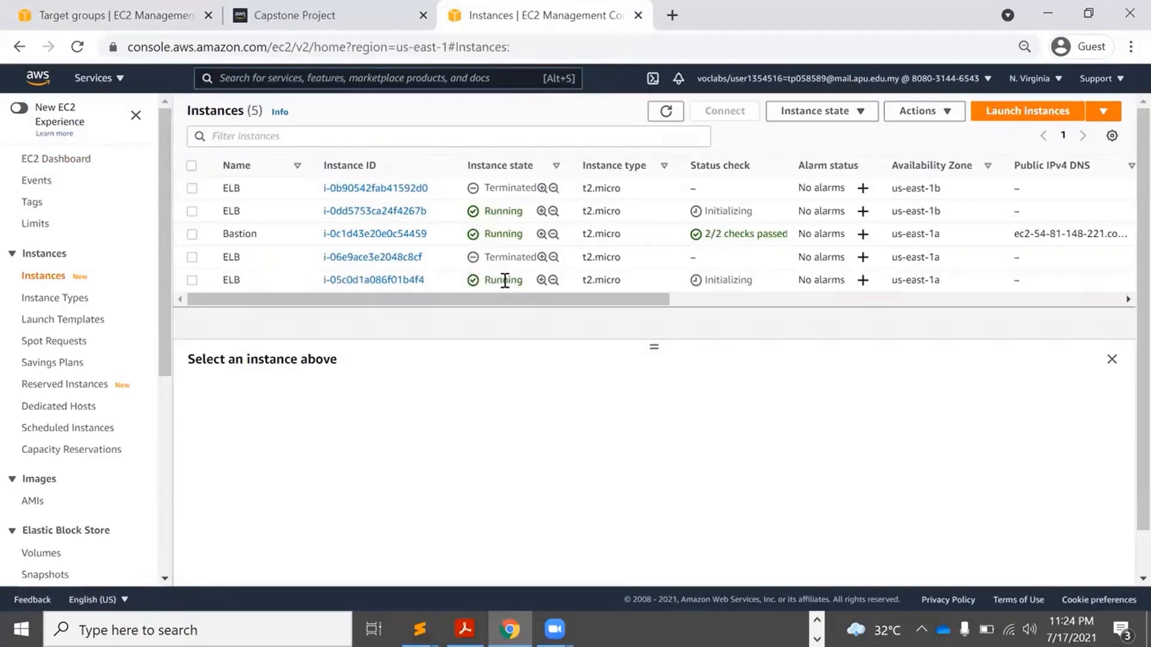
Inspect the us-east-1a and us-east-1b ELB instances, then go back to the my-tg Register targets page.
left_click_drag(507, 280, 336, 281)
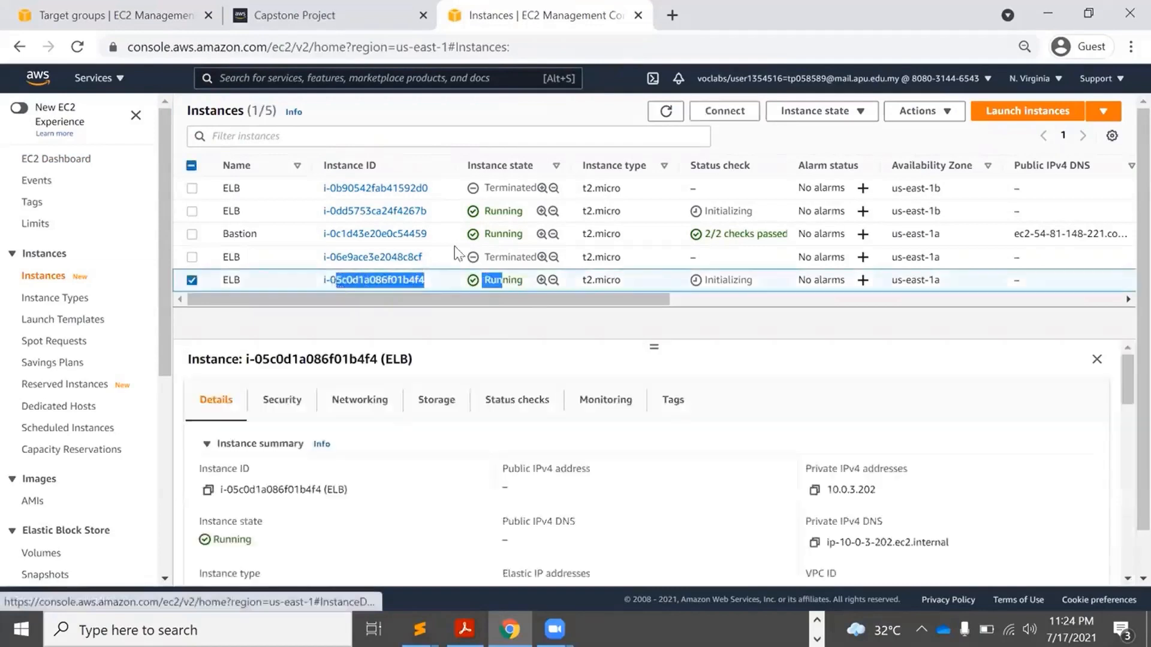
left_click_drag(517, 207, 321, 215)
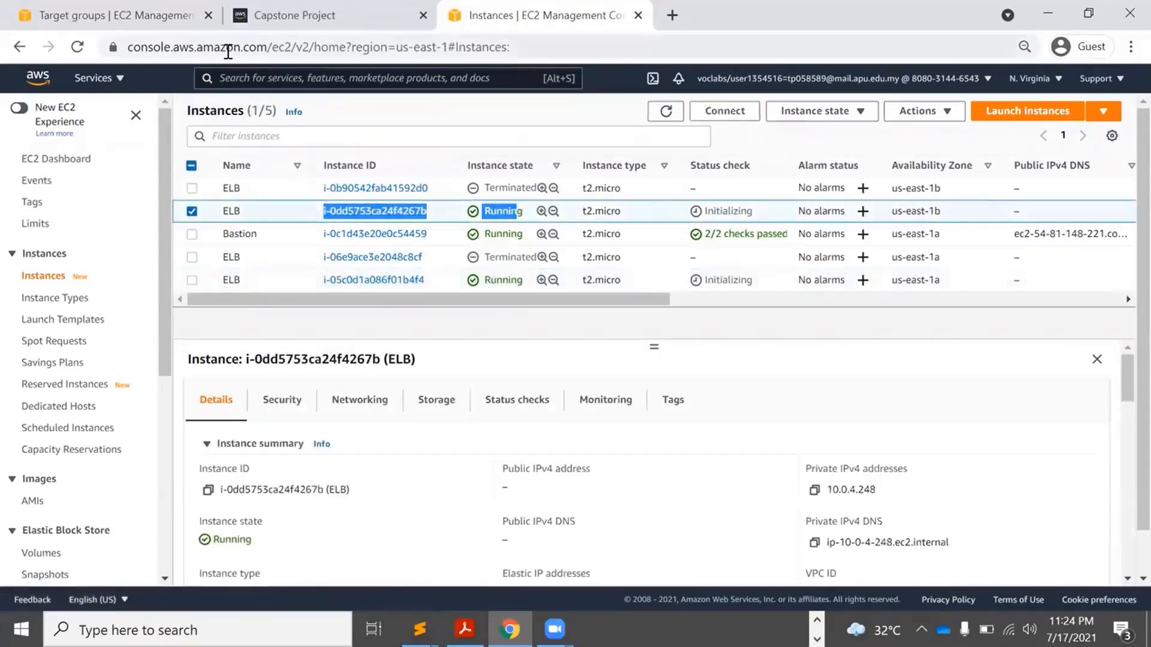
left_click(126, 17)
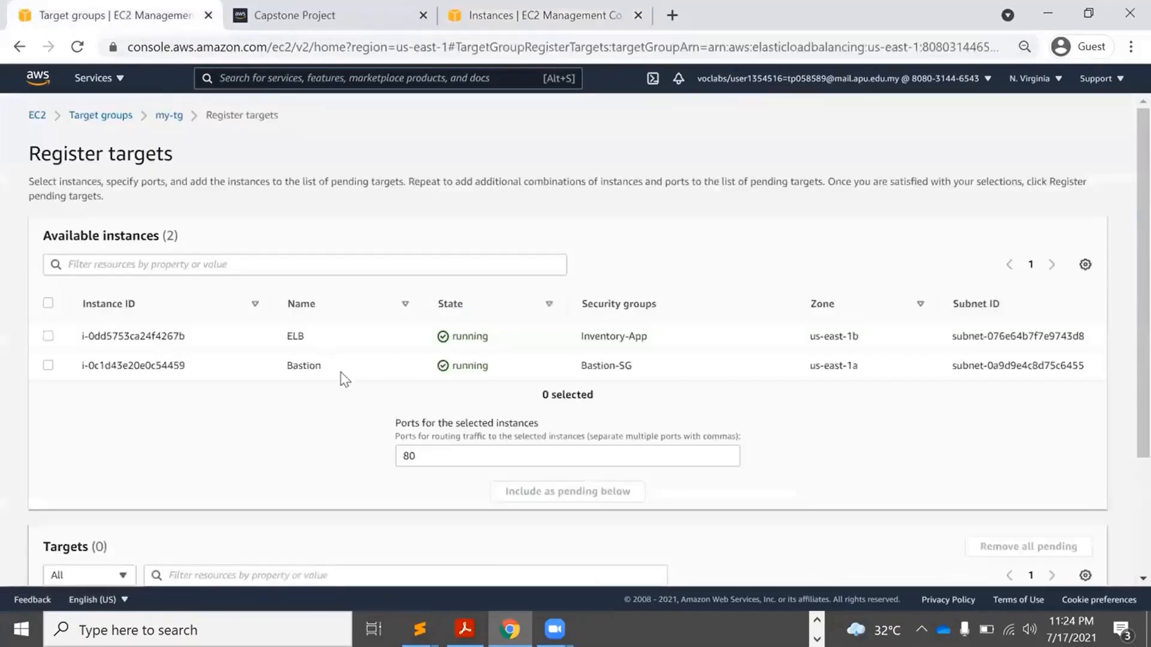
Reopen Register targets for my-tg and add both ELB instances as pending targets.
left_click(169, 115)
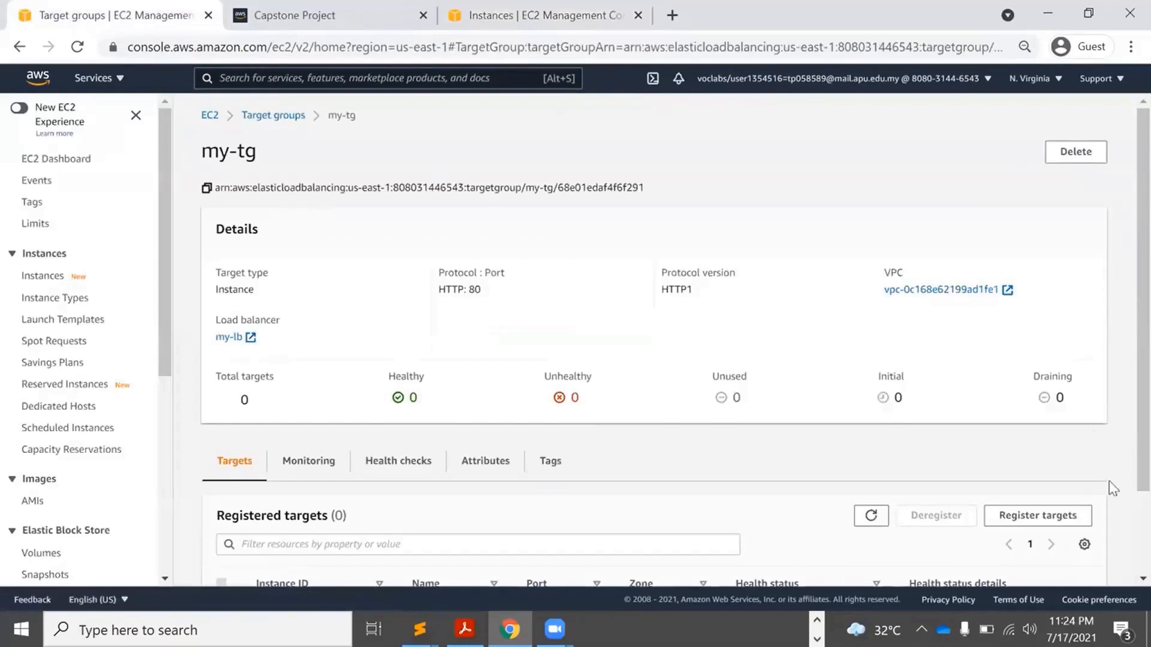
left_click(1045, 518)
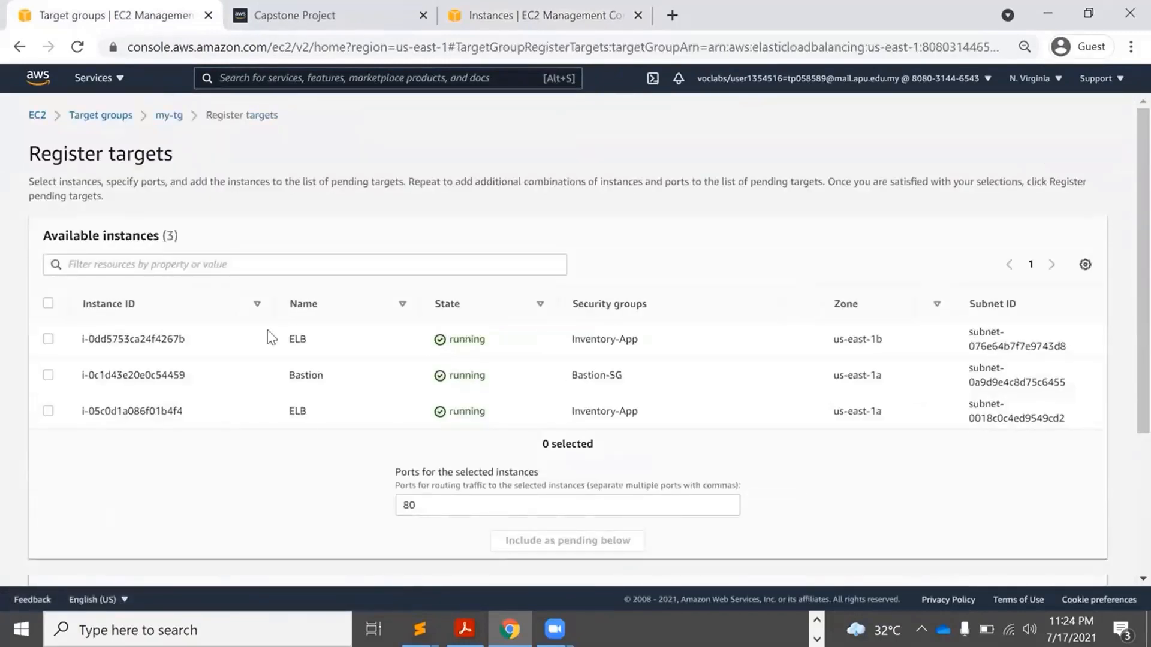
left_click_drag(308, 347, 151, 338)
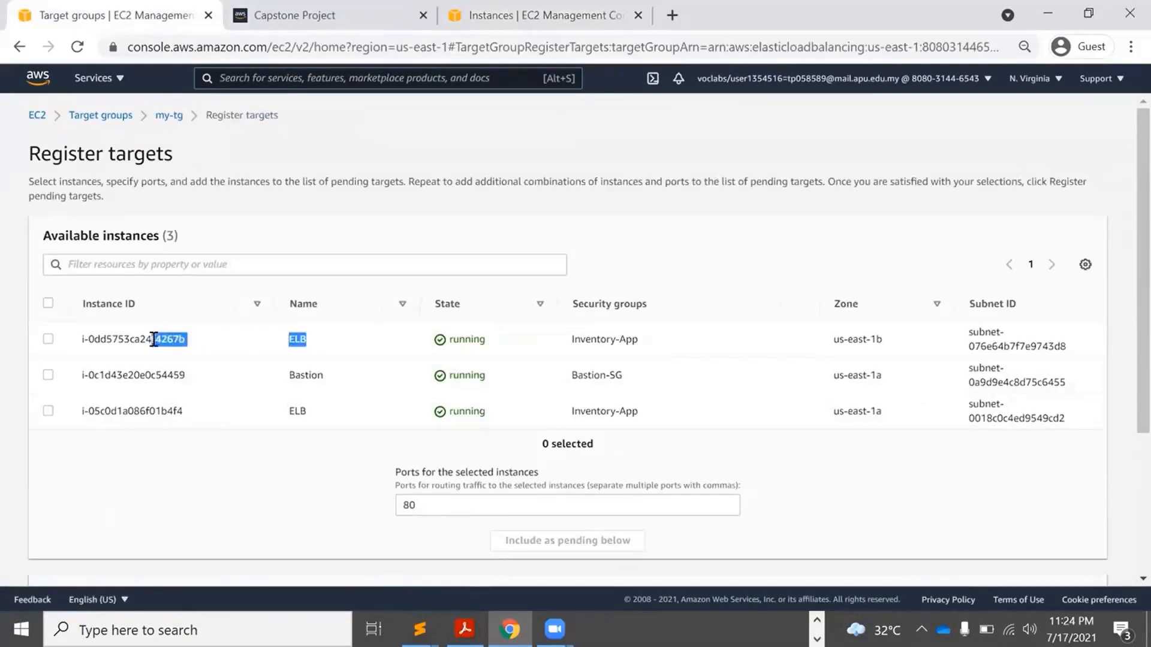
left_click(47, 340)
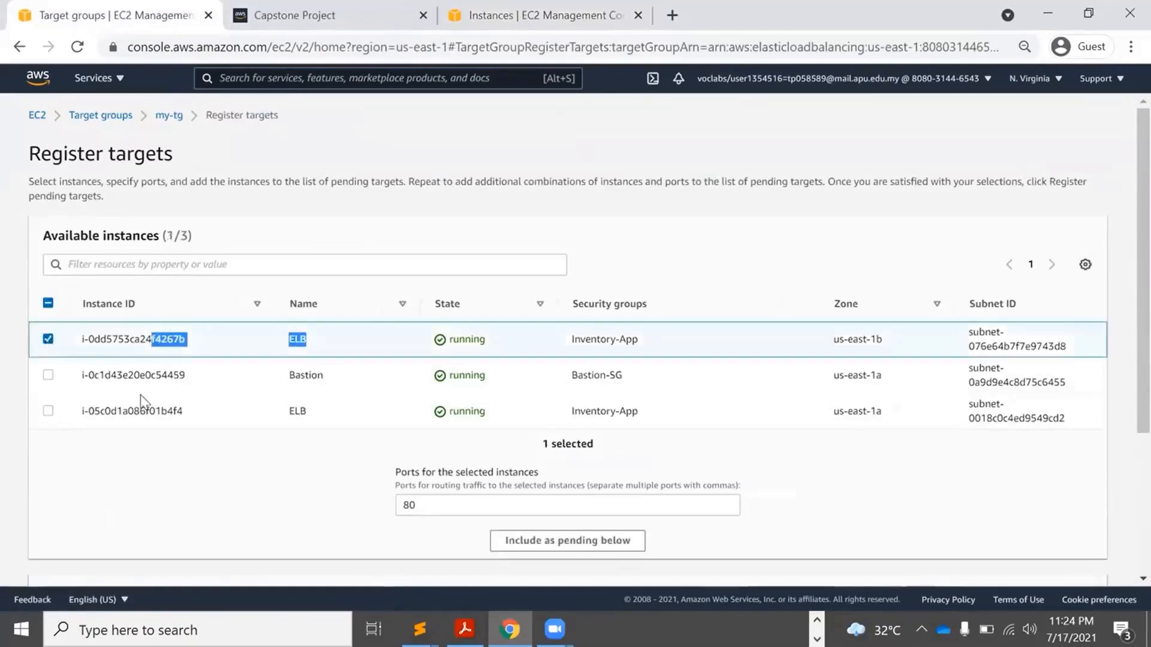
left_click(329, 413)
left_click_drag(324, 416, 140, 415)
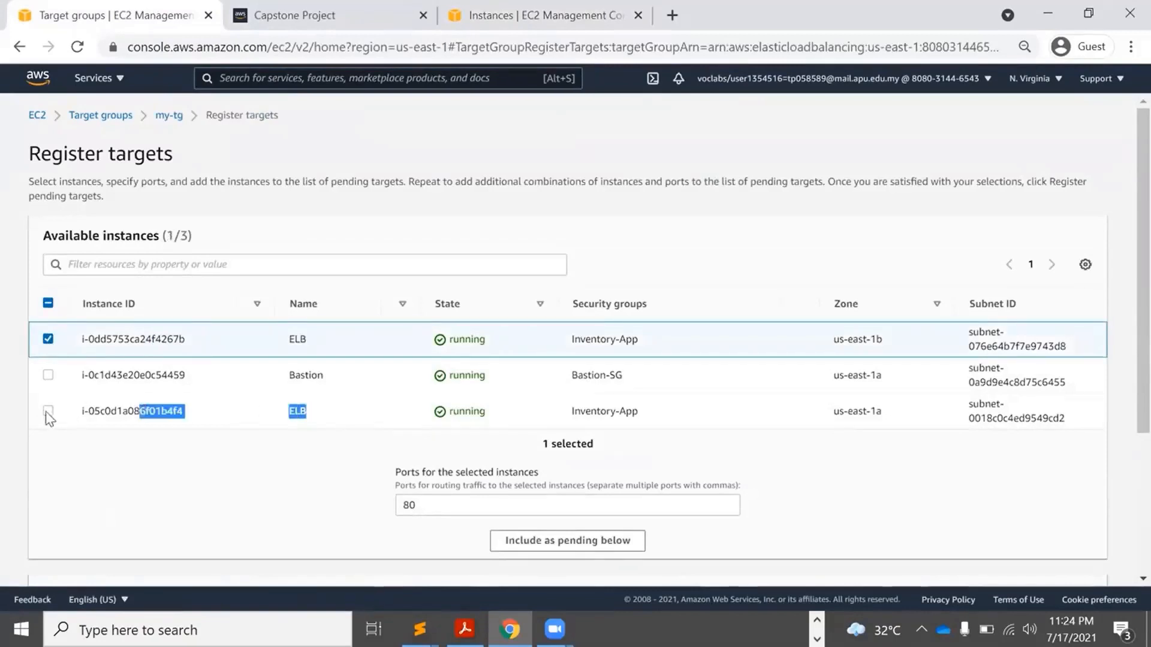
left_click(48, 413)
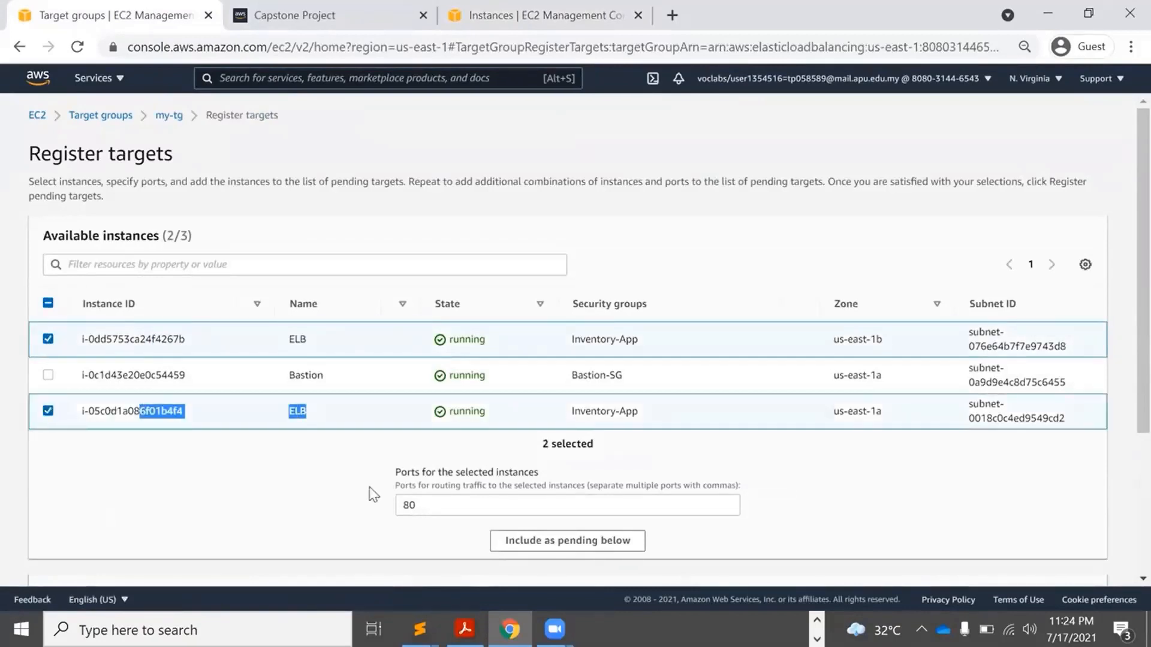
left_click(577, 541)
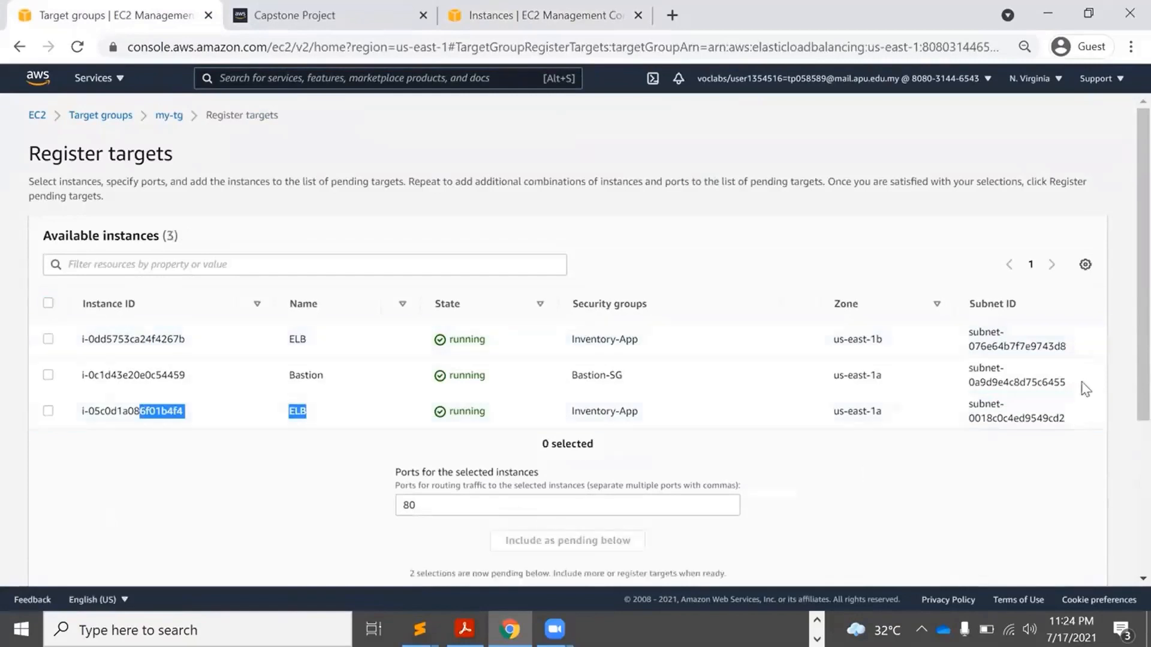
Review both pending ELB targets on port 80 and register them with my-tg.
scroll(1125, 396, "down", 4)
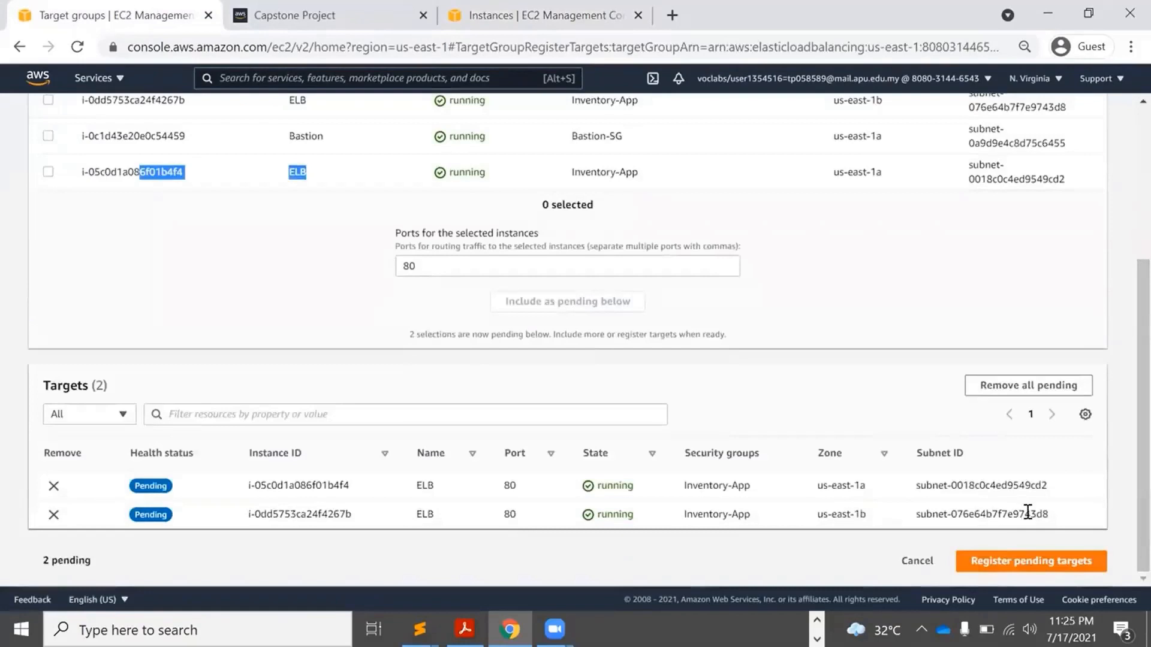
left_click_drag(1050, 513, 625, 520)
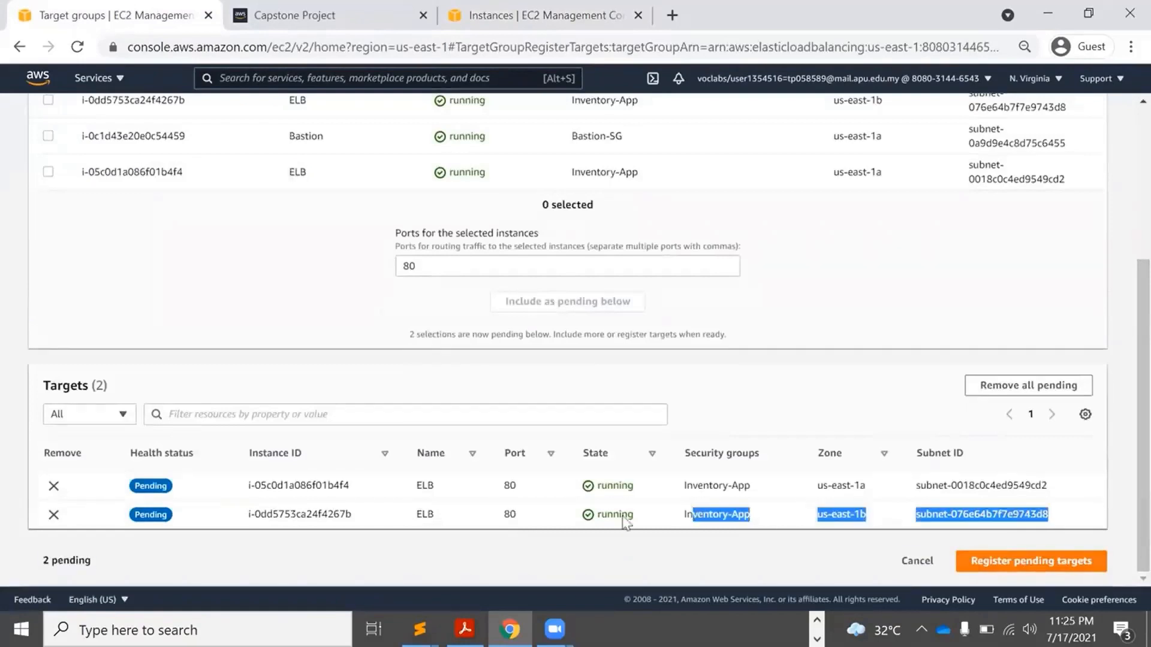
left_click(532, 534)
left_click_drag(448, 518, 423, 486)
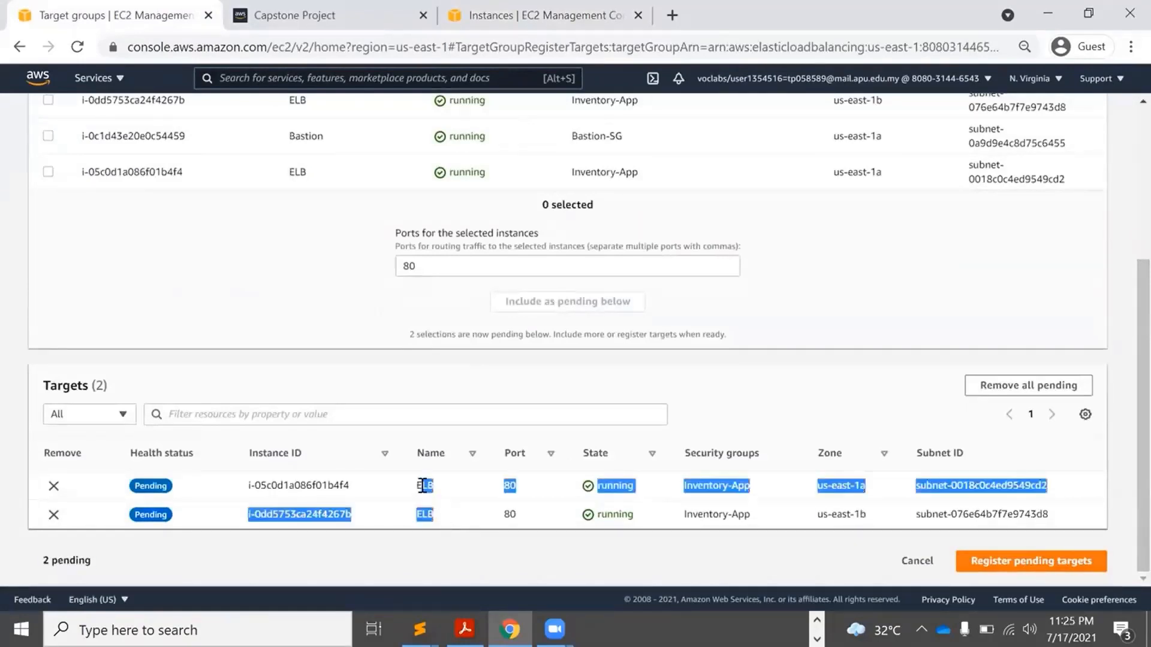
double_click(423, 485)
double_click(426, 515)
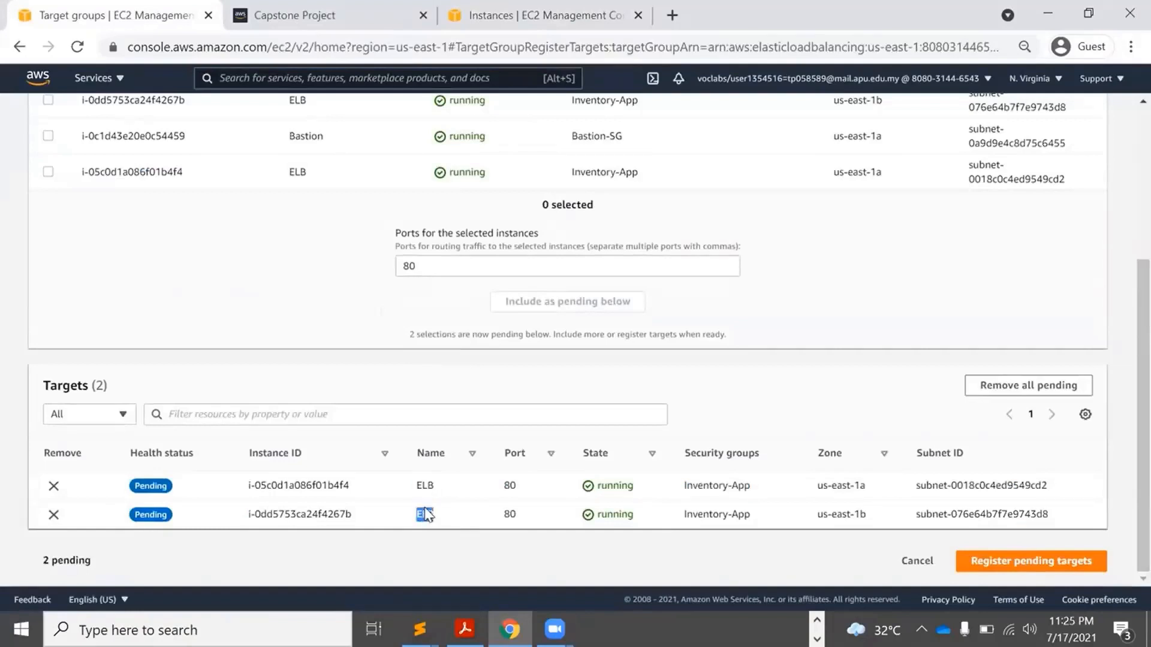
left_click(1029, 566)
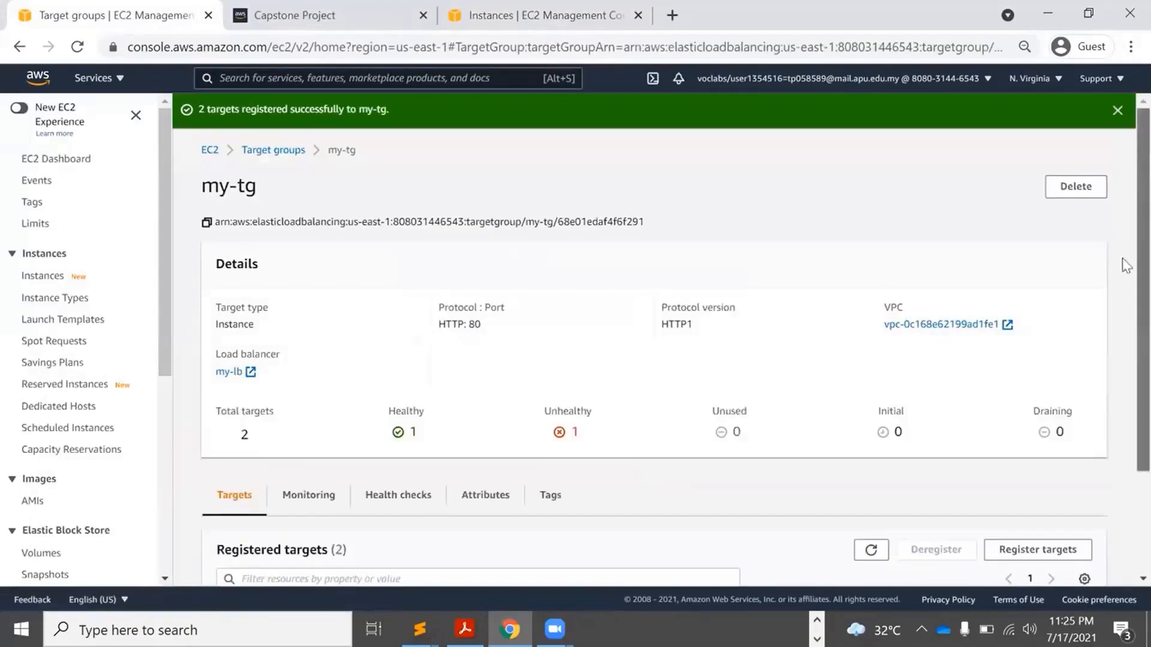
Refresh my-tg until both targets report healthy, then view my-lb under Load Balancers.
scroll(1122, 223, "down", 3)
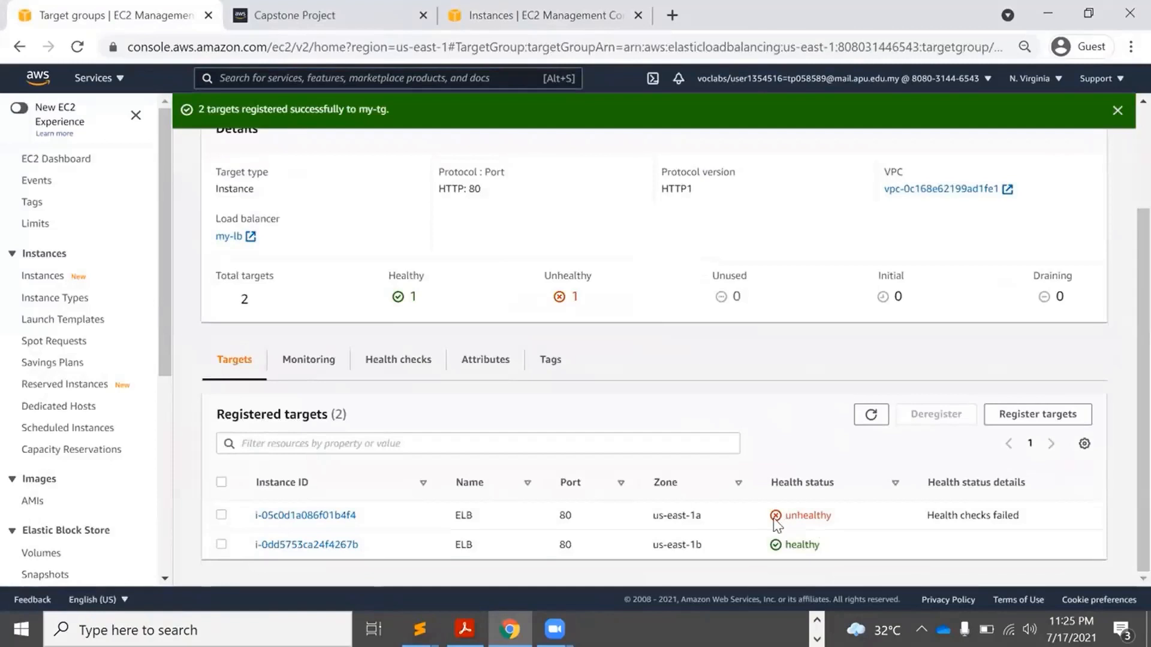
left_click(874, 420)
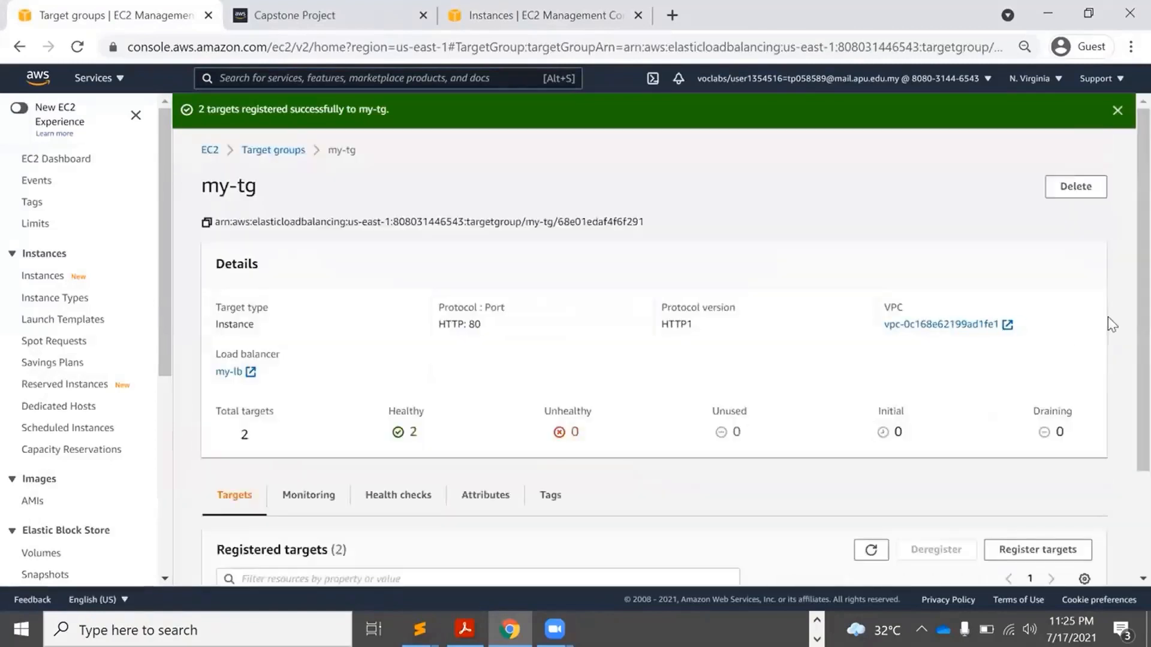
scroll(1122, 283, "down", 3)
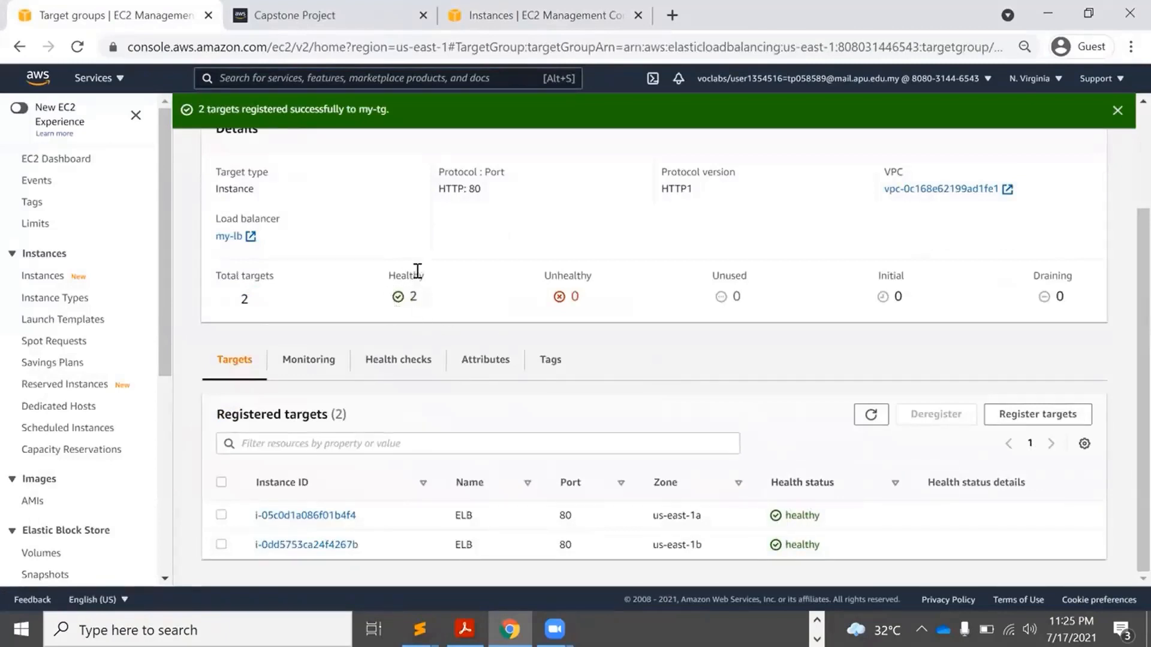
left_click(872, 416)
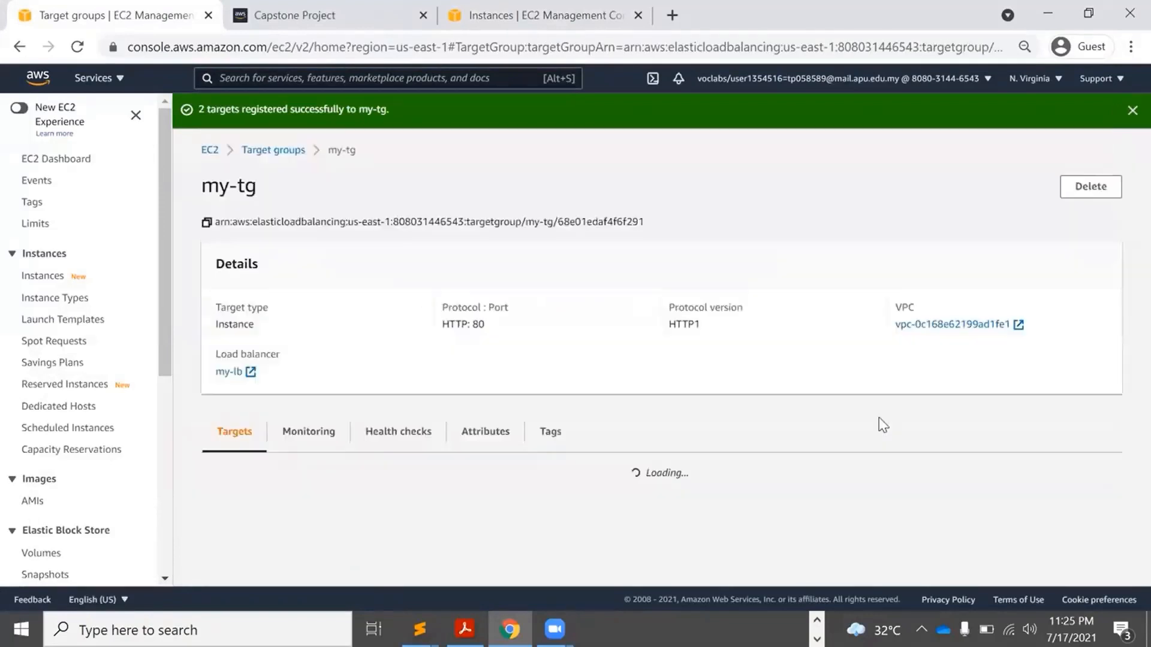
scroll(1122, 344, "down", 2)
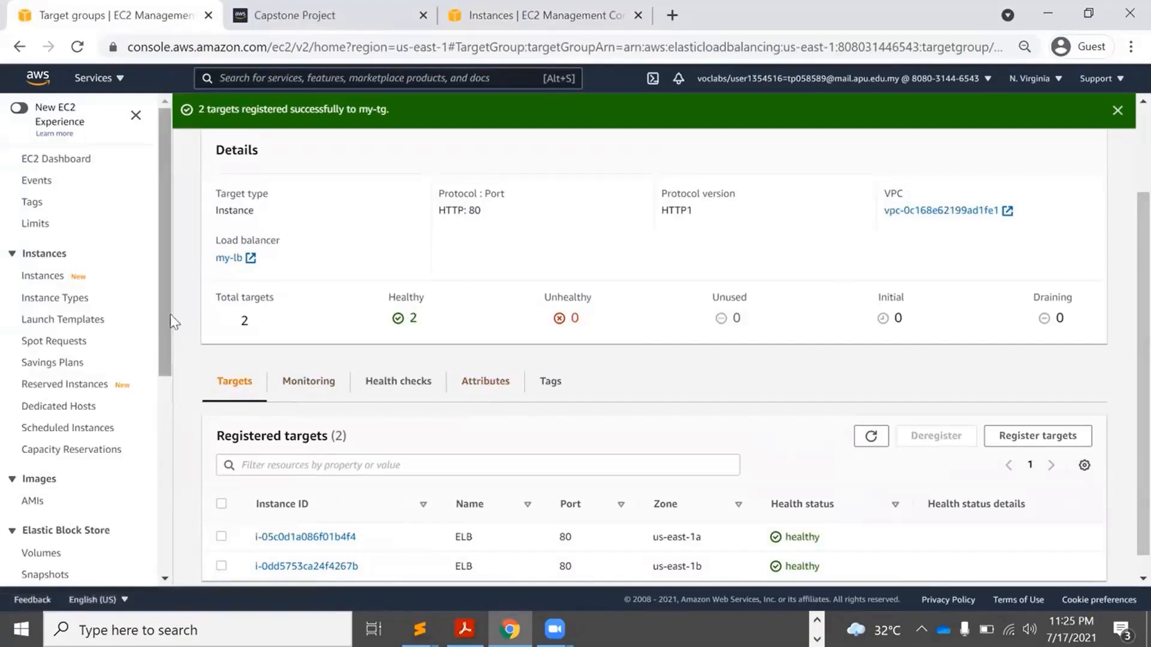
scroll(163, 455, "down", 6)
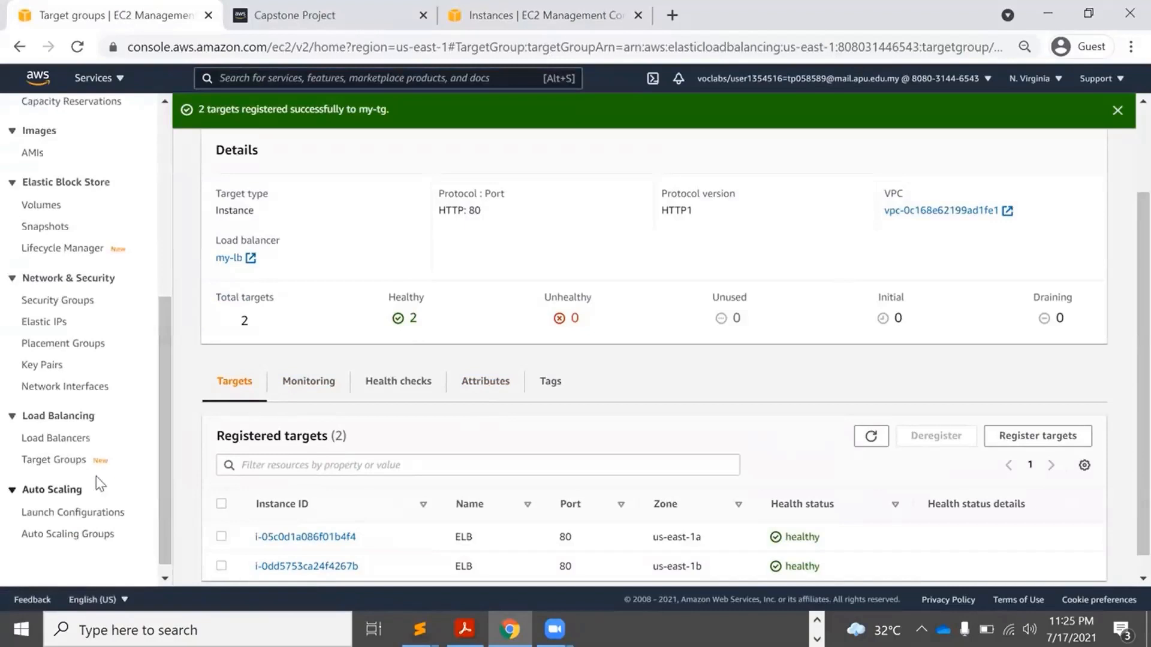
left_click(48, 439)
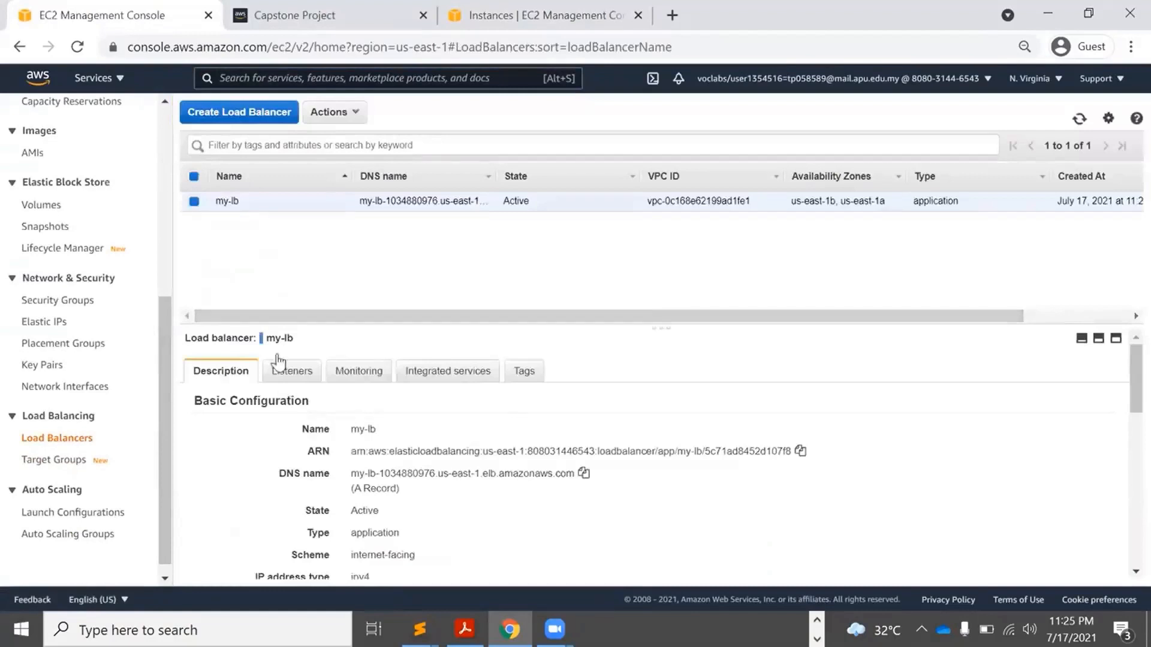
Copy my-lb's DNS name and open a new blank browser tab.
left_click(583, 474)
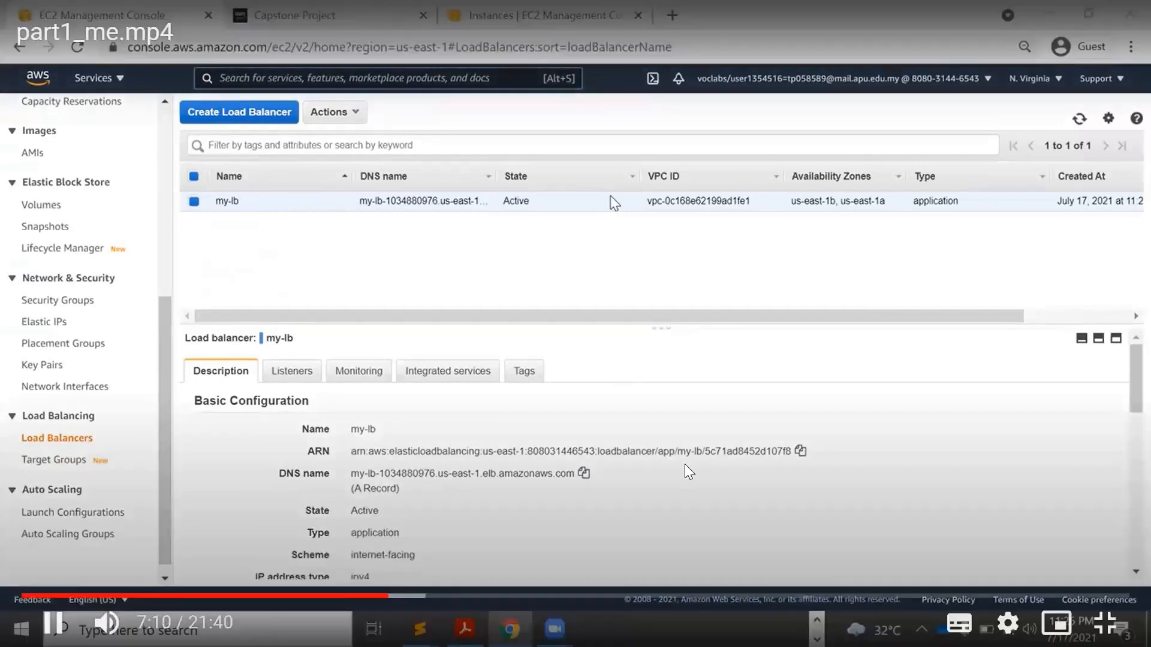
left_click(671, 15)
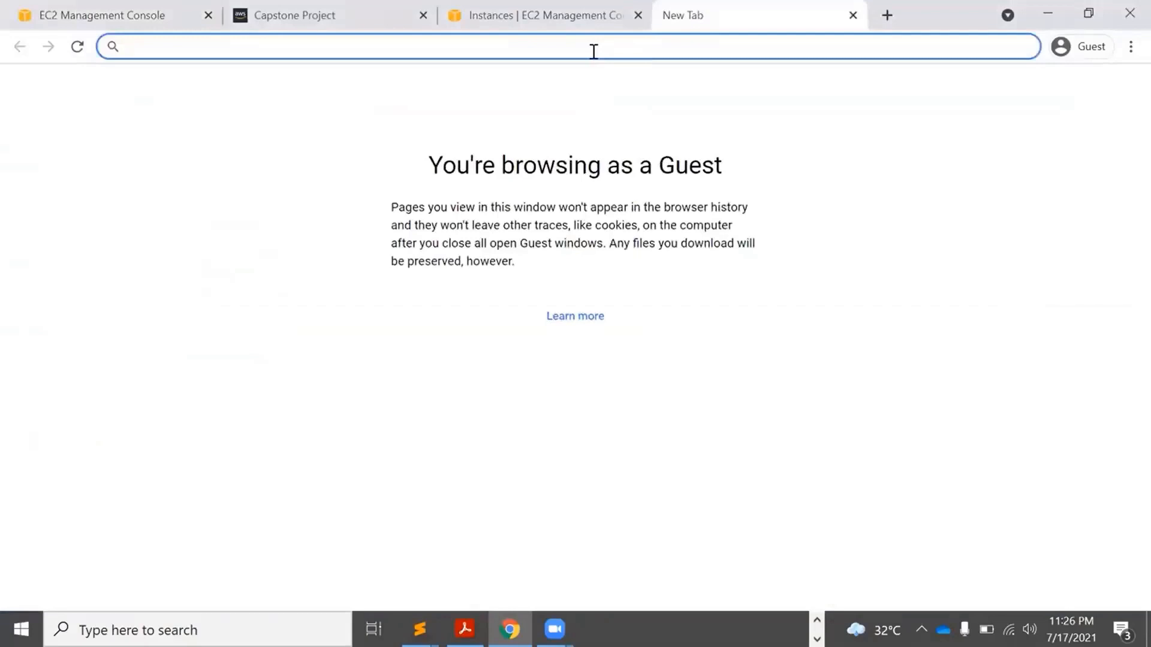
Load my-lb's DNS name in the browser and run the GDP query on the Country Data Query Page.
key("ctrl+v")
key("Return")
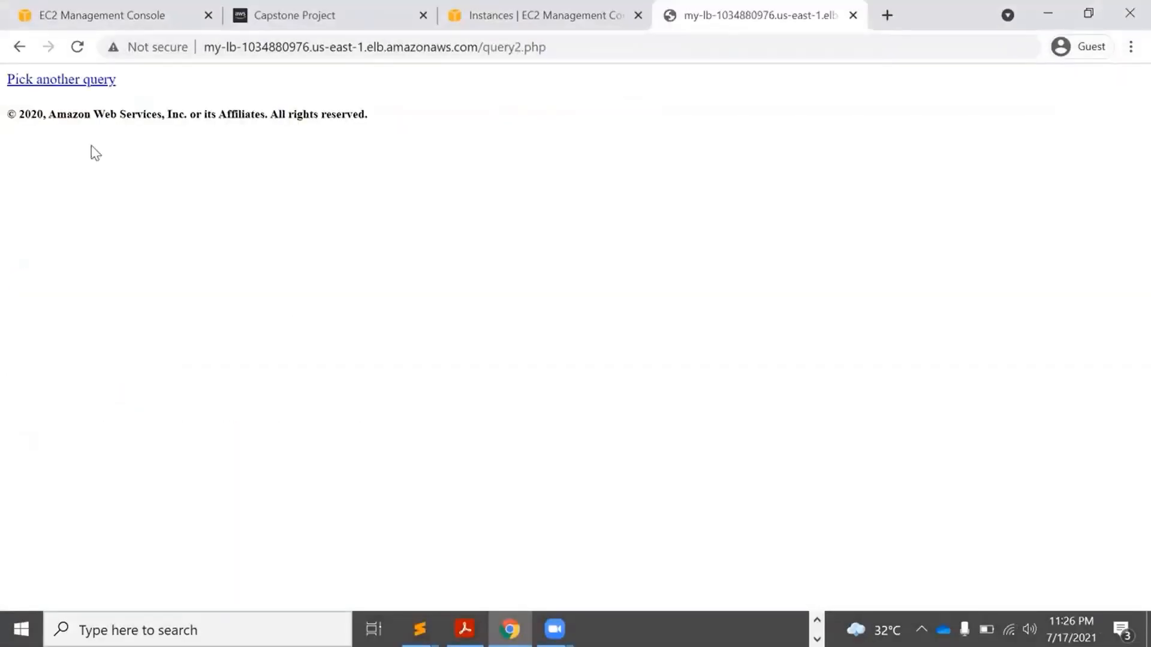
left_click(31, 80)
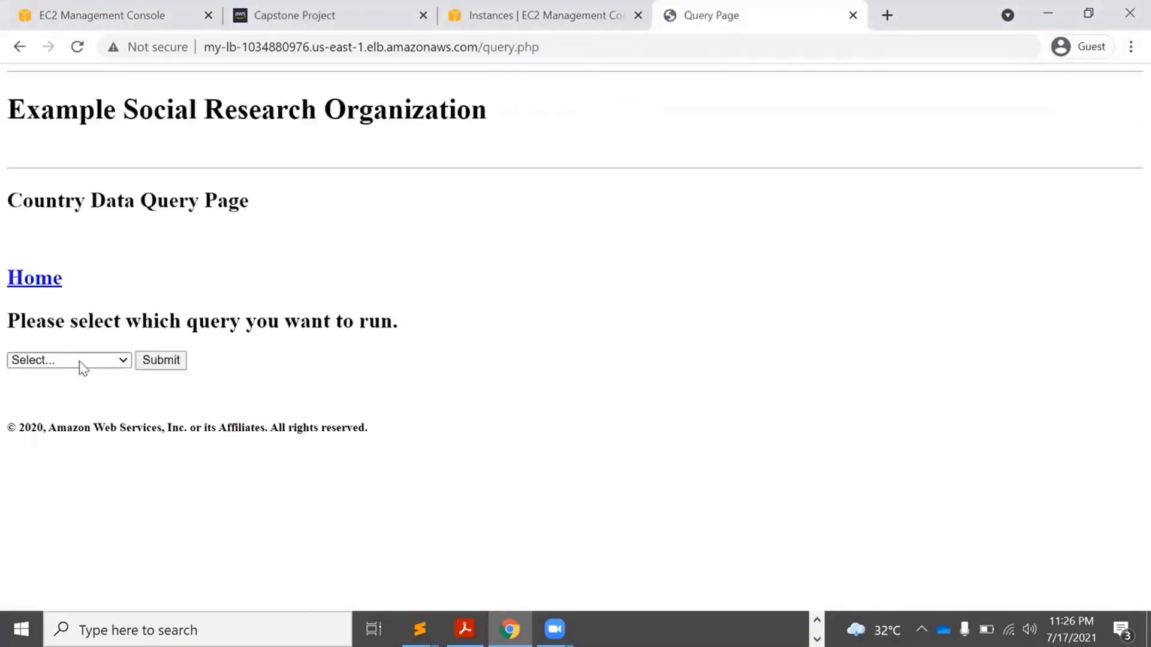
mouse_move(703, 452)
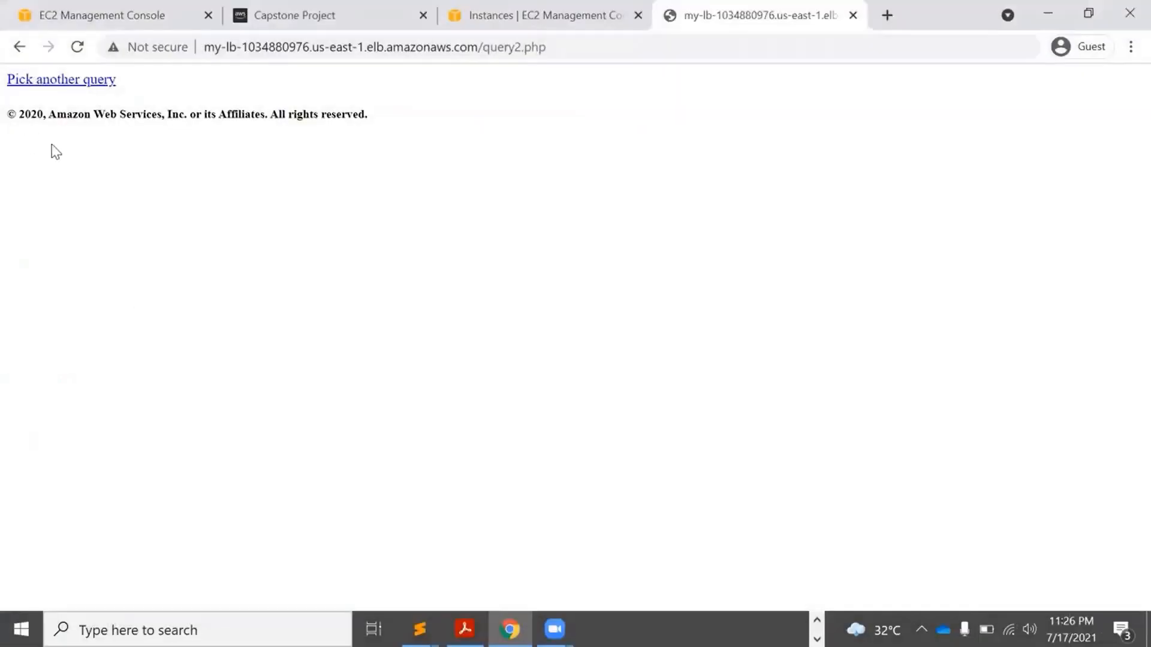
left_click(27, 83)
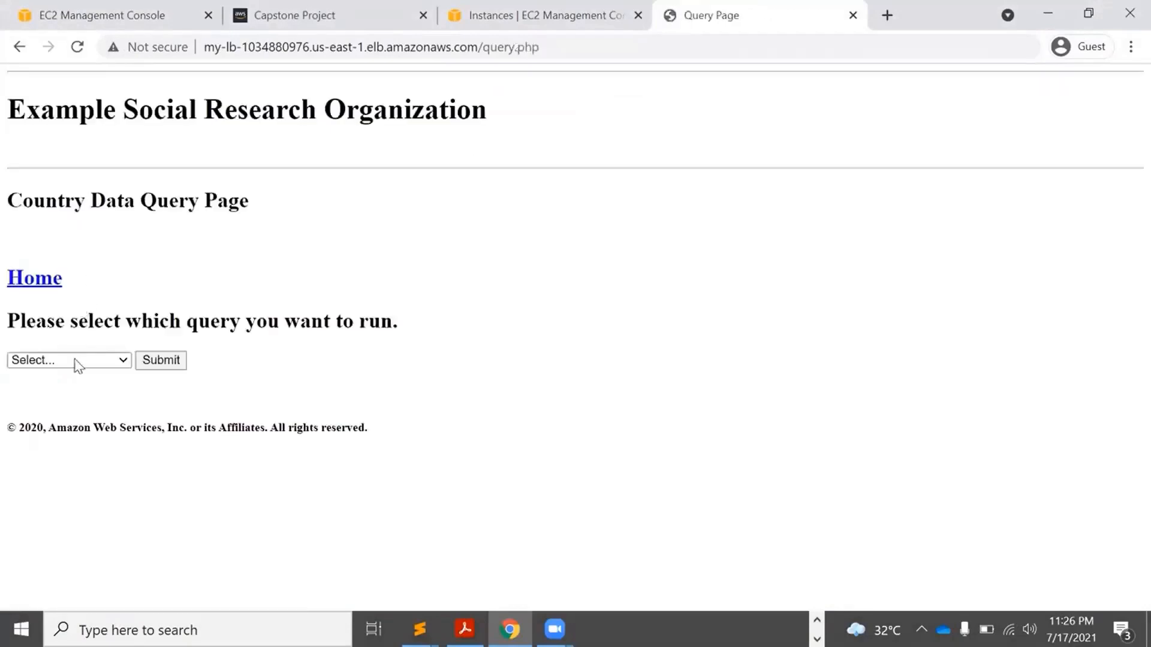
left_click(74, 361)
left_click(73, 442)
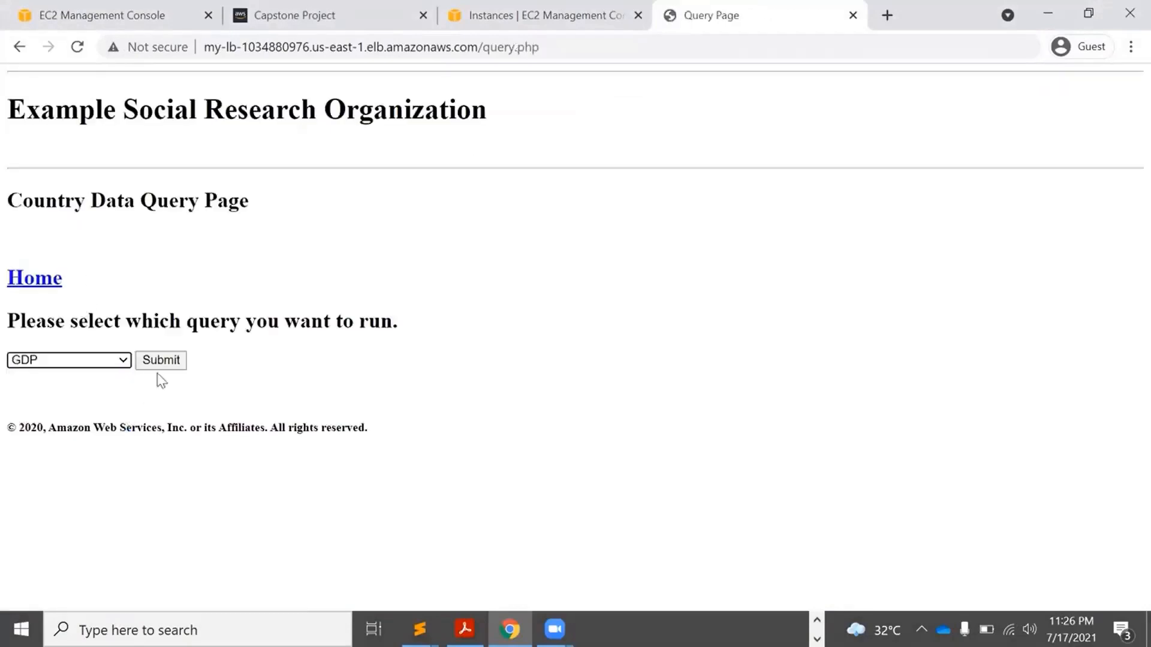
left_click(170, 358)
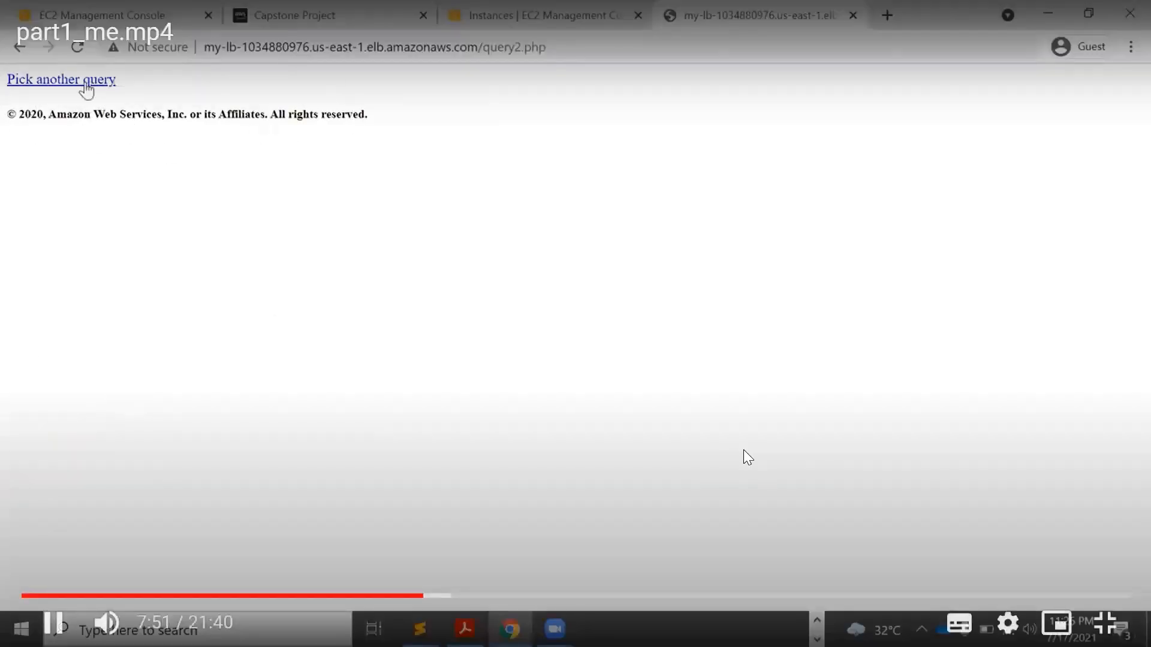
left_click(62, 80)
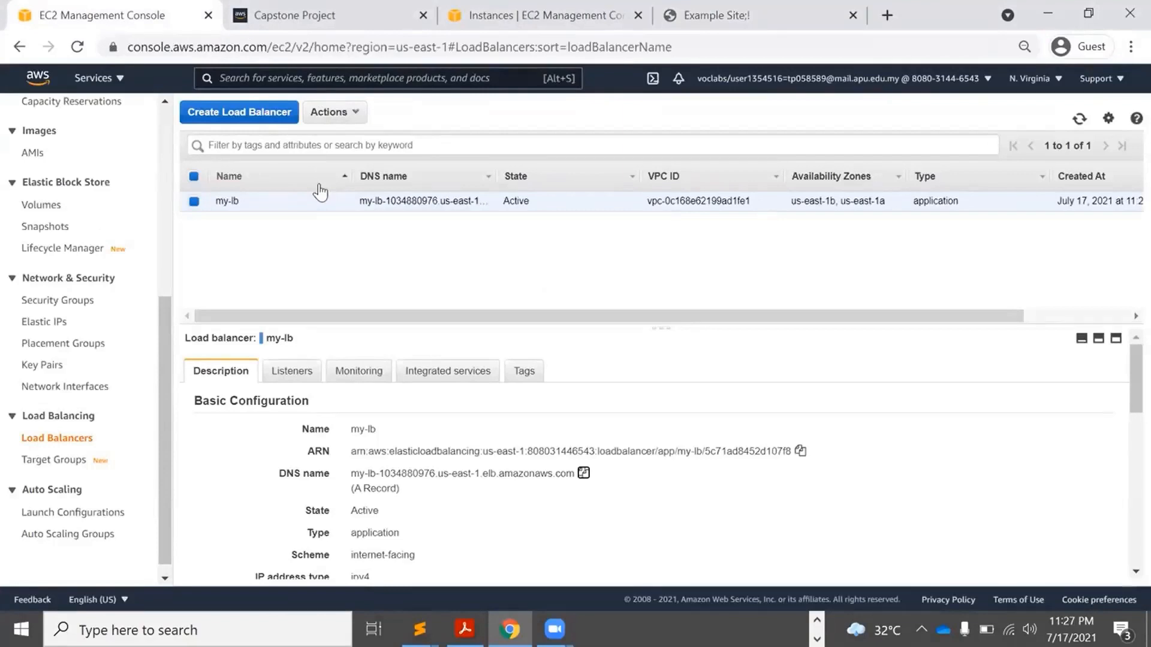
Open RDS and delete capstone-subnet-group from the DB subnet groups list.
left_click(297, 78)
type("rds")
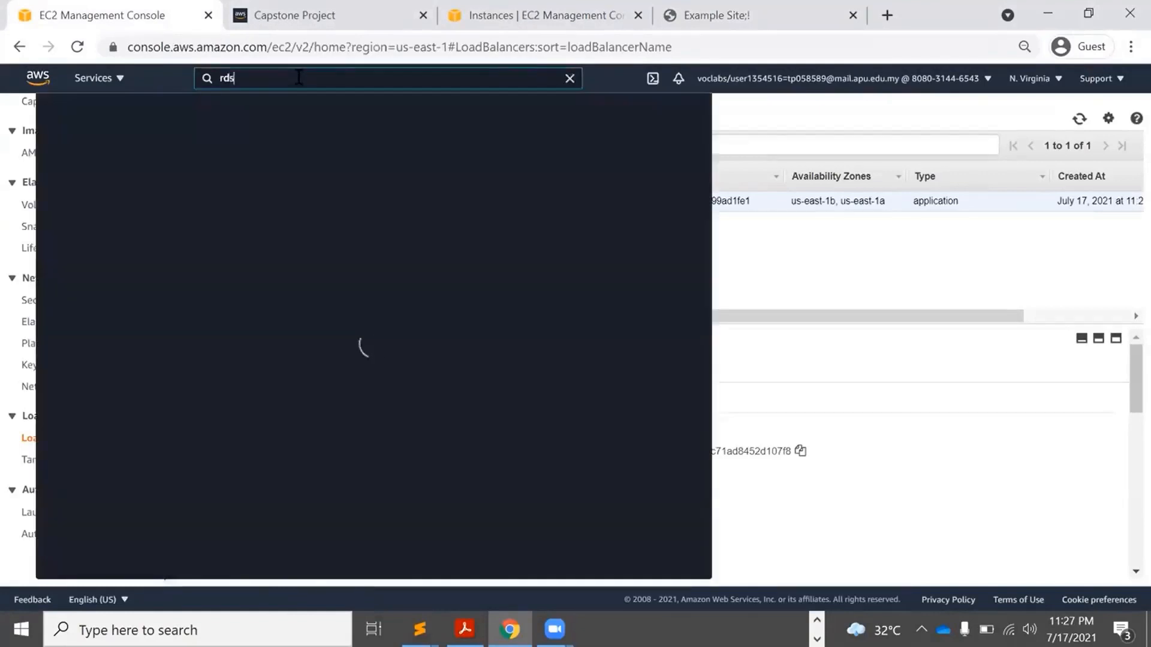
left_click(269, 191)
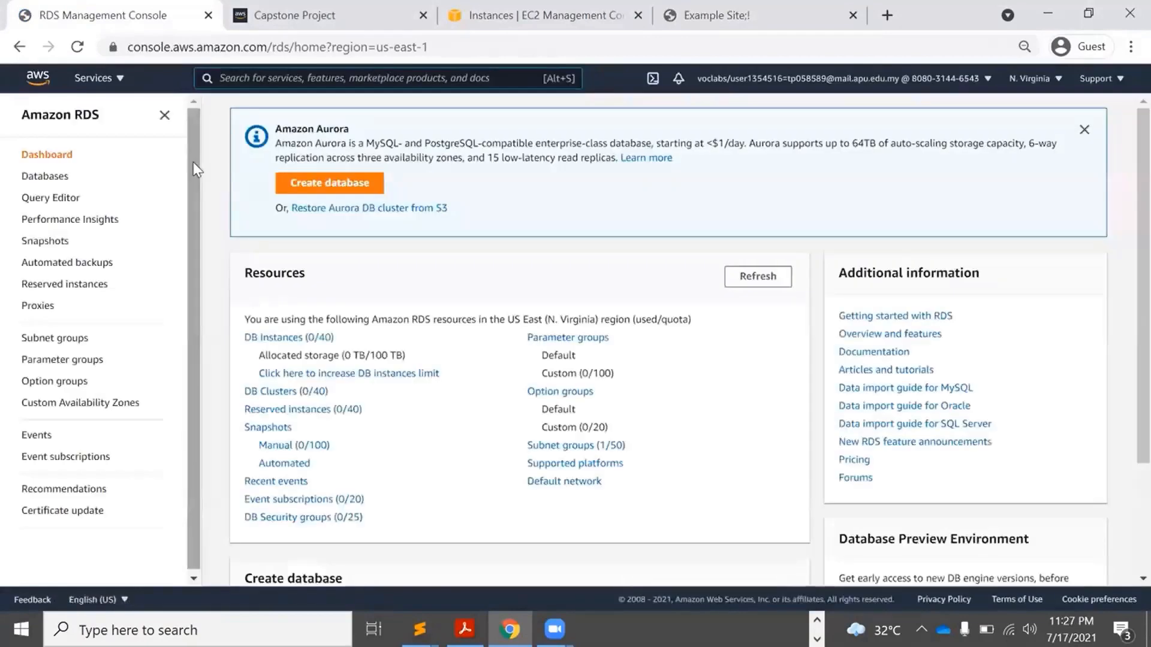
left_click(53, 340)
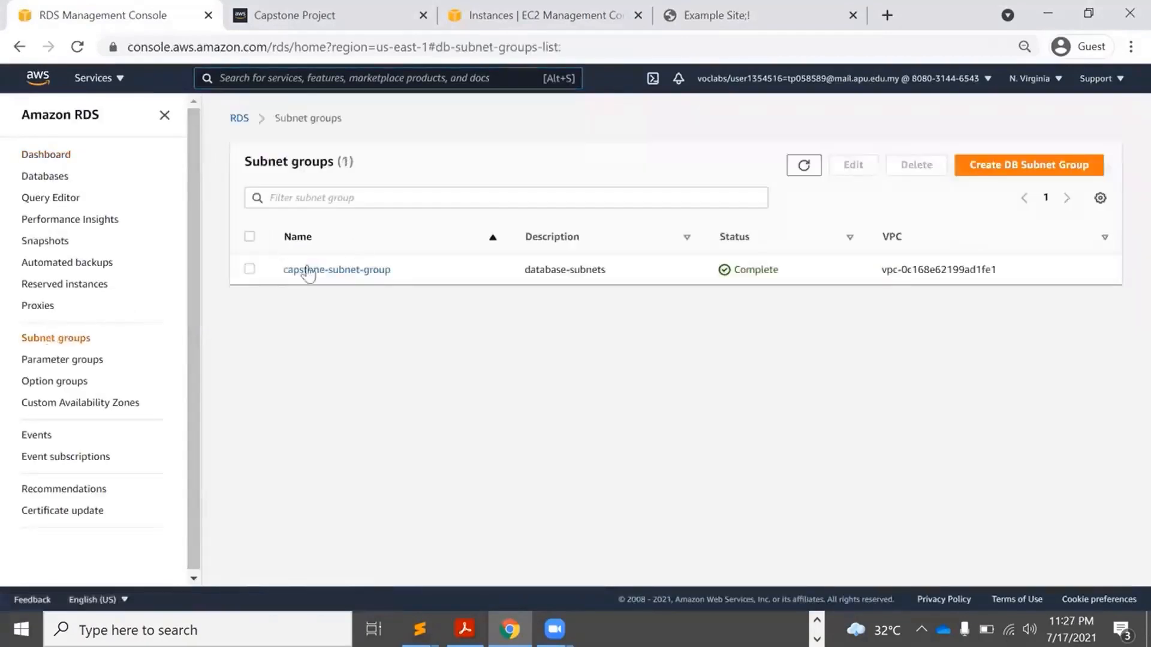
left_click(249, 269)
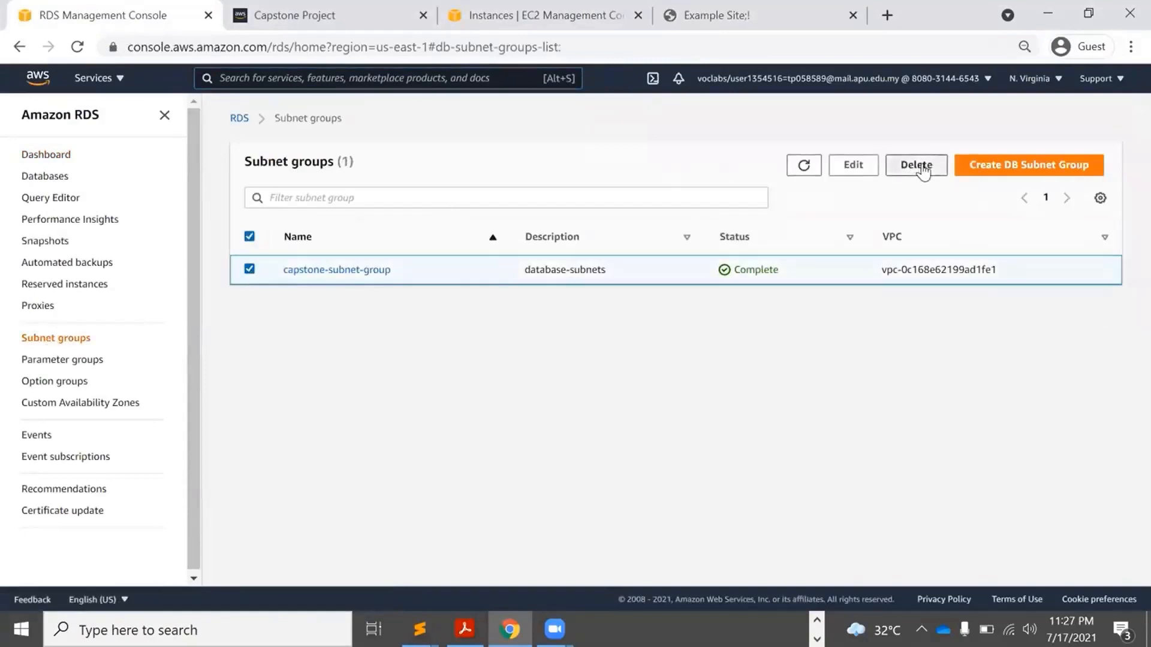
left_click(918, 167)
left_click(753, 394)
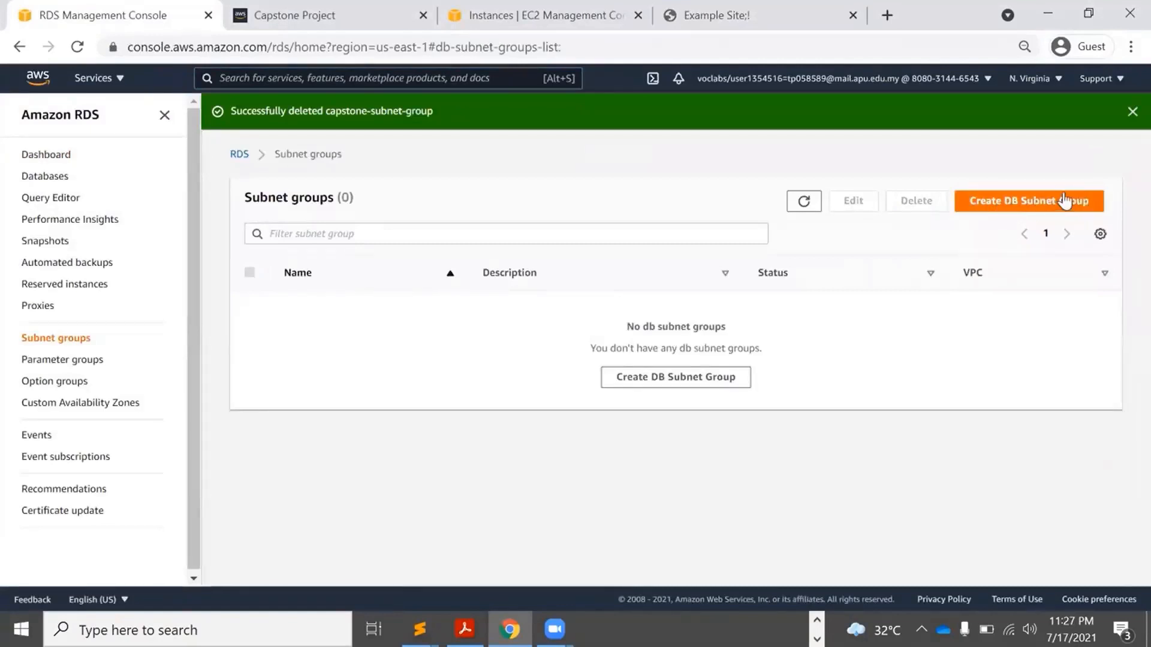
left_click(1020, 201)
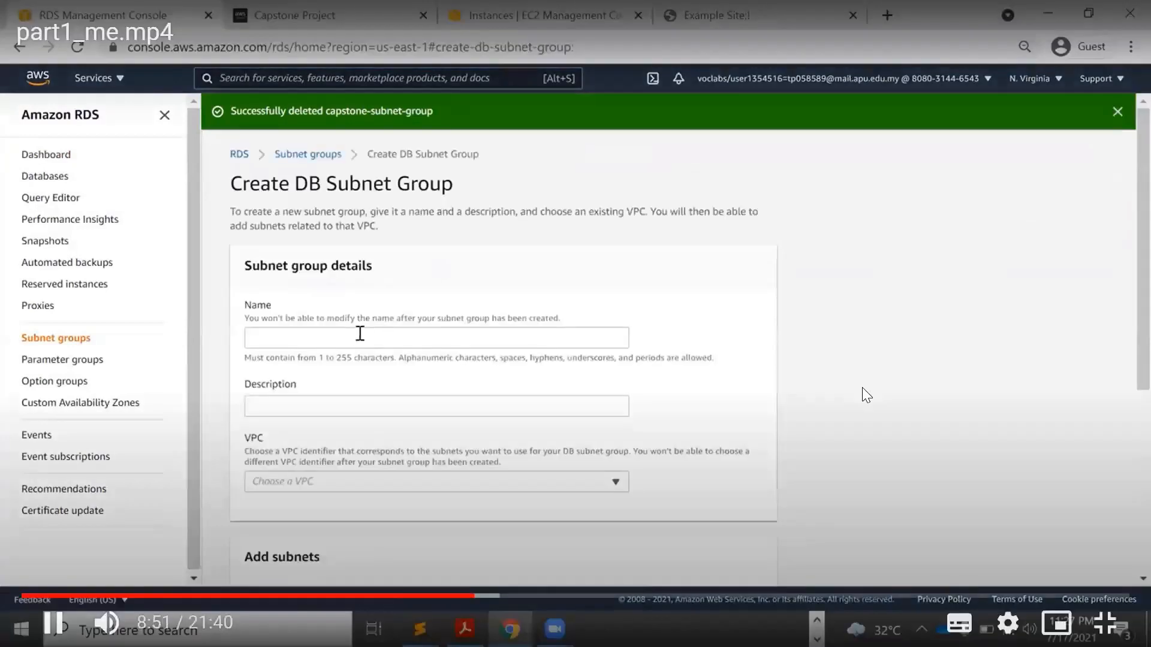
Name the new DB subnet group capstone-subnet-group, fixing the typo.
left_click(355, 337)
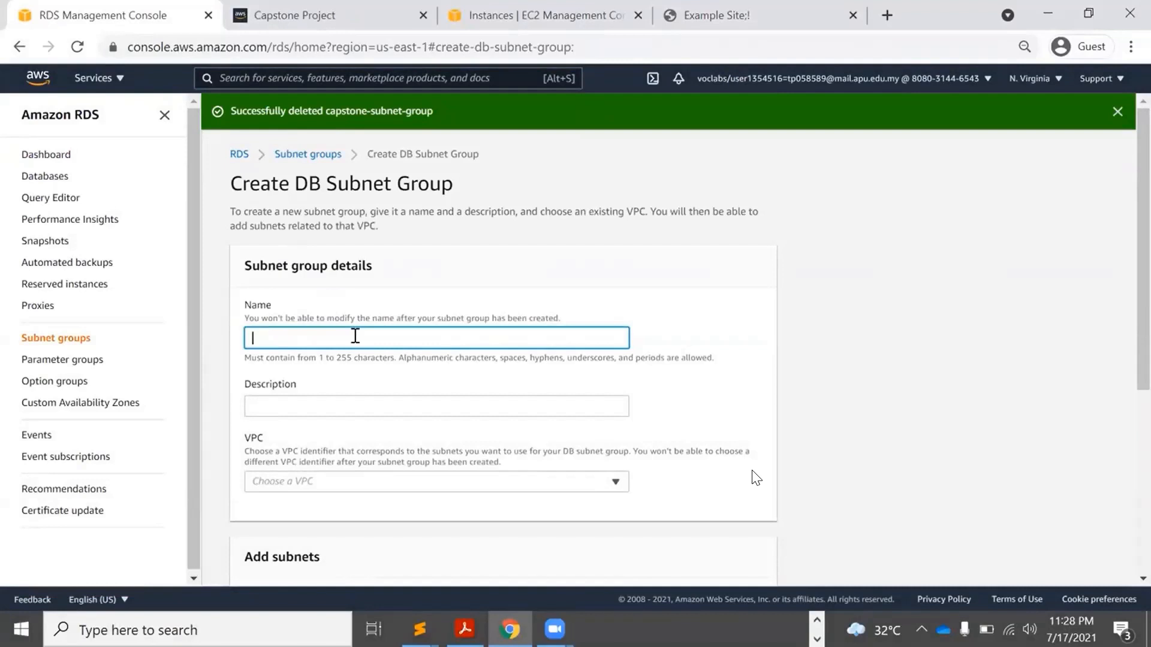
type("capstone-subnet-roup")
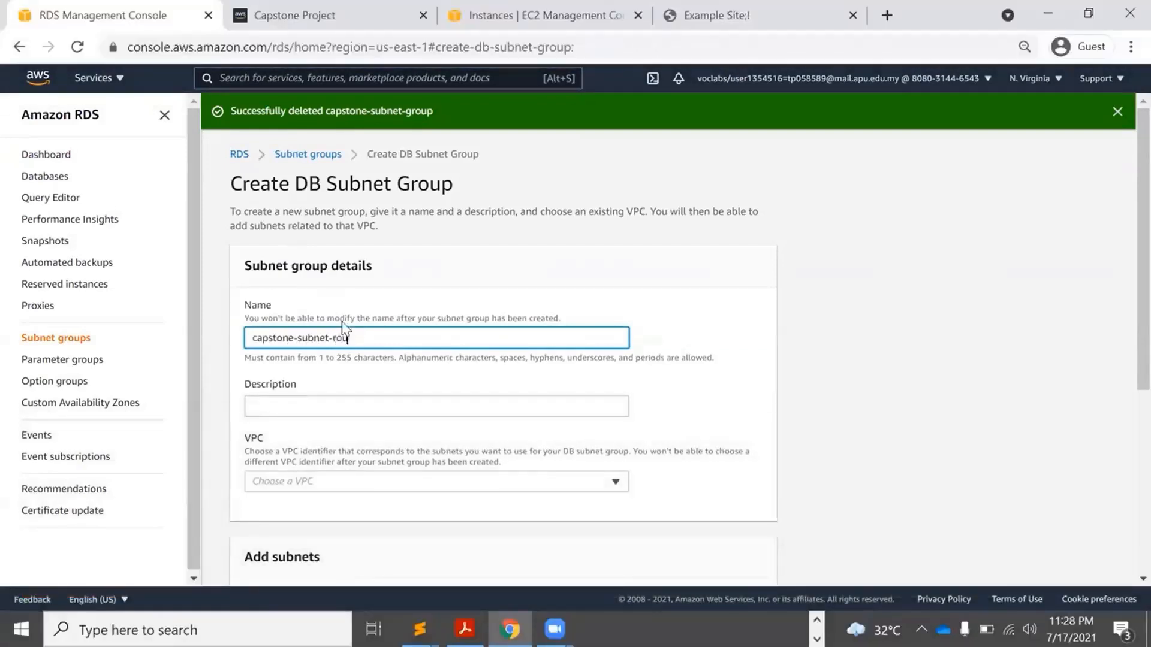
left_click(332, 338)
type("g")
Choose Example VPC and add availability zones us-east-1a and us-east-1b.
left_click(322, 481)
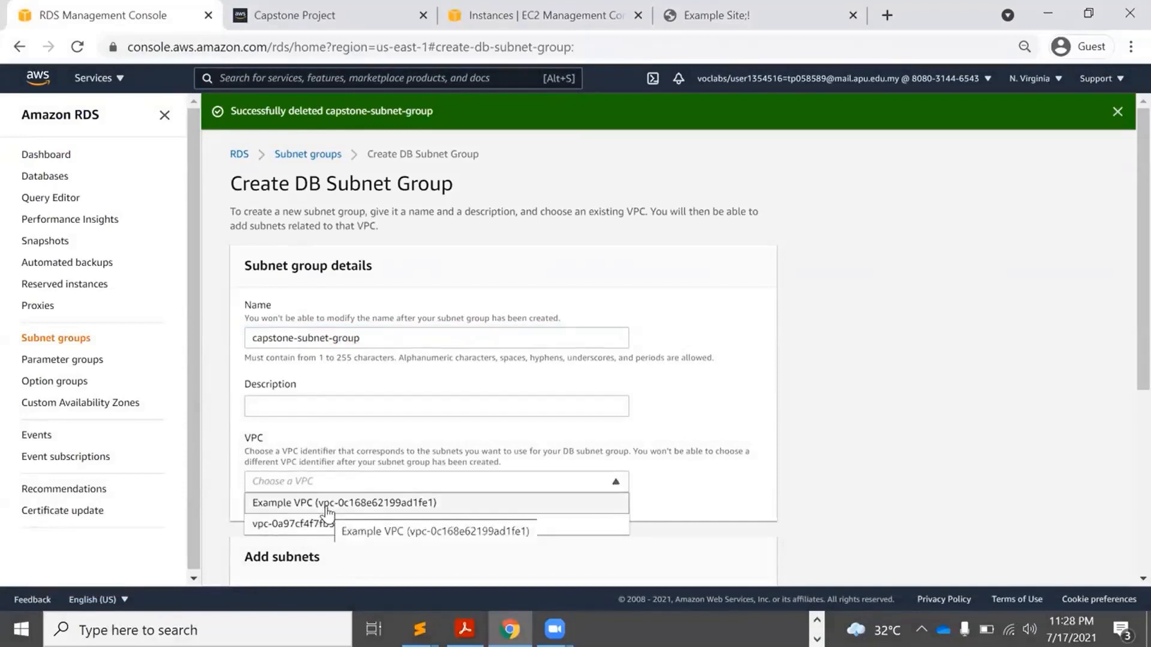
left_click(327, 507)
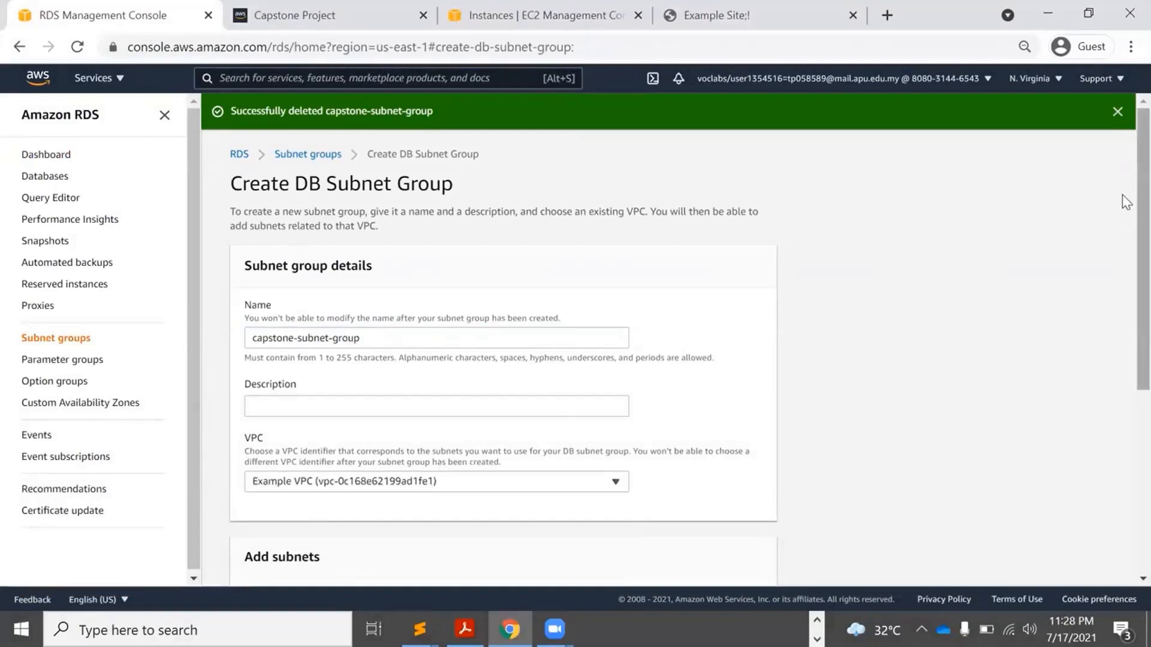
scroll(1123, 238, "down", 5)
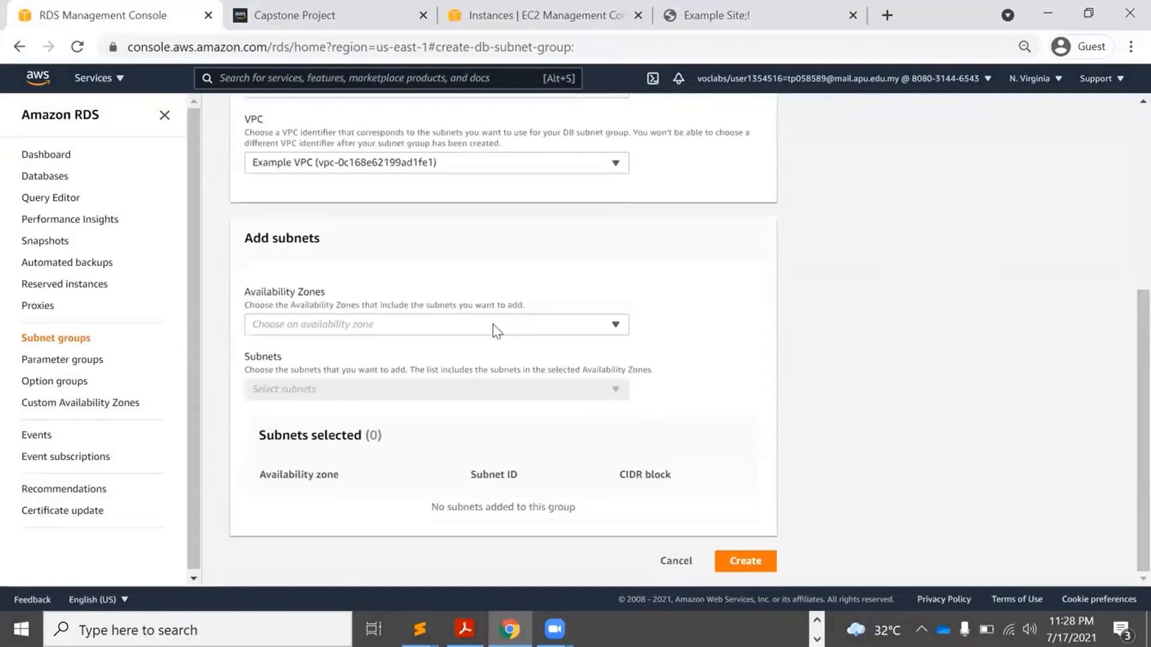
left_click(490, 329)
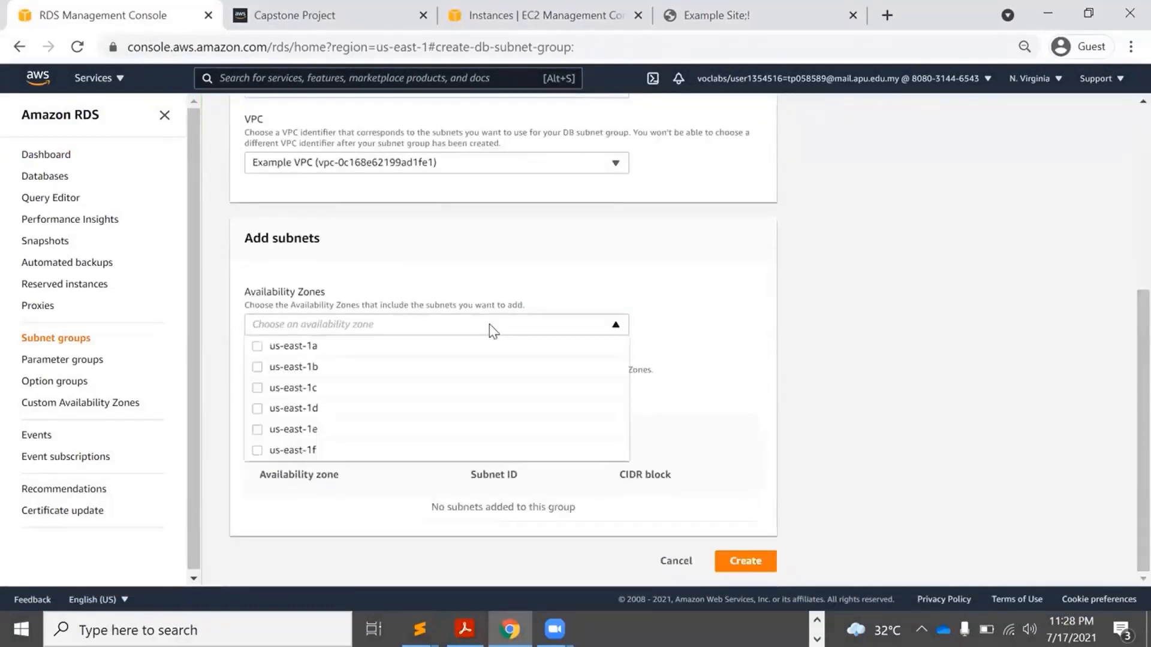
left_click(303, 347)
left_click(300, 367)
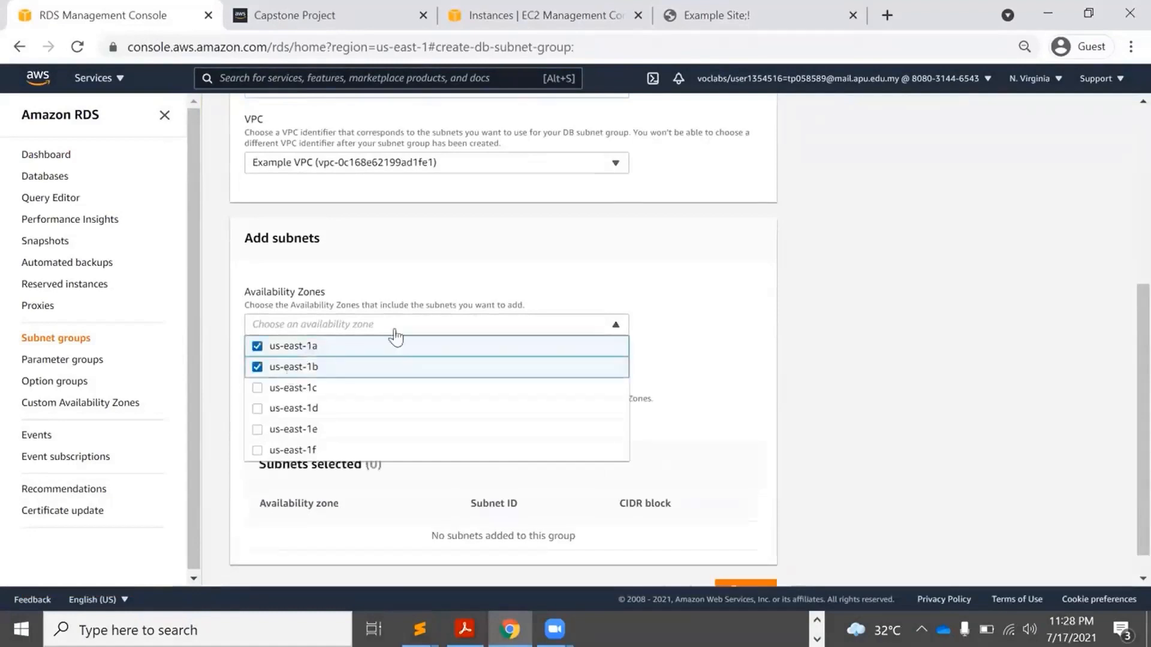
left_click(537, 283)
scroll(1122, 312, "down", 1)
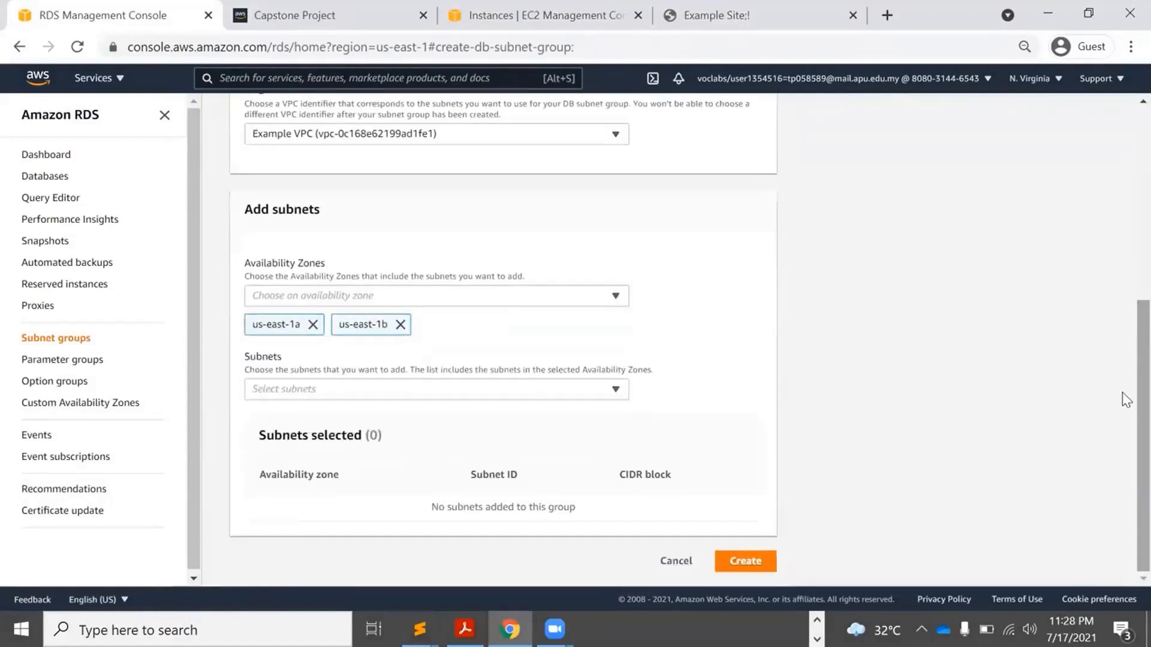
left_click(536, 389)
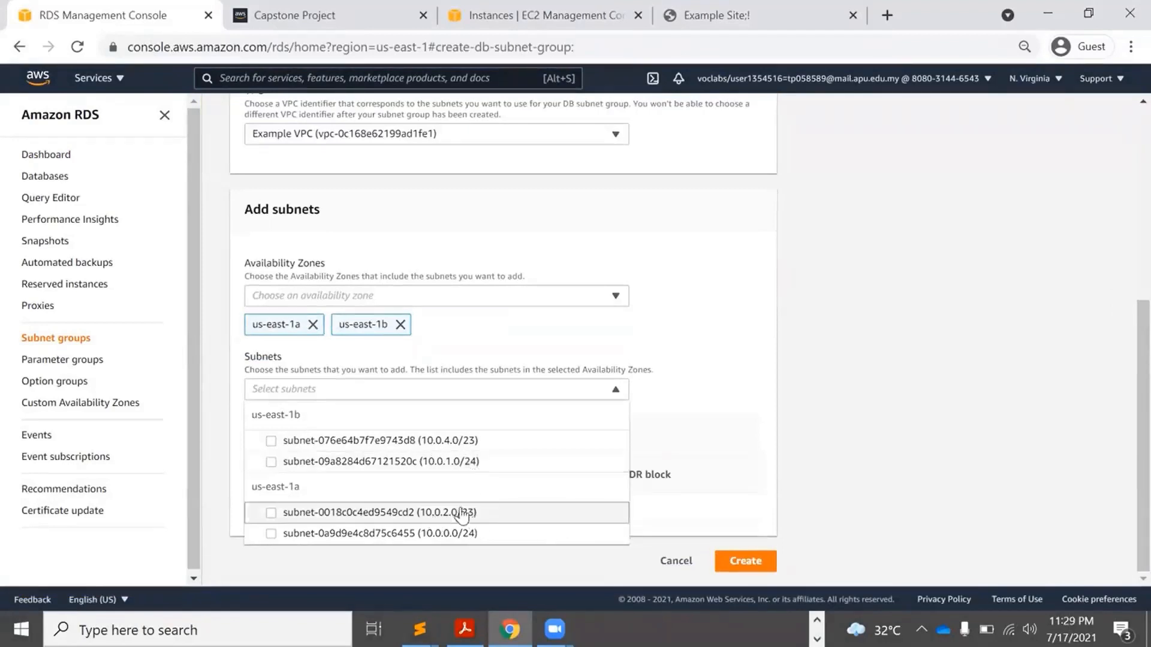
Select subnets 10.0.2.0/23 and 10.0.4.0/23 and attempt to create the subnet group.
left_click(312, 513)
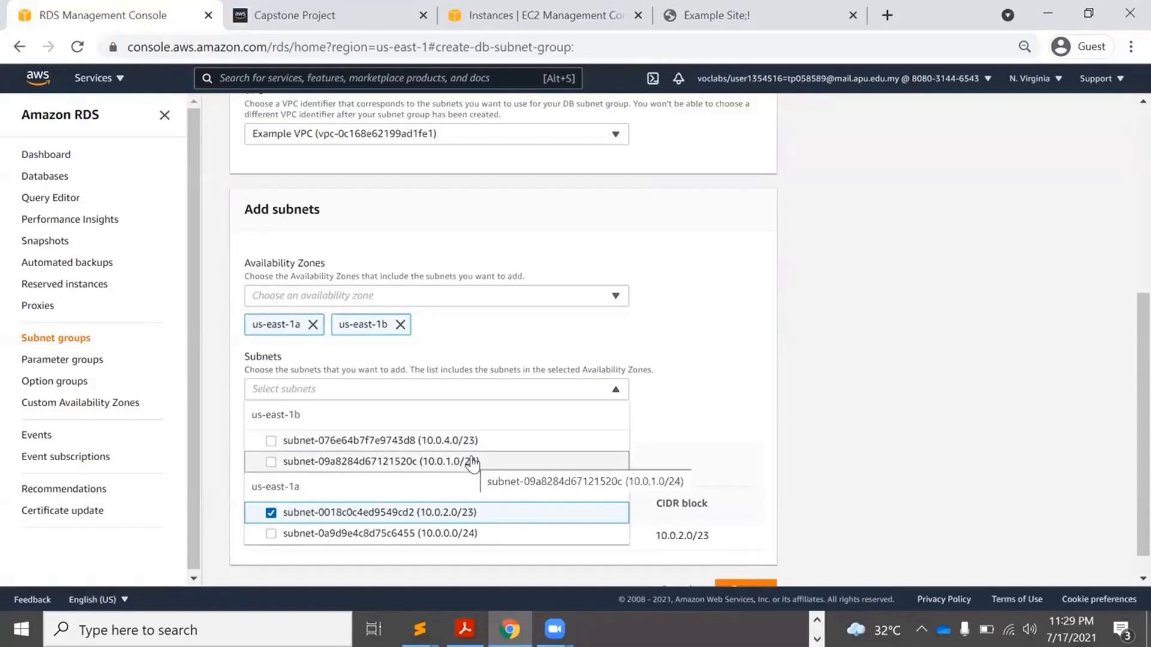
left_click(442, 441)
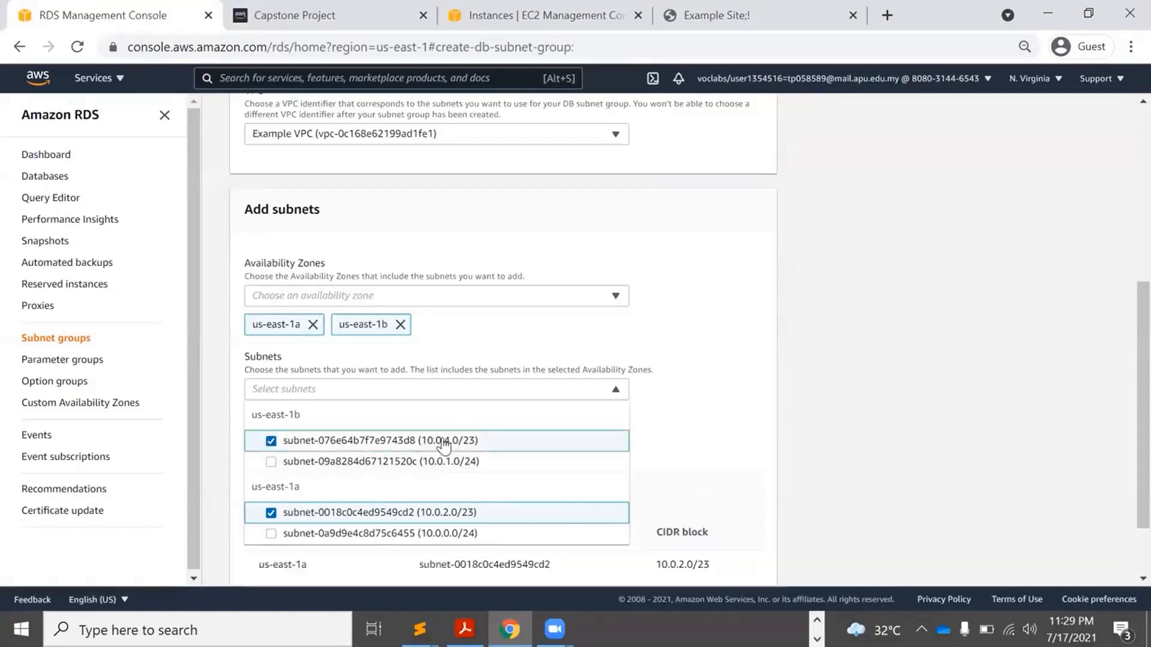
left_click(740, 413)
scroll(1126, 441, "down", 1)
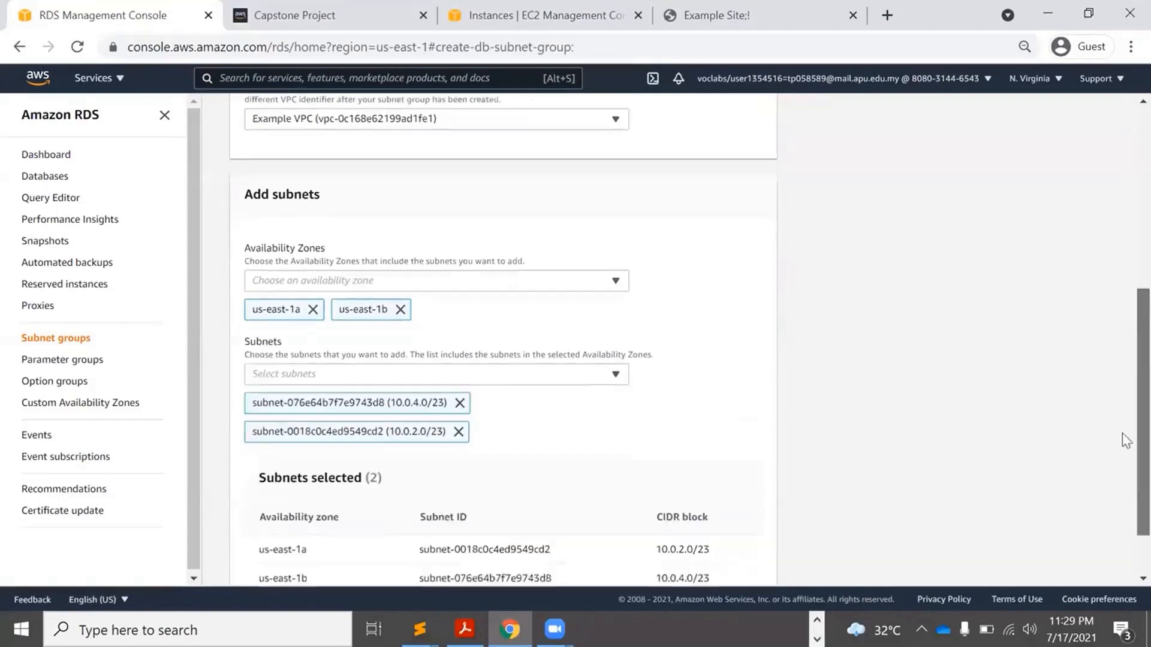
scroll(1126, 440, "down", 1)
left_click_drag(720, 513, 467, 478)
left_click(763, 561)
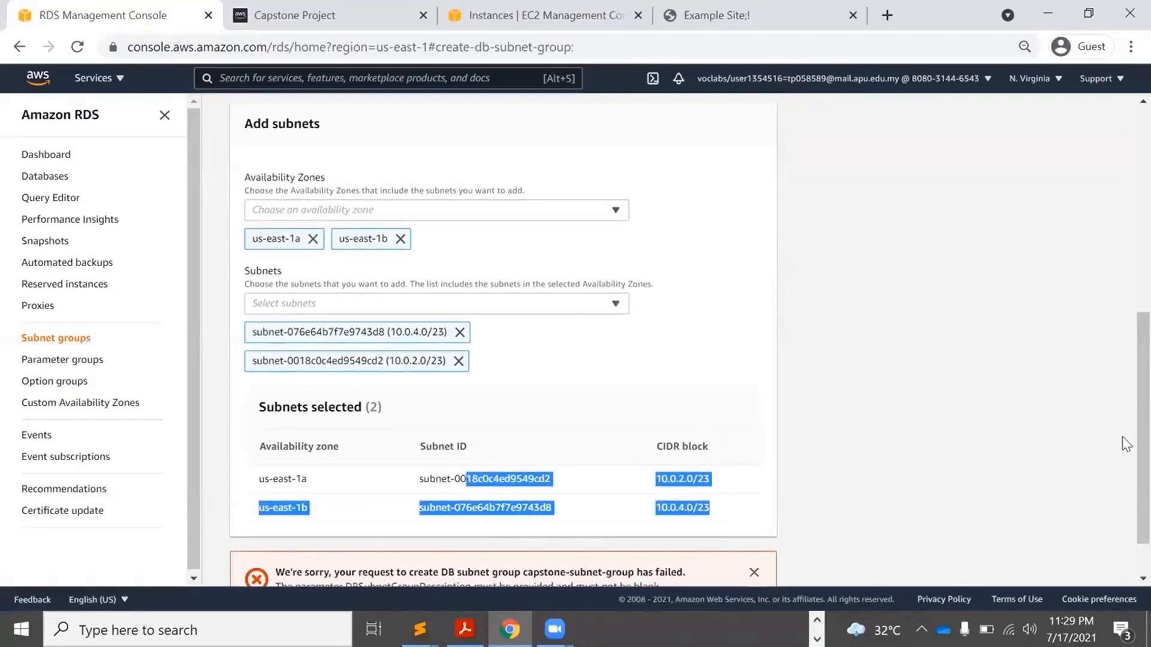
After the error banner, enter capstone-subnet-group as the description.
scroll(1123, 473, "down", 1)
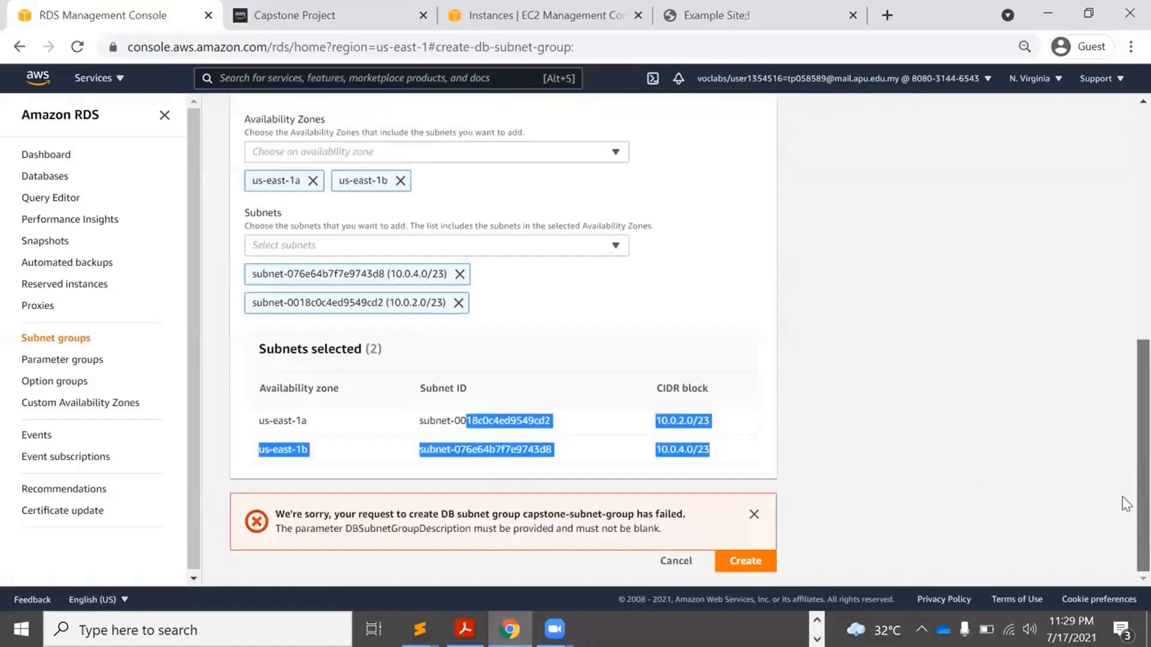
scroll(1123, 502, "up", 3)
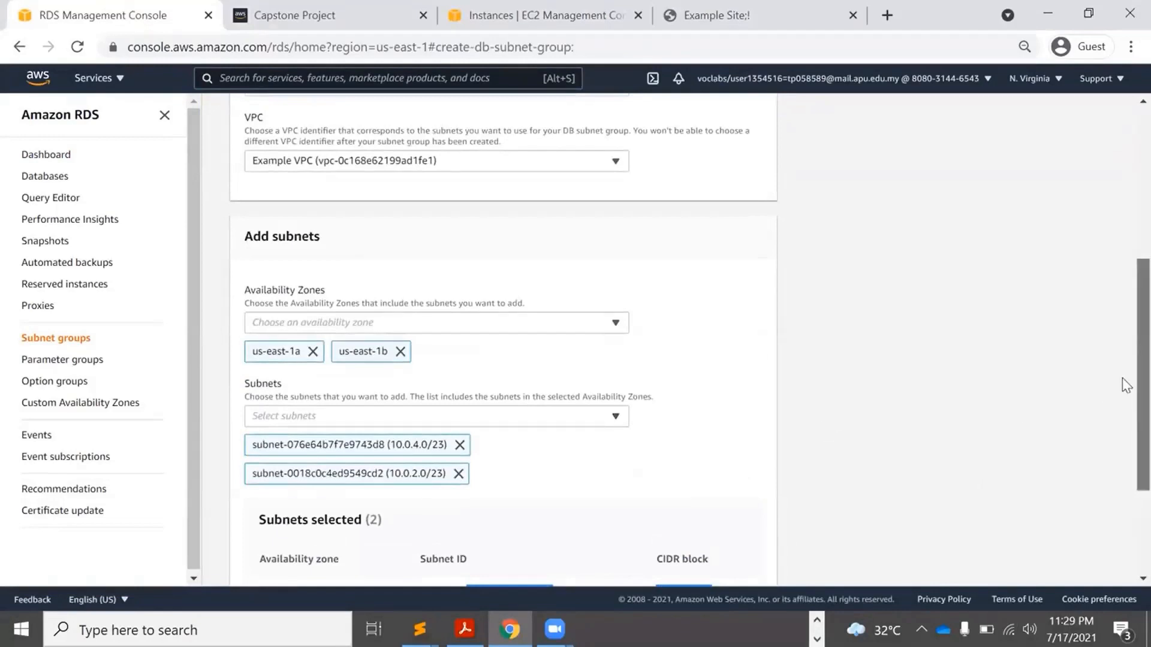
scroll(1123, 390, "down", 3)
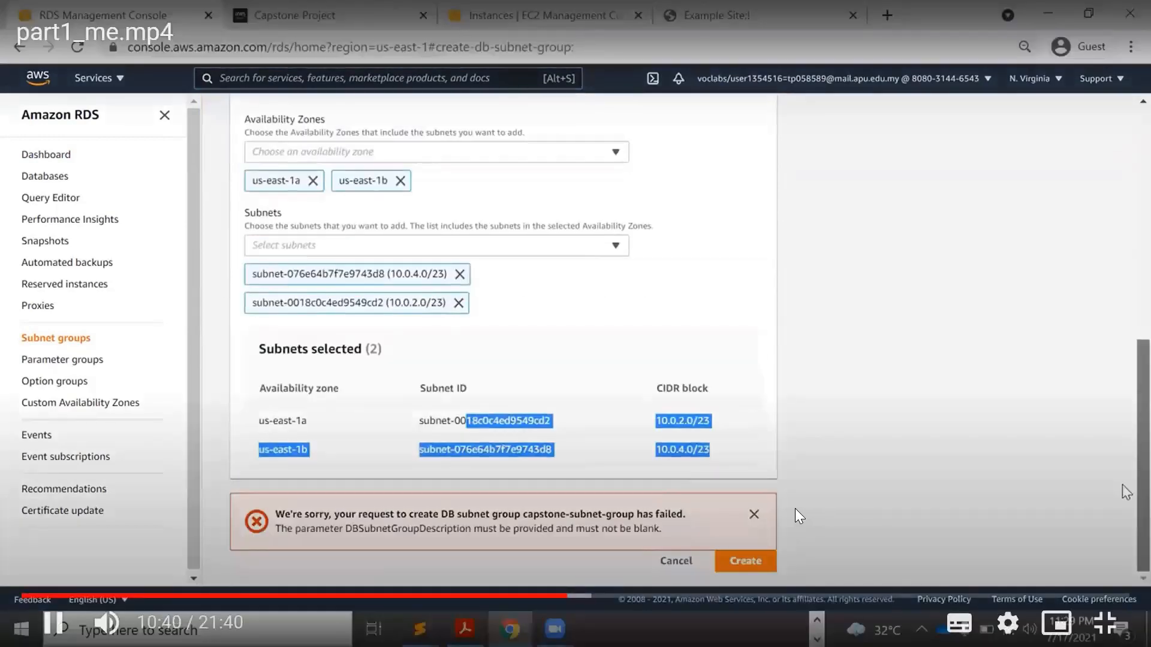
left_click_drag(1126, 492, 1126, 273)
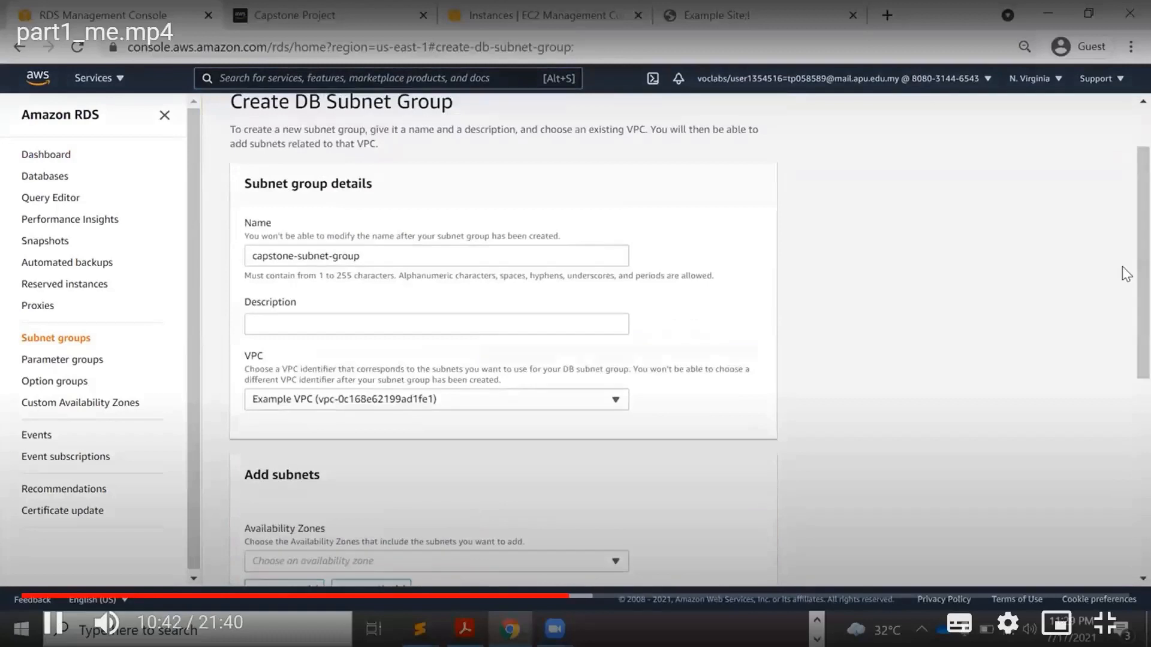
left_click(325, 327)
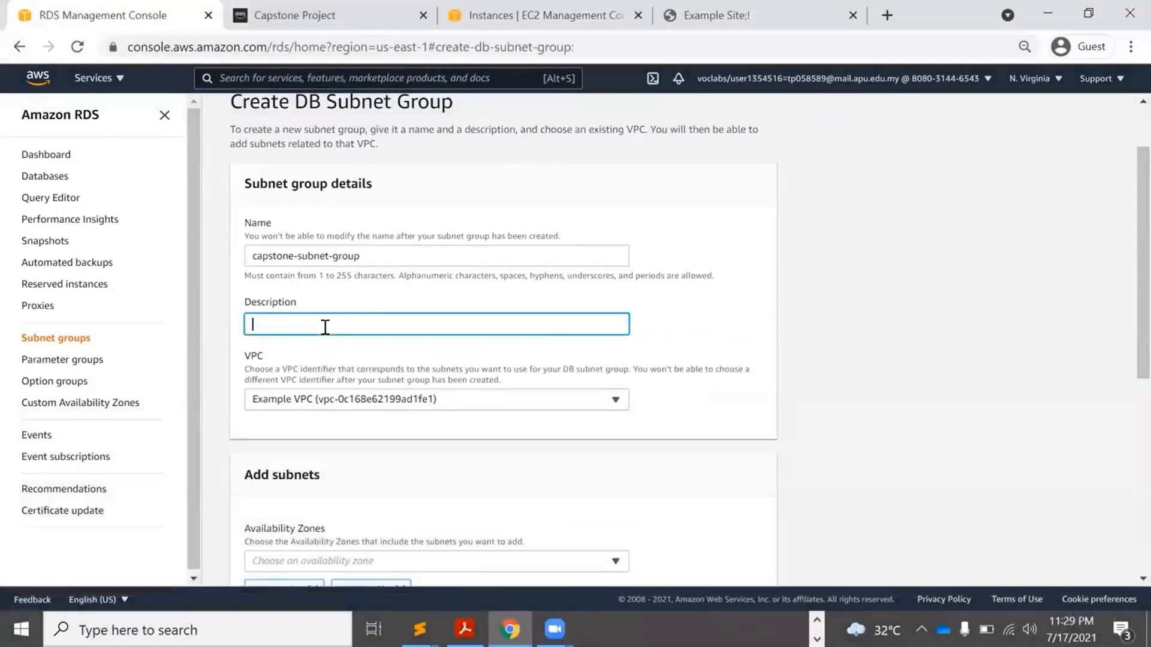
type("capsto")
type("group")
left_click(763, 299)
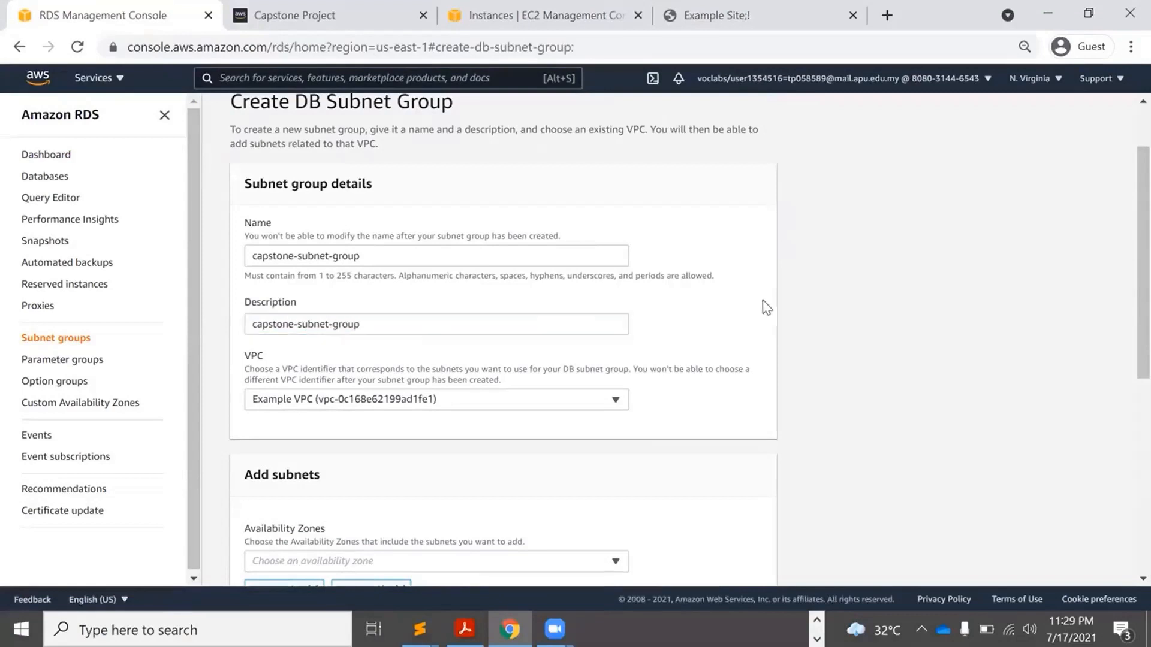
scroll(1126, 226, "down", 6)
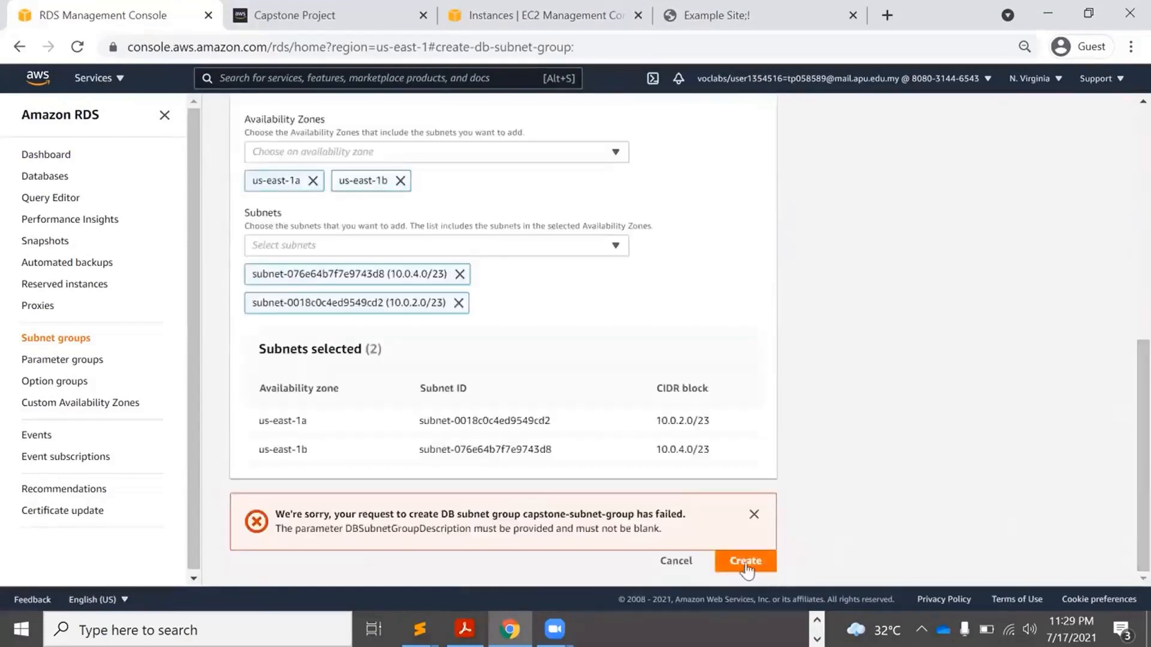
Create the subnet group and start a new database, dismissing the notices.
left_click(743, 563)
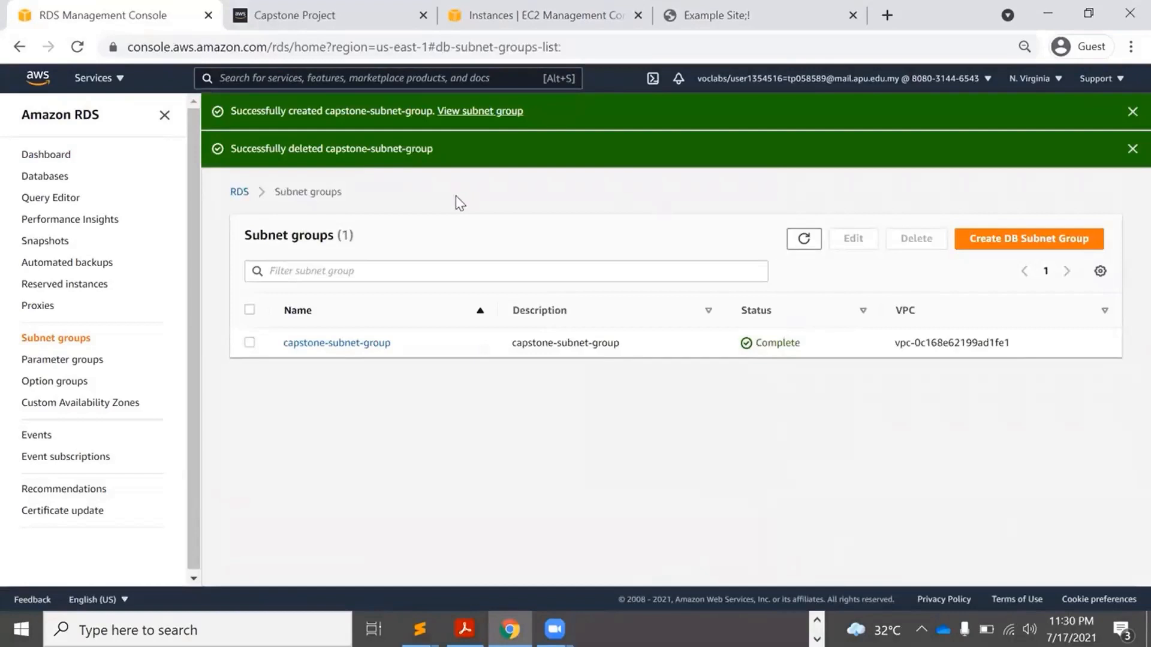
left_click(43, 178)
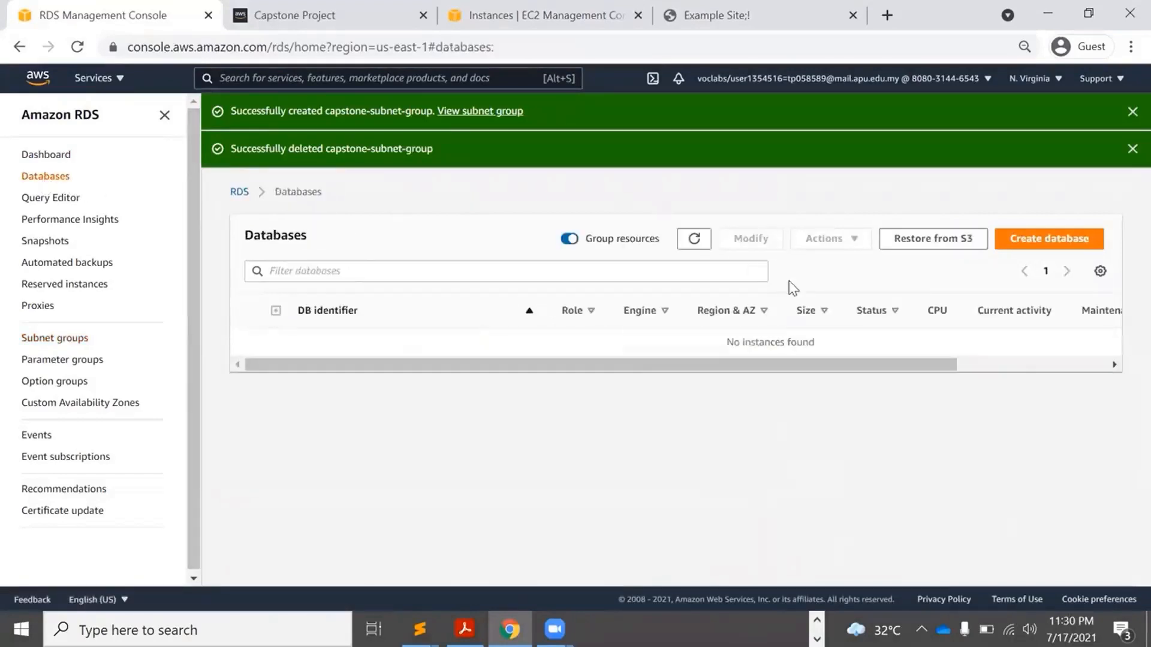
left_click(1046, 243)
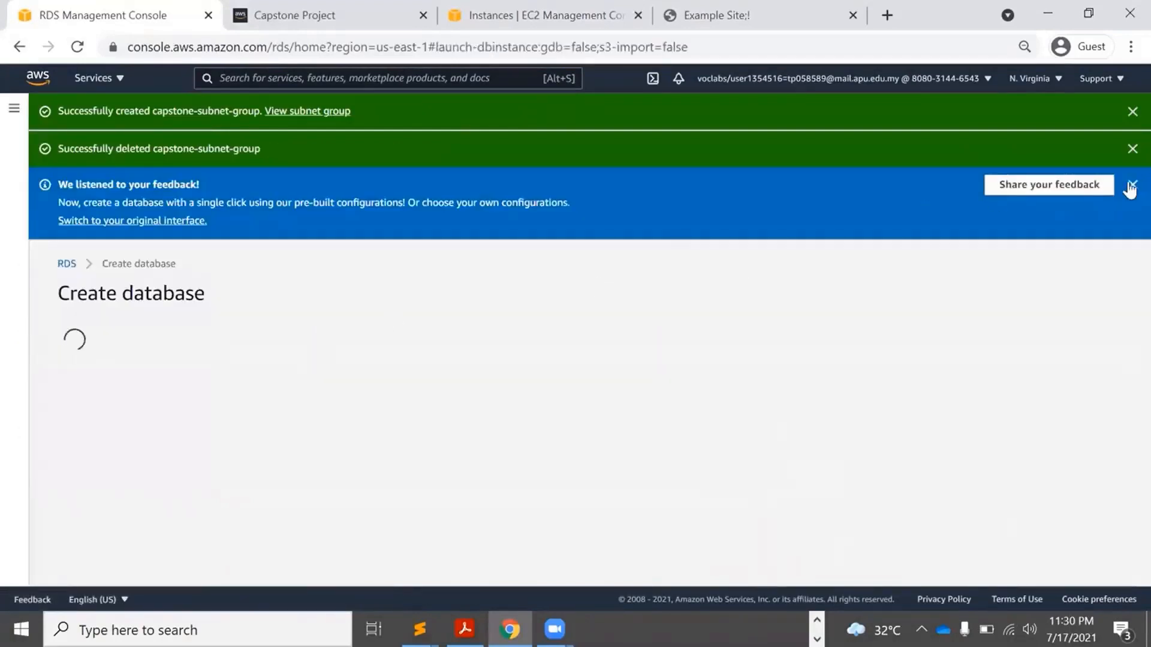
left_click(1119, 149)
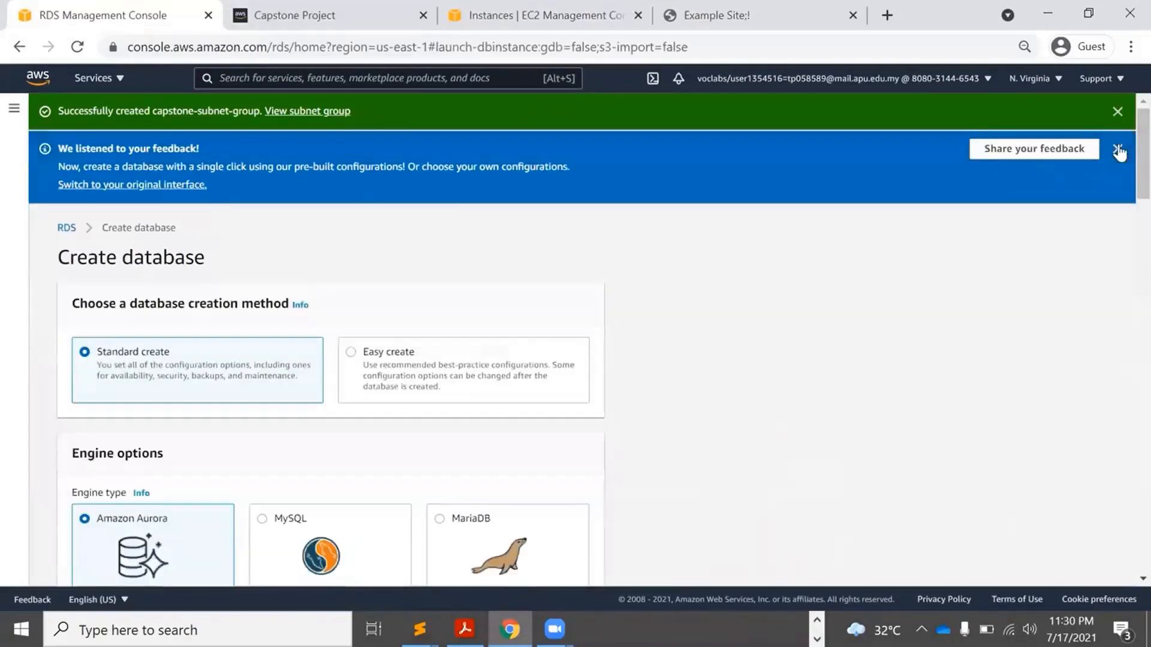
left_click(1117, 113)
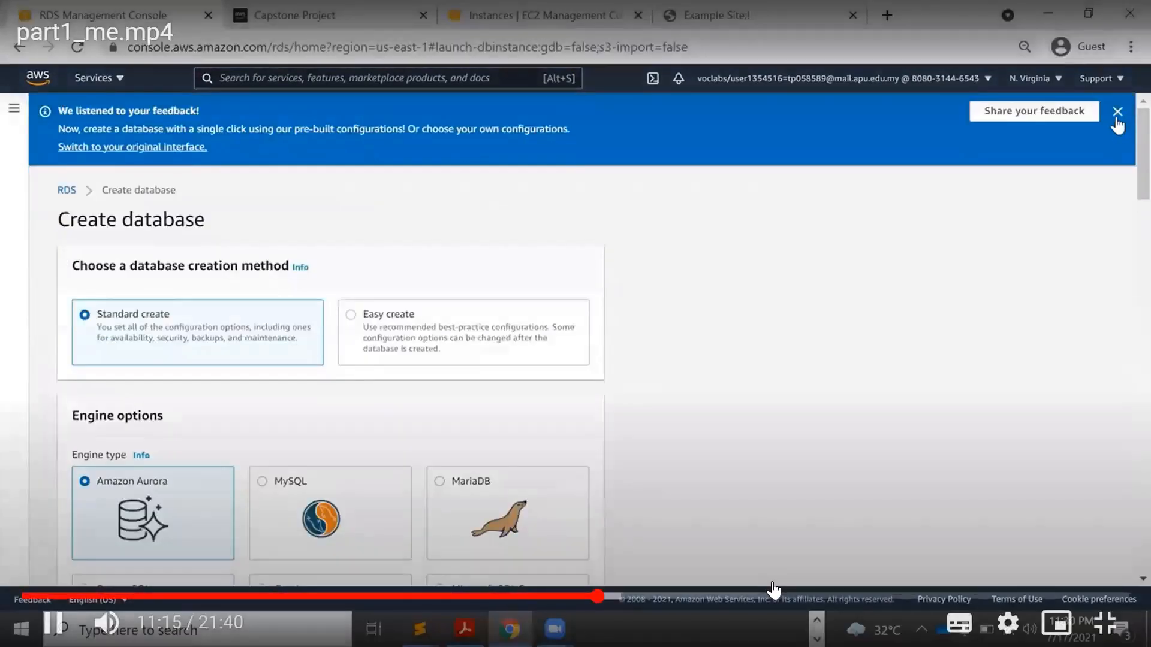
left_click(1117, 116)
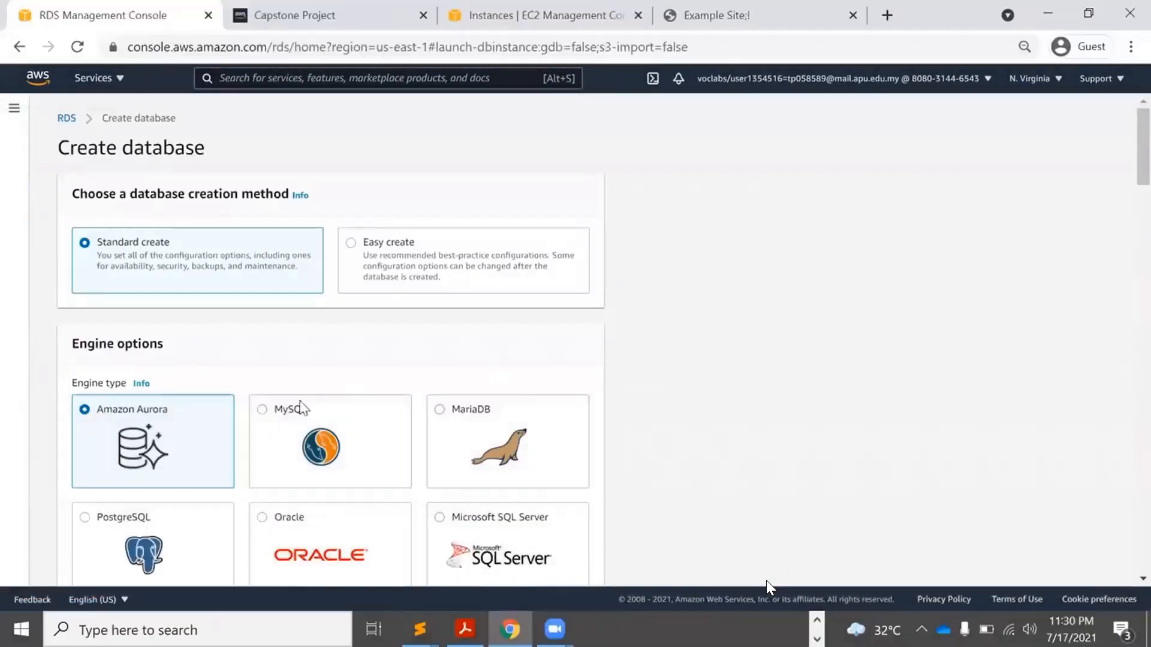
Choose the MySQL engine with a Burstable db.t3.micro instance class.
left_click(302, 408)
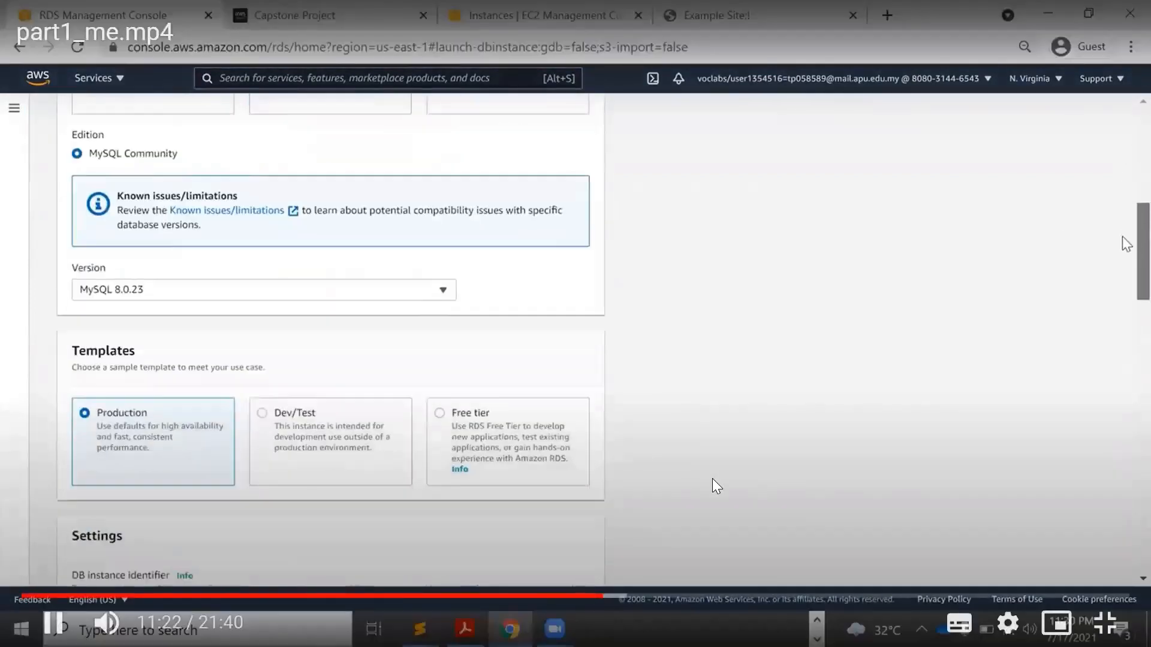
left_click(712, 479)
left_click(712, 479)
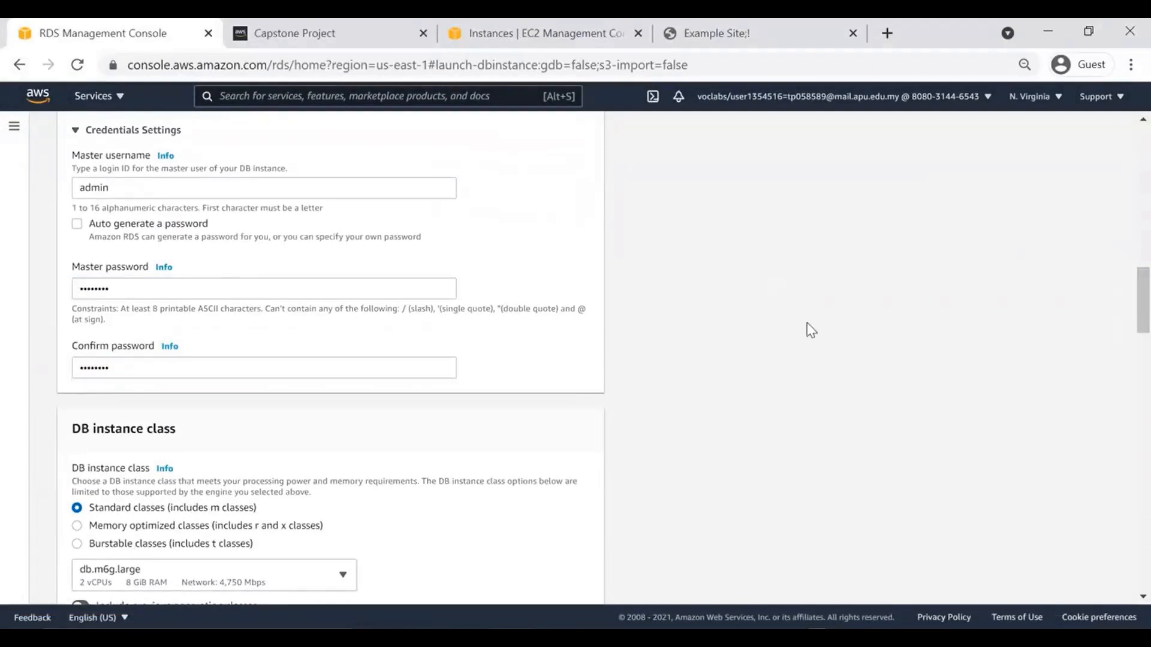
left_click_drag(1123, 303, 1126, 348)
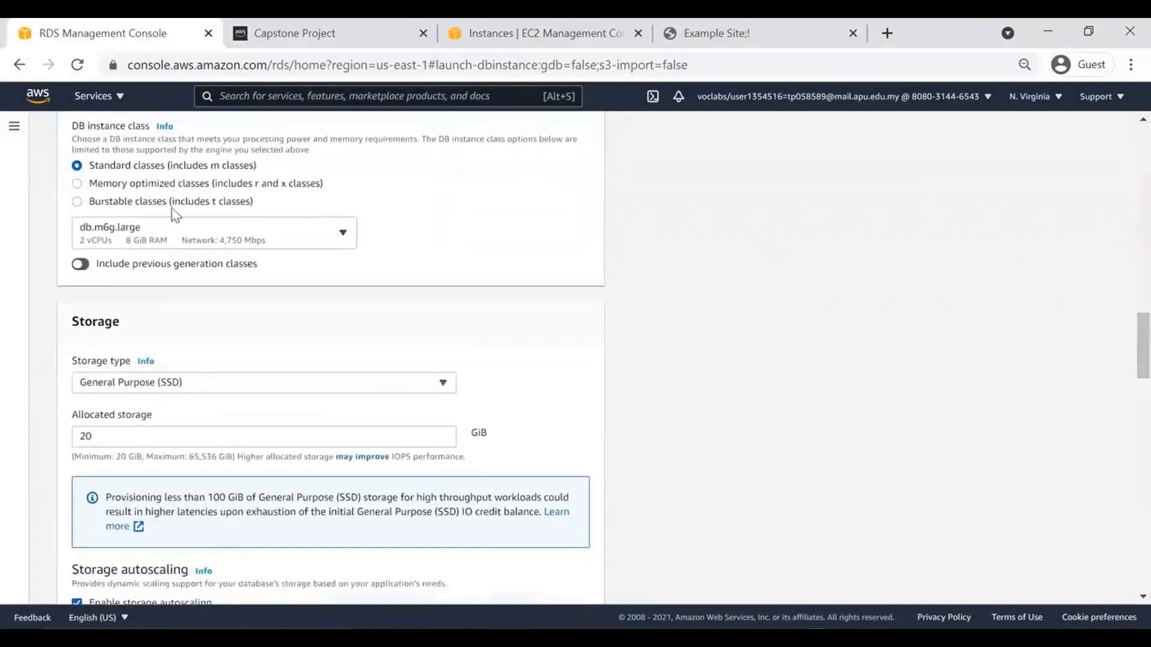
left_click(144, 202)
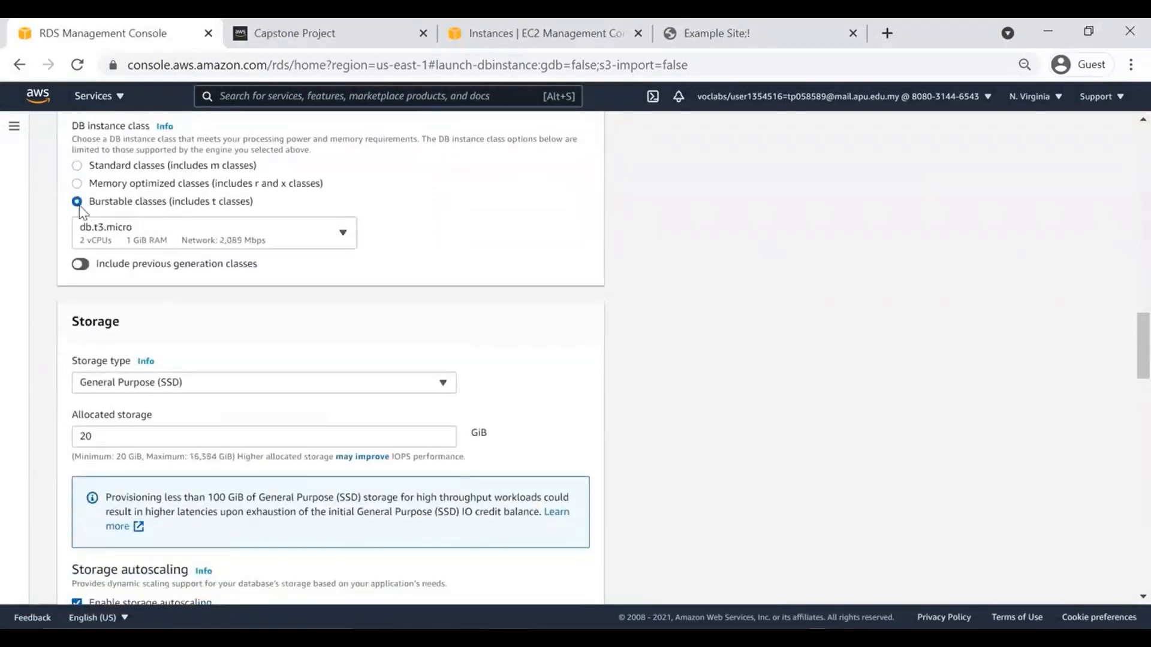
left_click(117, 237)
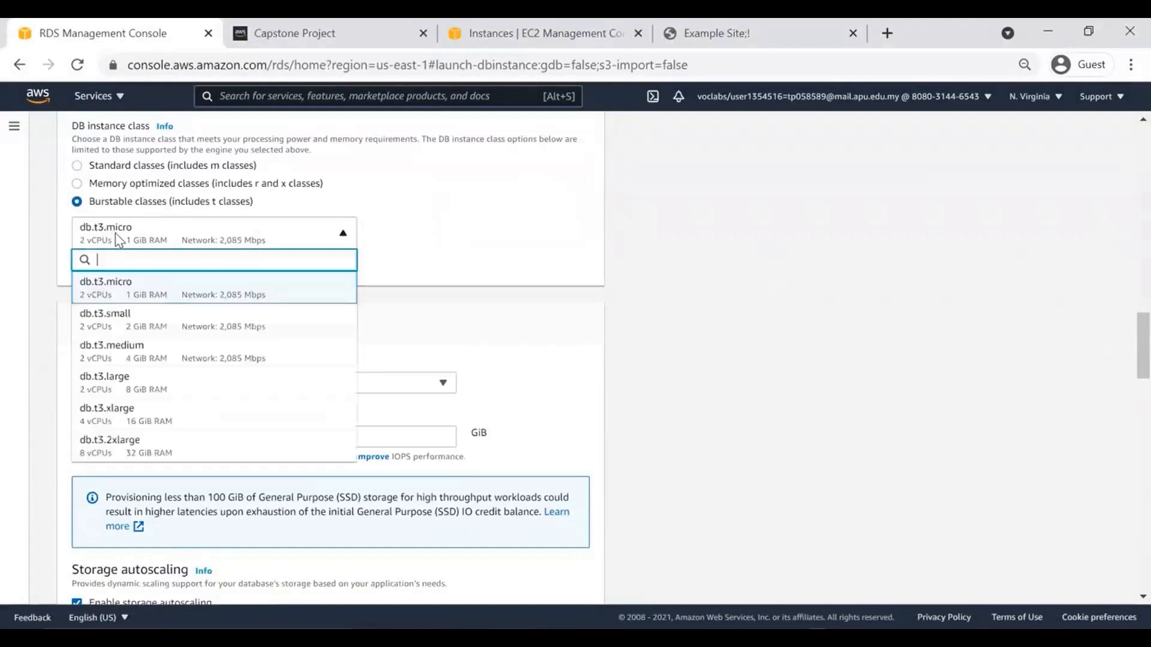
left_click(149, 292)
left_click_drag(1125, 355, 1123, 290)
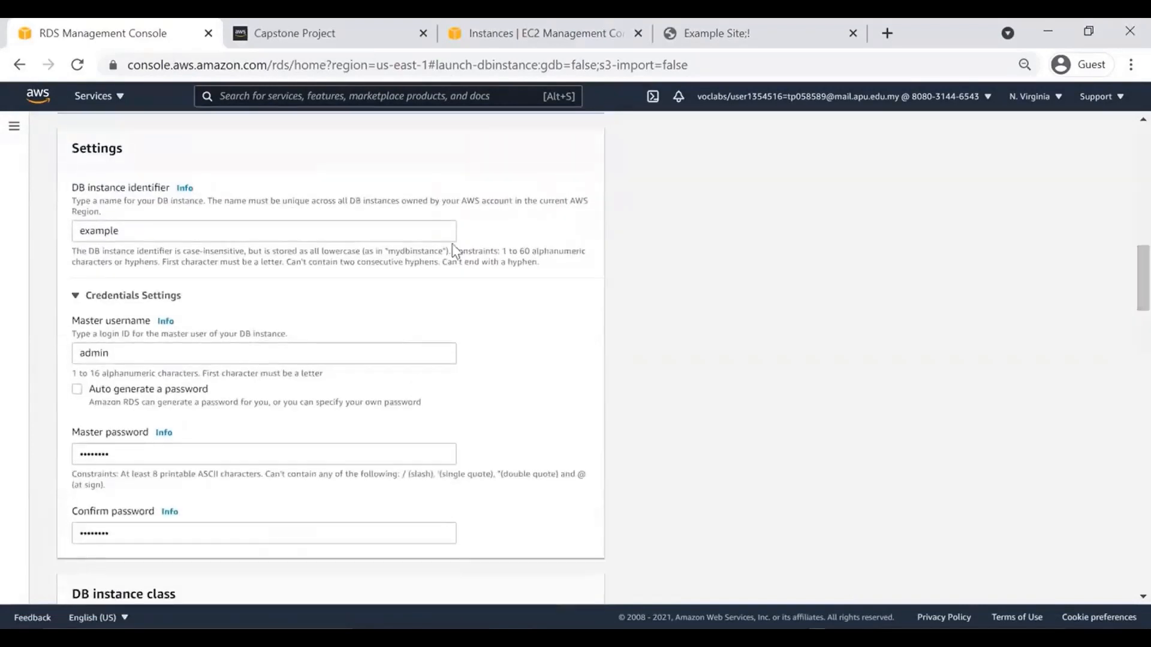
Capitalize the DB instance identifier to Example.
left_click(85, 226)
key("BackSpace")
type("E")
left_click(30, 270)
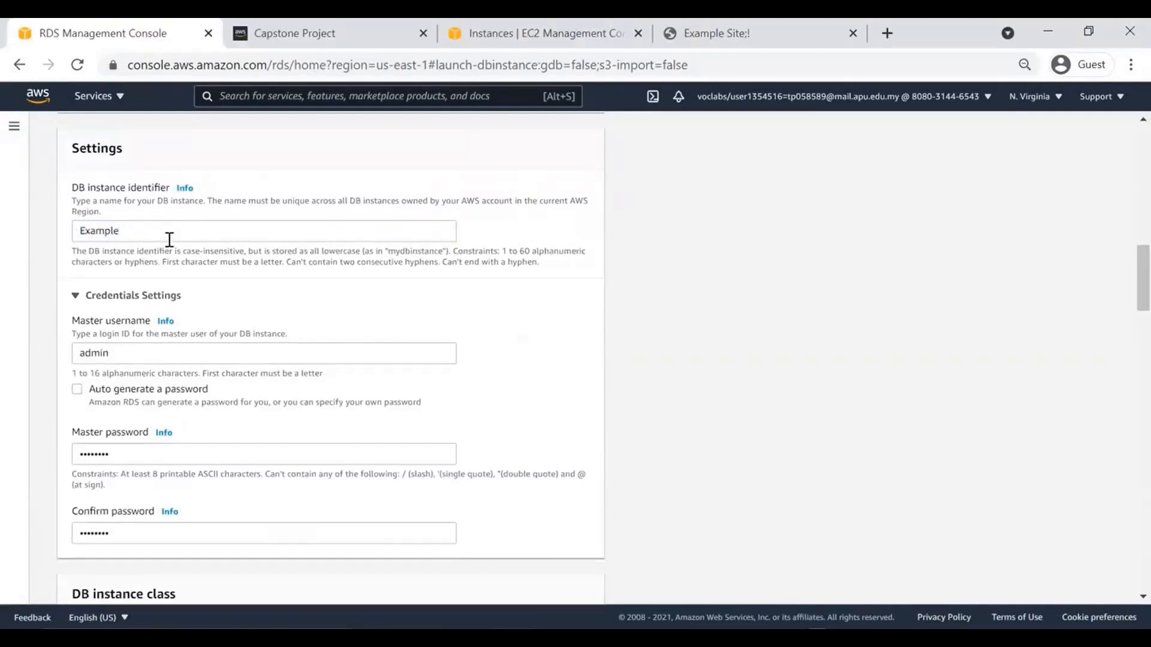
left_click_drag(1121, 277, 1126, 345)
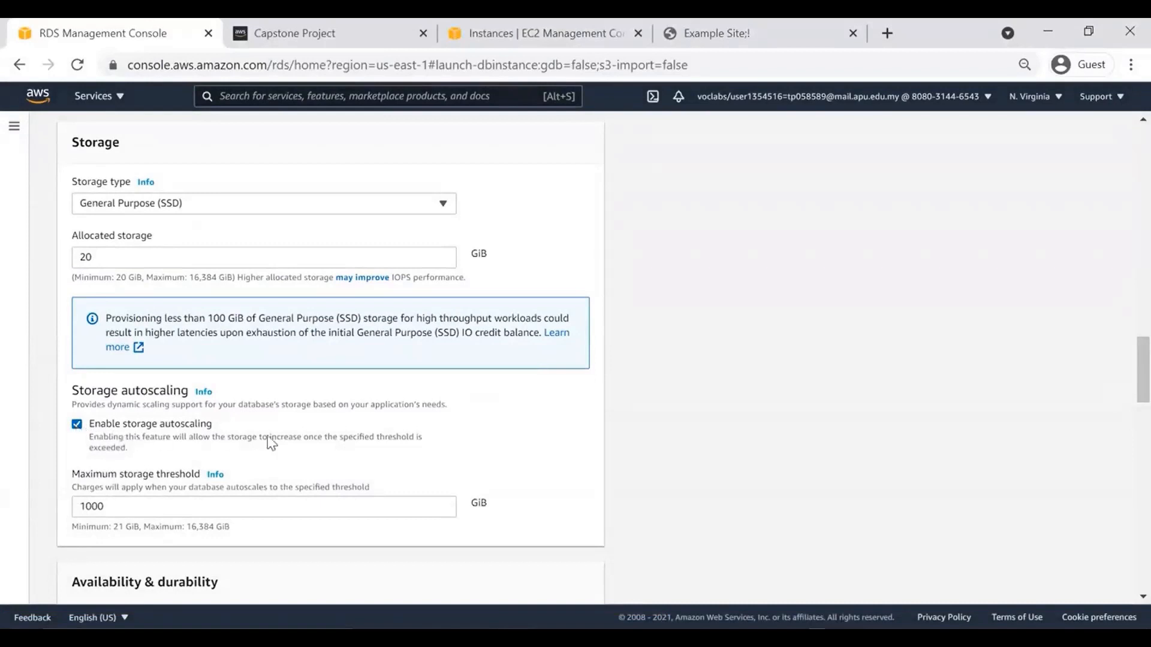
Add a standby instance in another zone and place the database in Example VPC.
left_click_drag(1123, 362, 1123, 429)
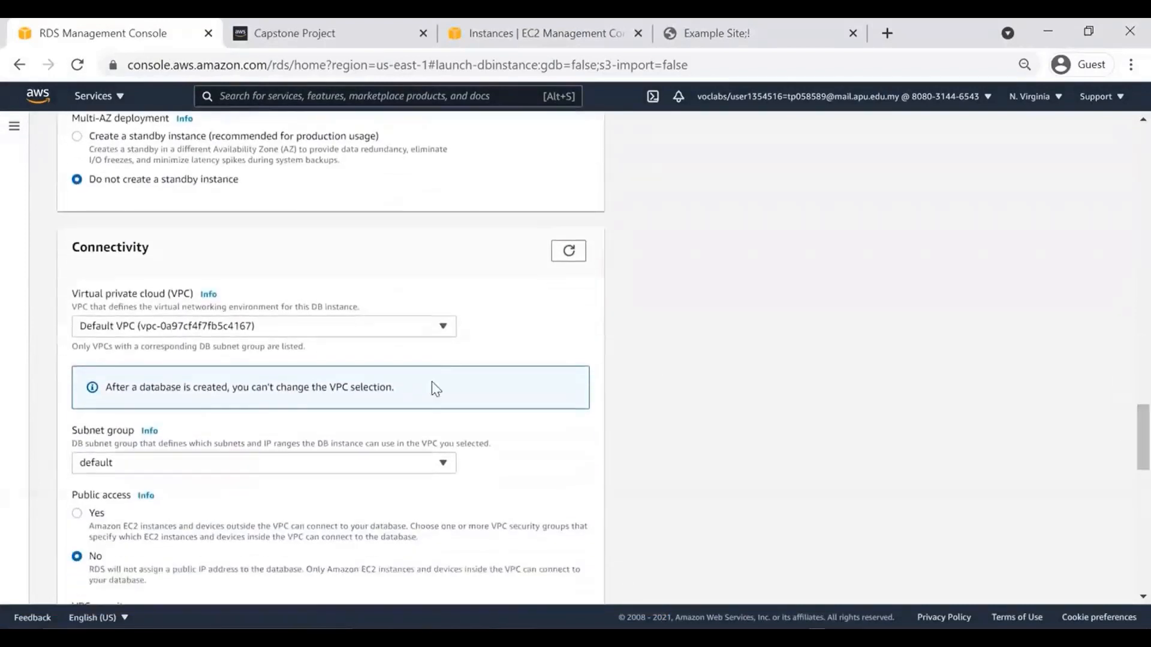
left_click(78, 136)
left_click(159, 330)
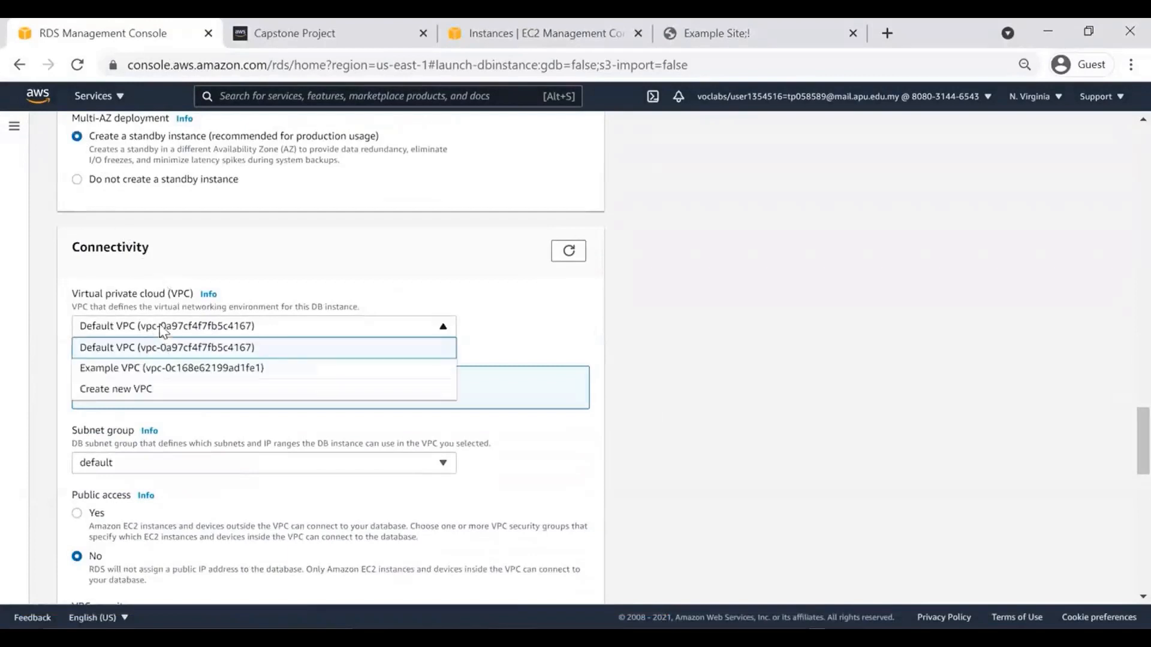
left_click(161, 370)
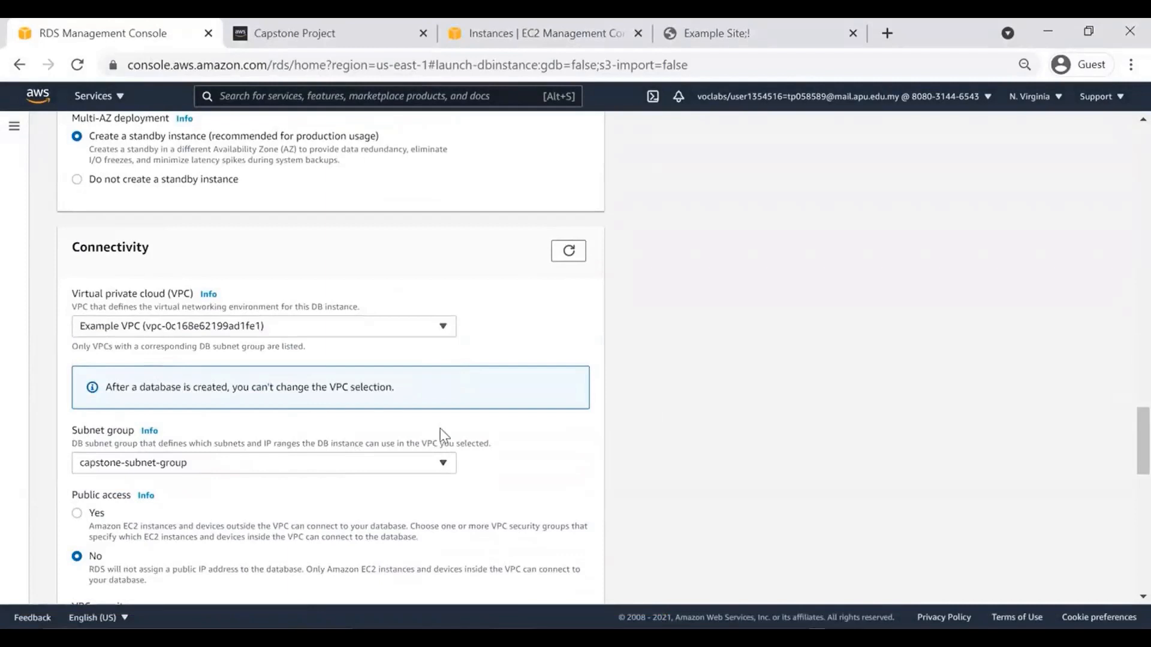
Replace the default security group with Example-DB.
left_click_drag(1126, 424, 1126, 482)
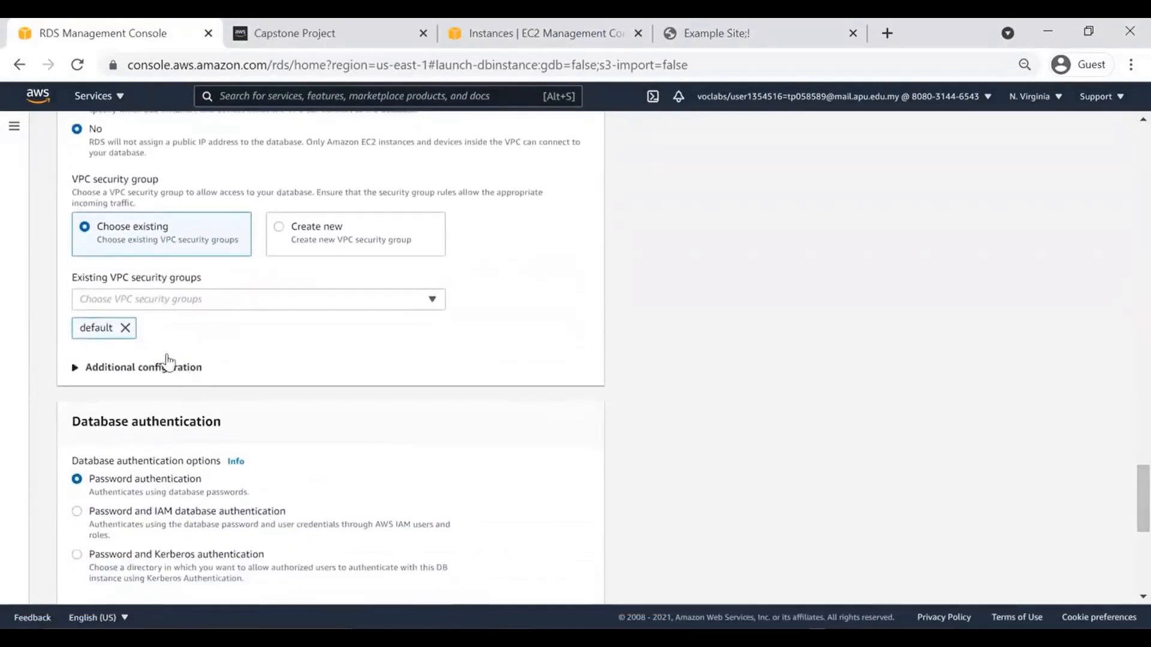
left_click(126, 329)
left_click(128, 299)
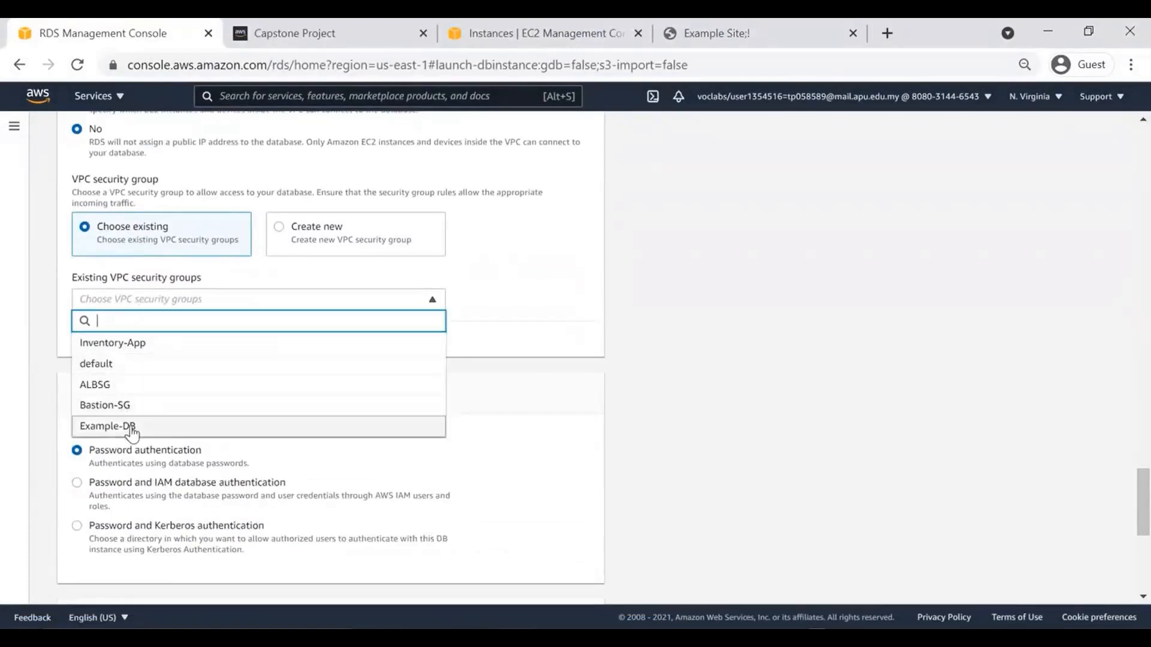
left_click(131, 427)
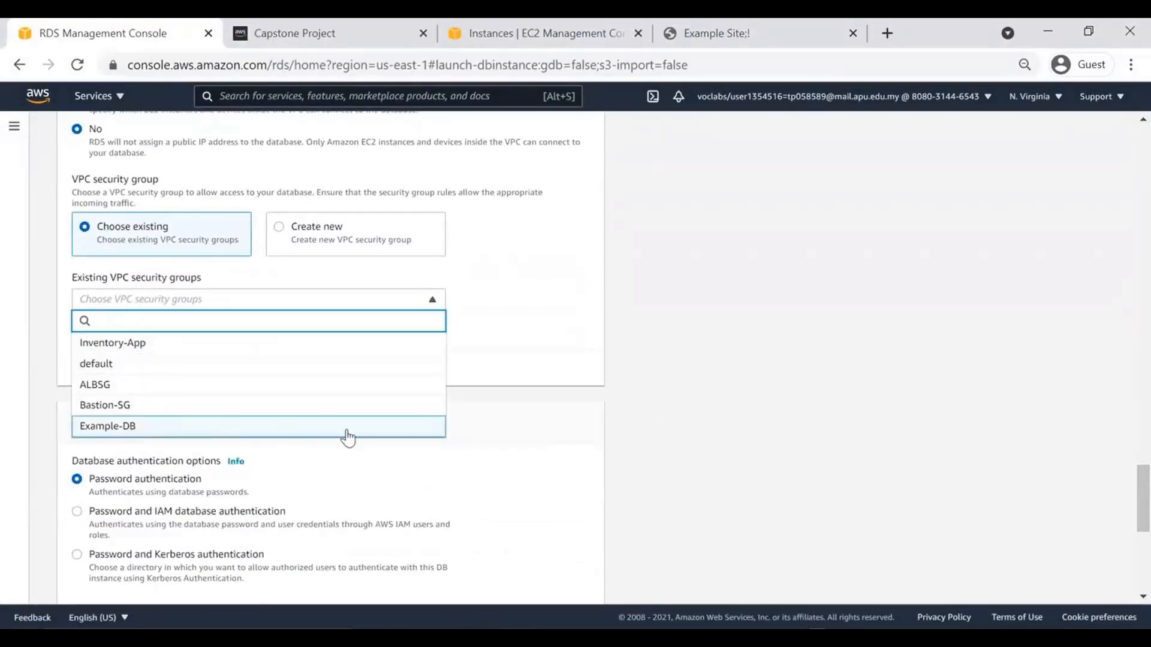
left_click(497, 374)
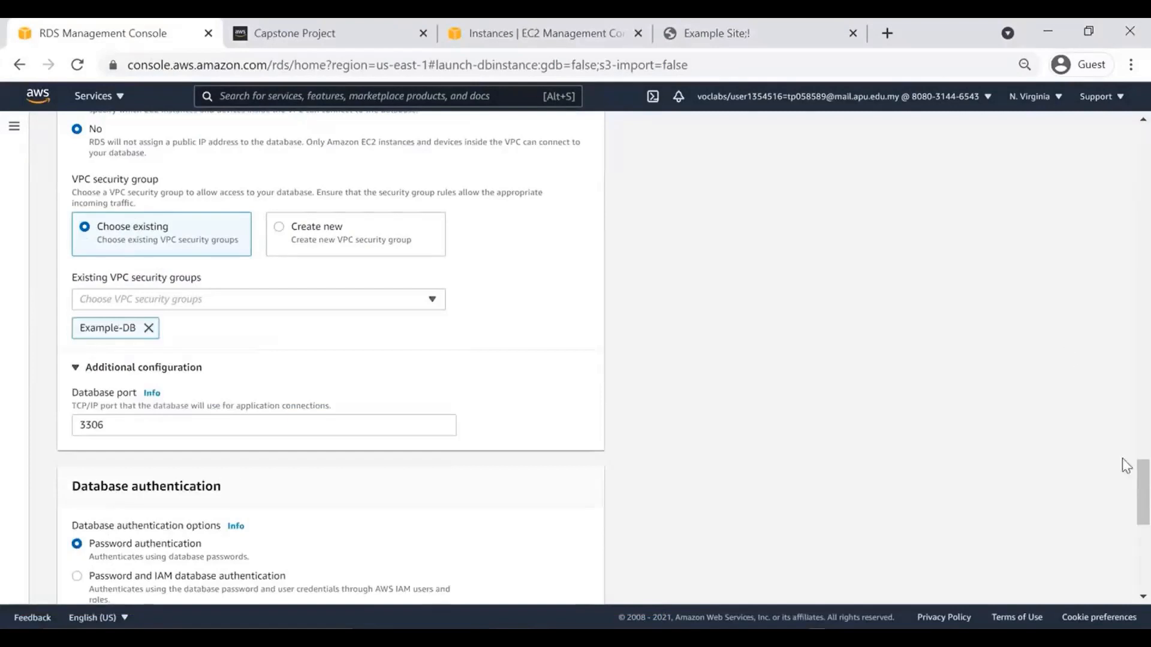
left_click_drag(1123, 477, 1123, 527)
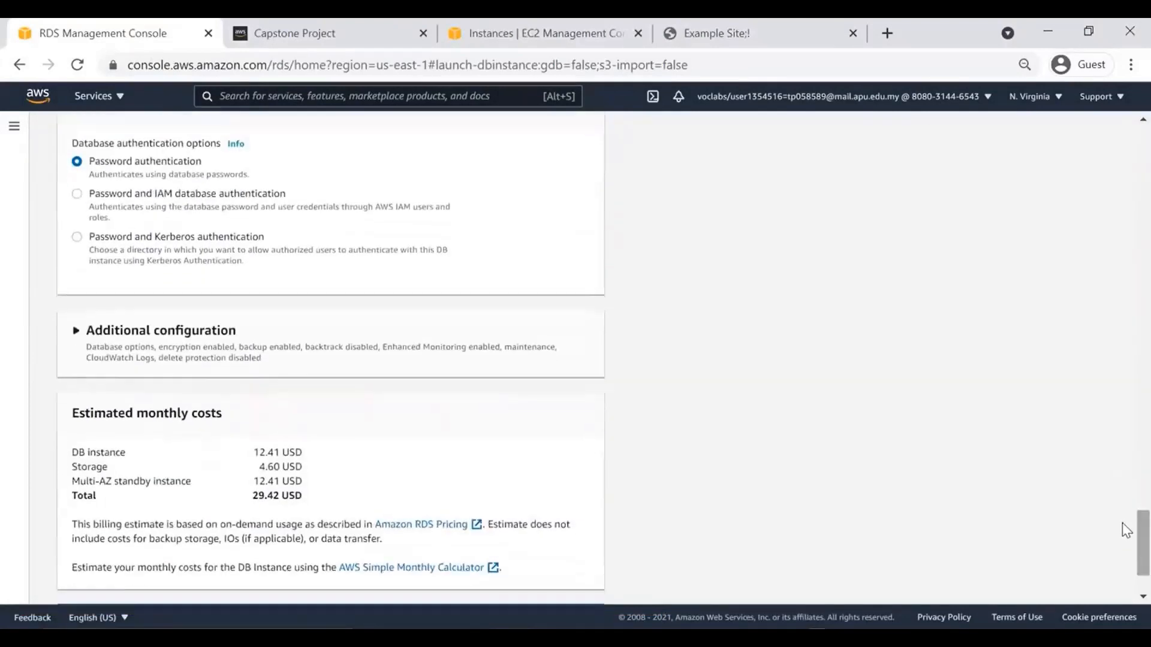
Under Additional configuration, set the initial database name to exampledb.
left_click(102, 352)
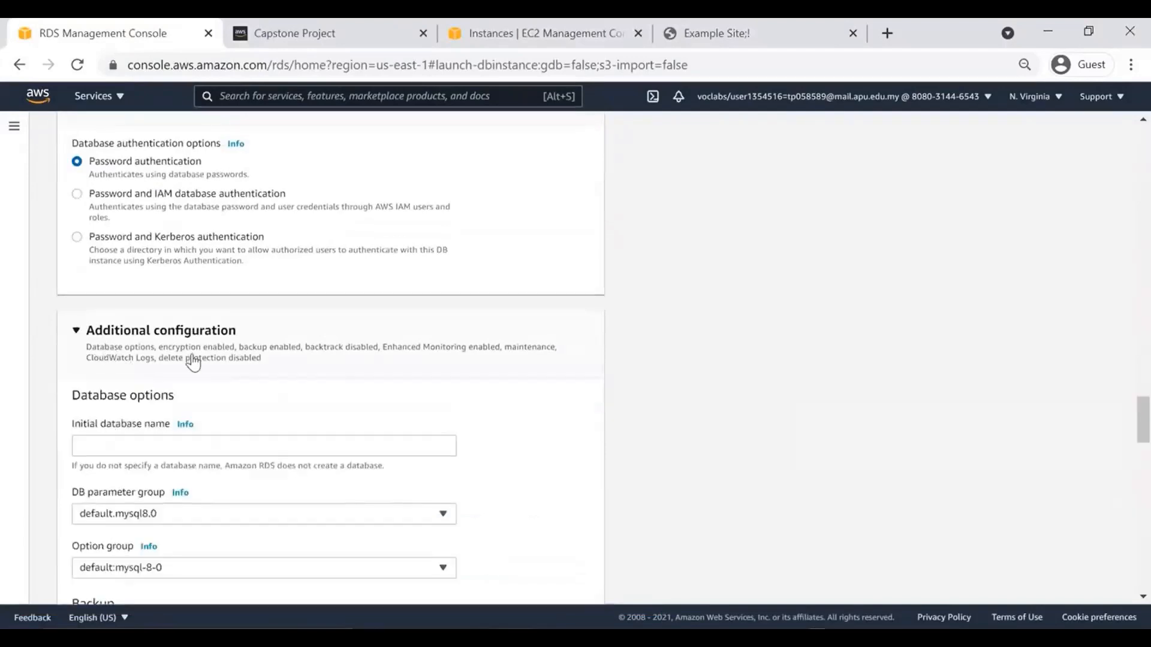
left_click(168, 443)
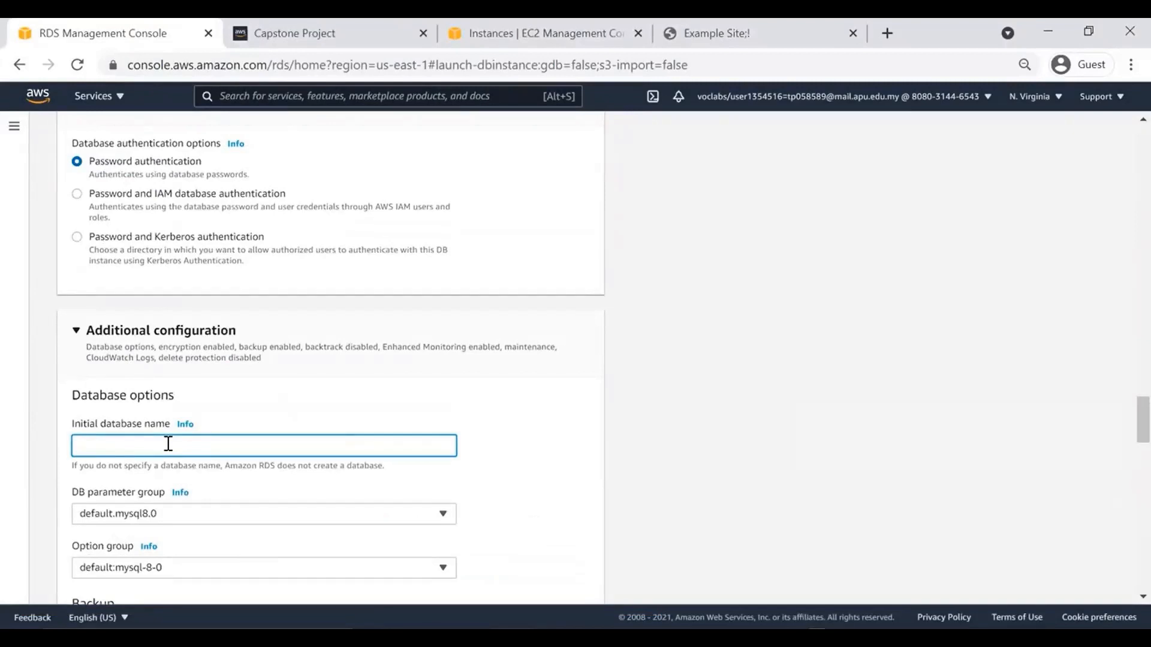
type("exampledb")
left_click(1125, 413)
Turn off Enhanced monitoring and create the database.
scroll(1122, 410, "down", 3)
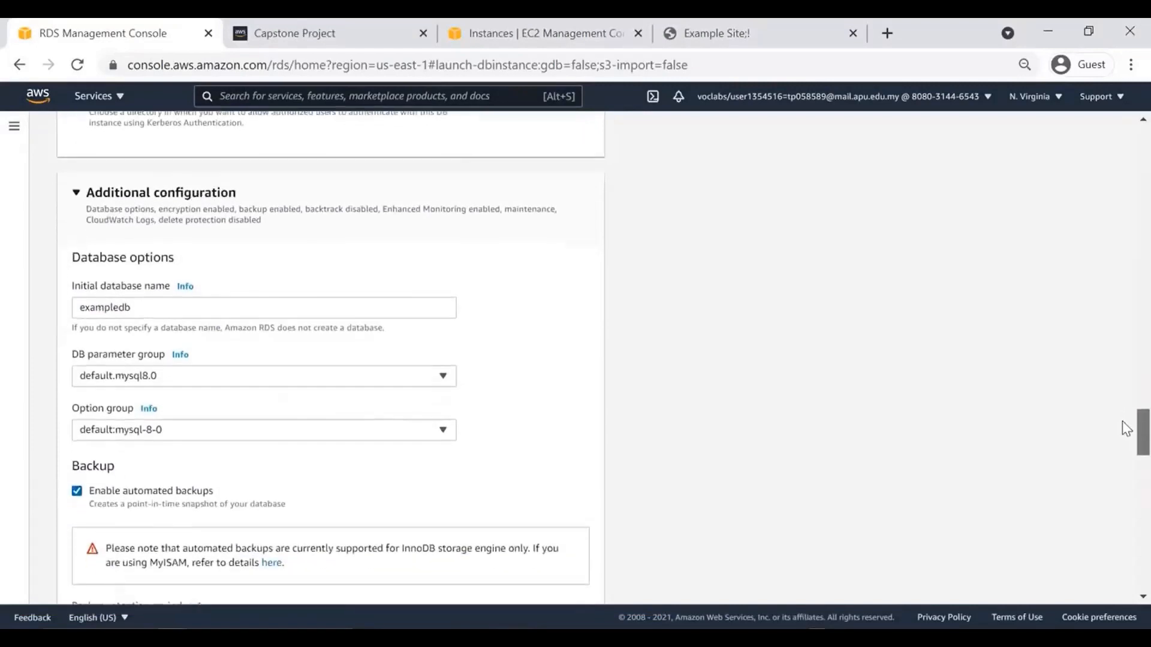
scroll(1121, 431, "down", 10)
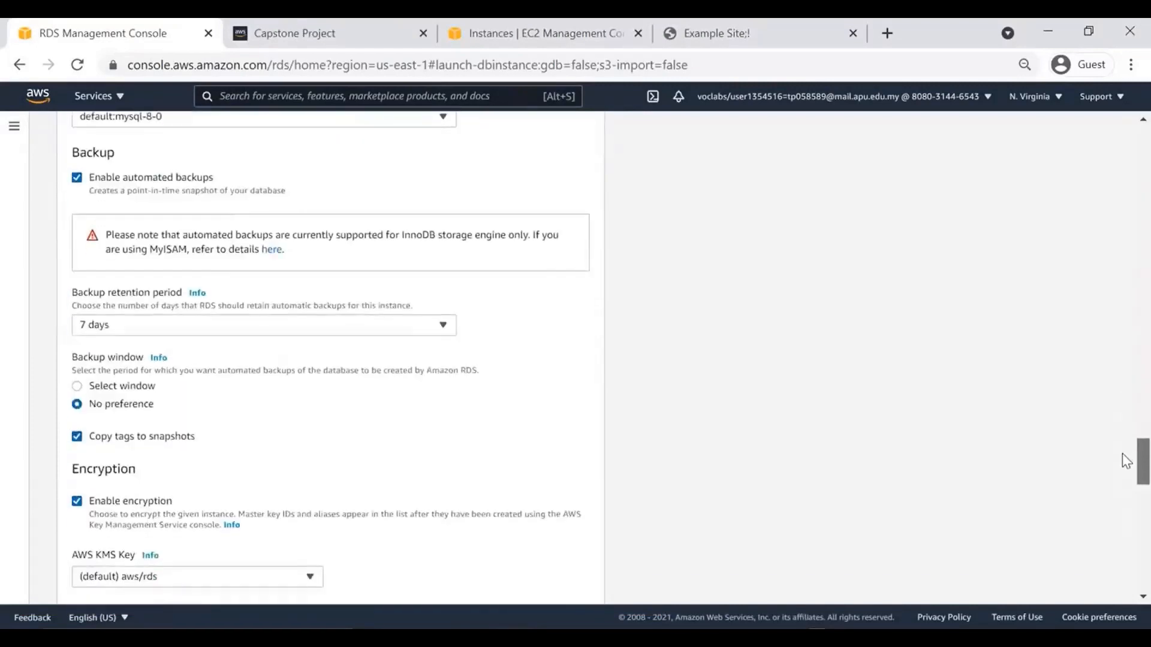
scroll(1121, 471, "down", 1)
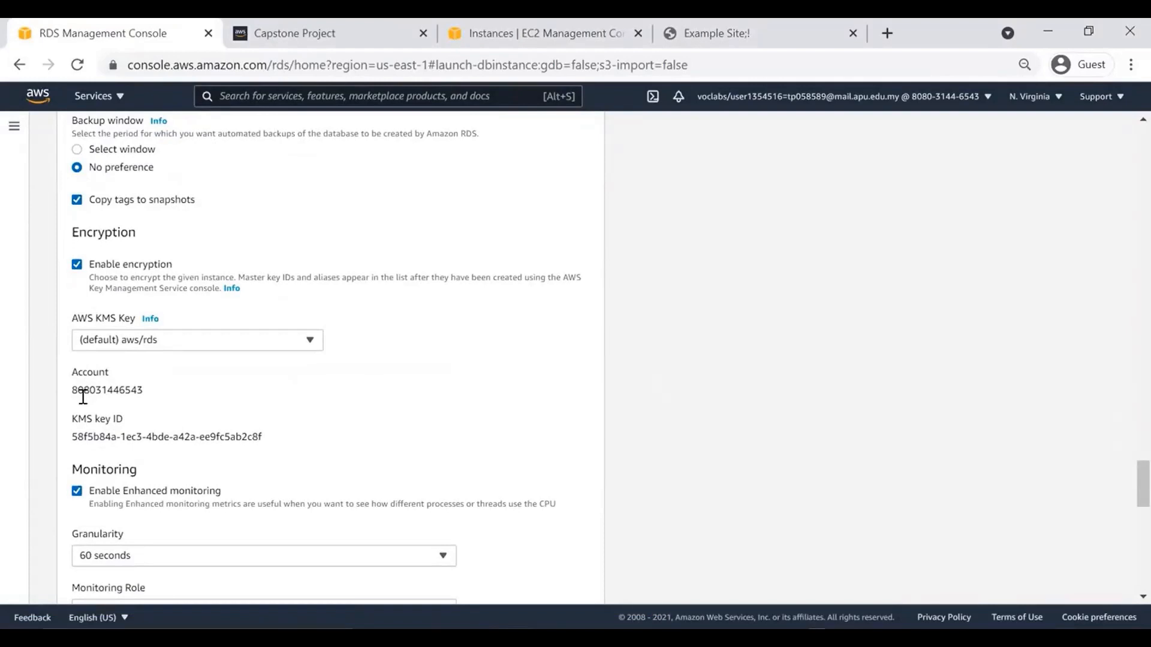
left_click(76, 493)
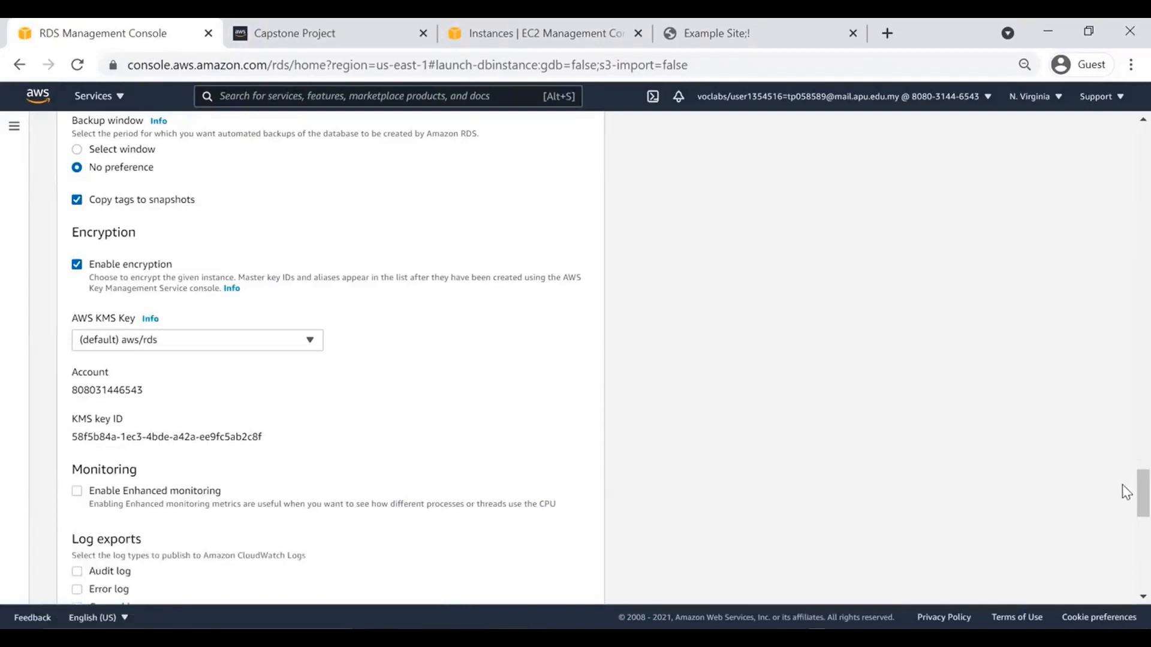
scroll(1126, 517, "down", 1)
scroll(1126, 516, "down", 10)
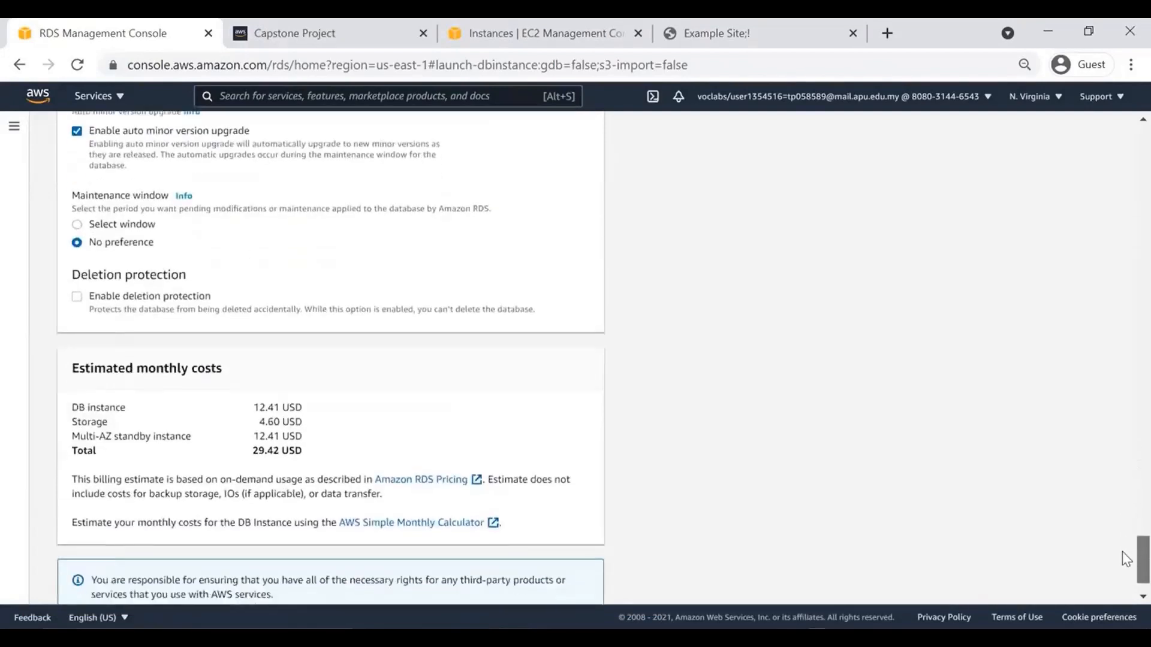
scroll(1122, 554, "down", 1)
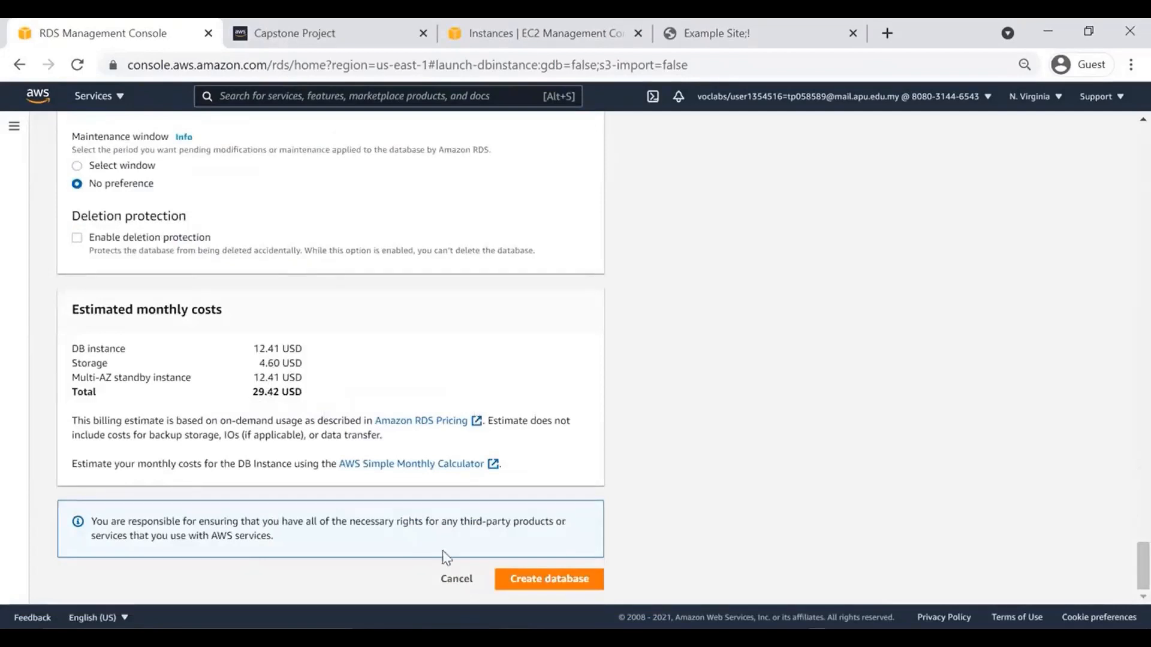
left_click(533, 581)
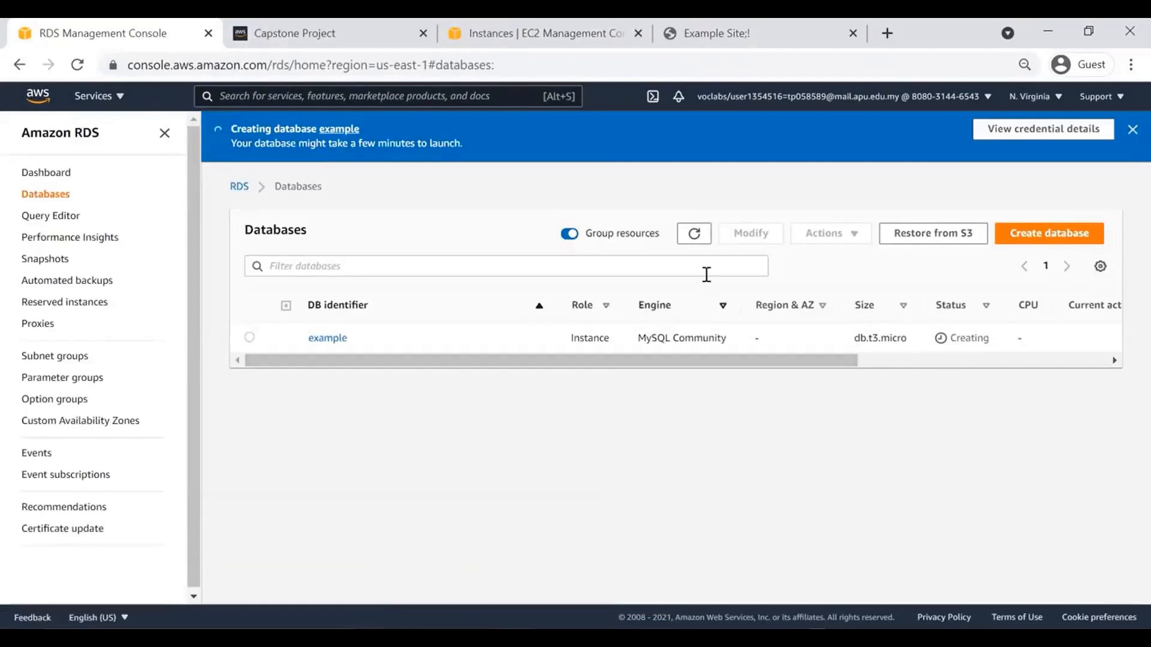
Refresh the Databases list twice while the example database is Creating.
left_click(694, 234)
left_click(693, 236)
Find Systems Manager through the console search and open Parameter Store.
left_click(505, 48)
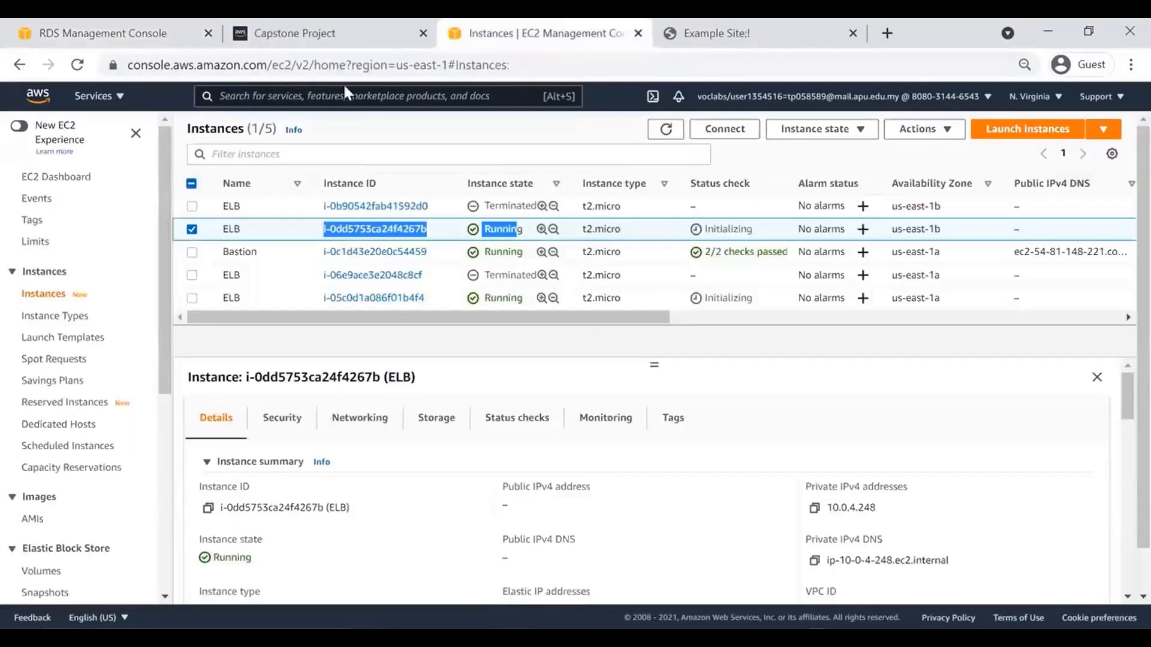
left_click(329, 96)
type("system")
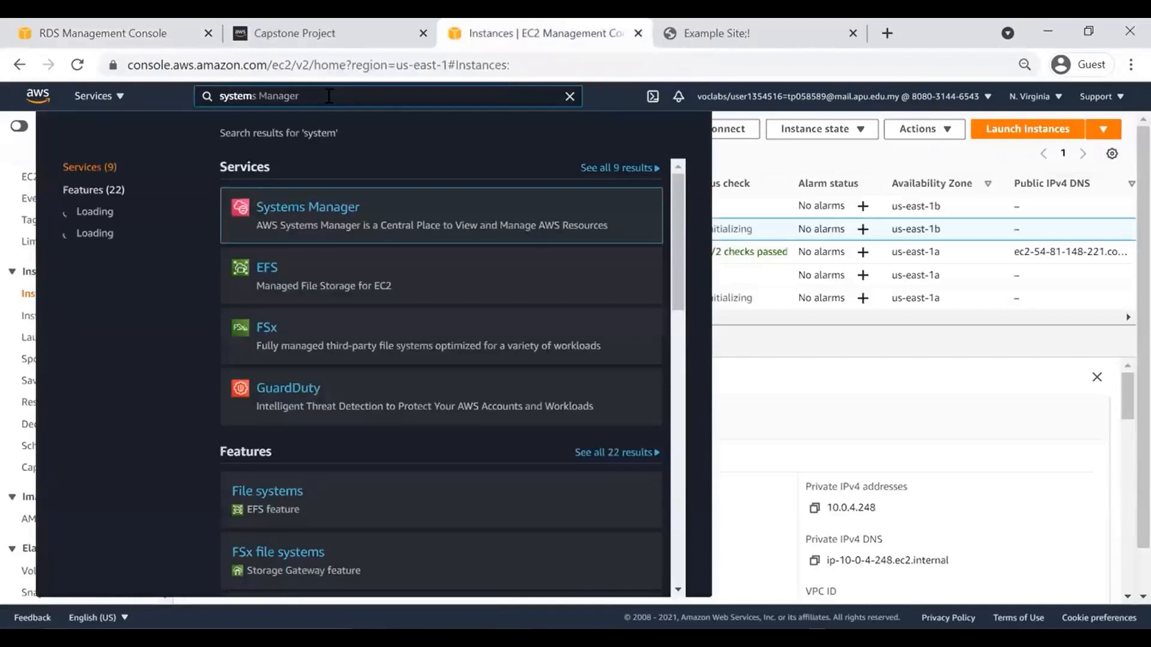
left_click(326, 219)
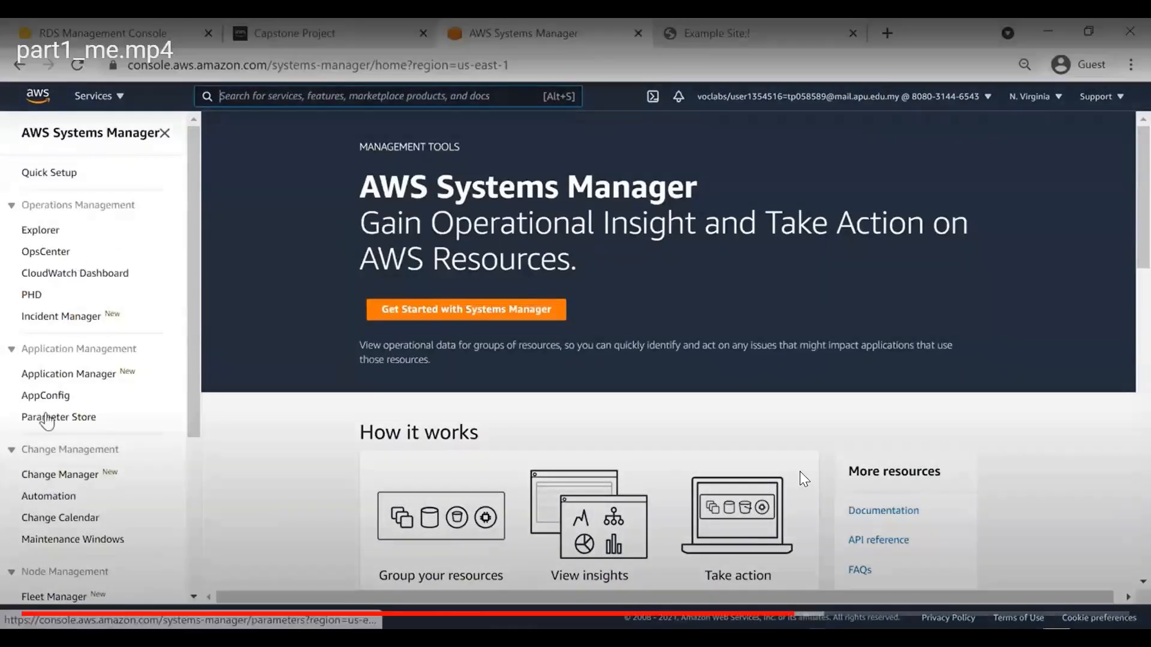
left_click(89, 417)
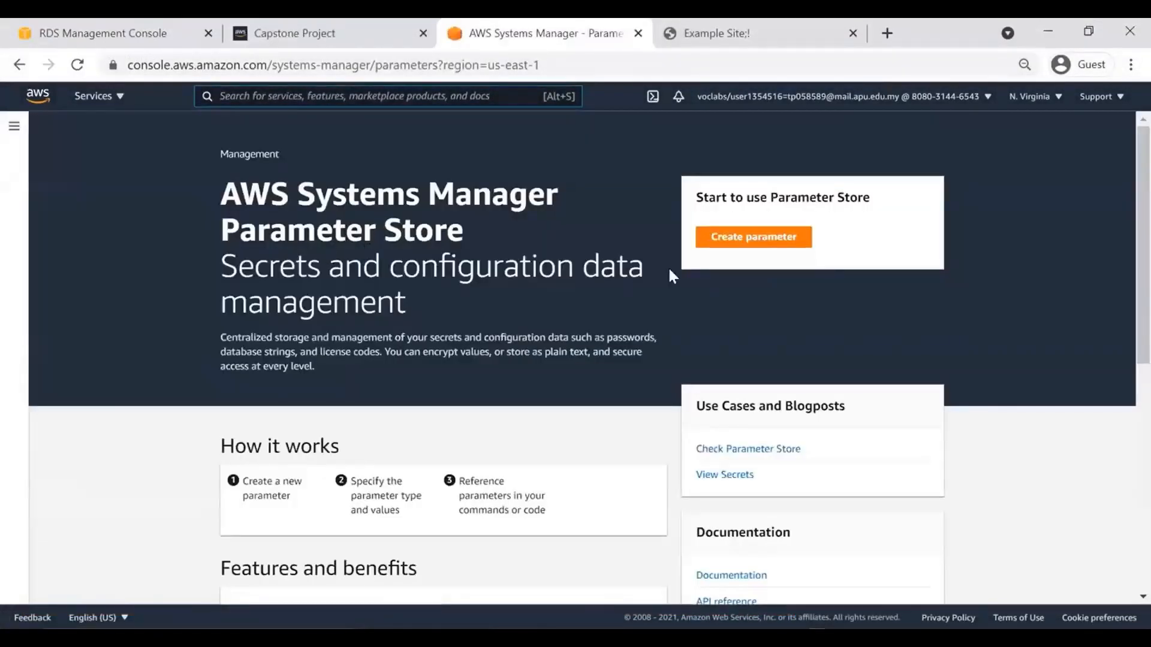
Start a new parameter named /example/endpoint, then return to the RDS databases list.
left_click(771, 240)
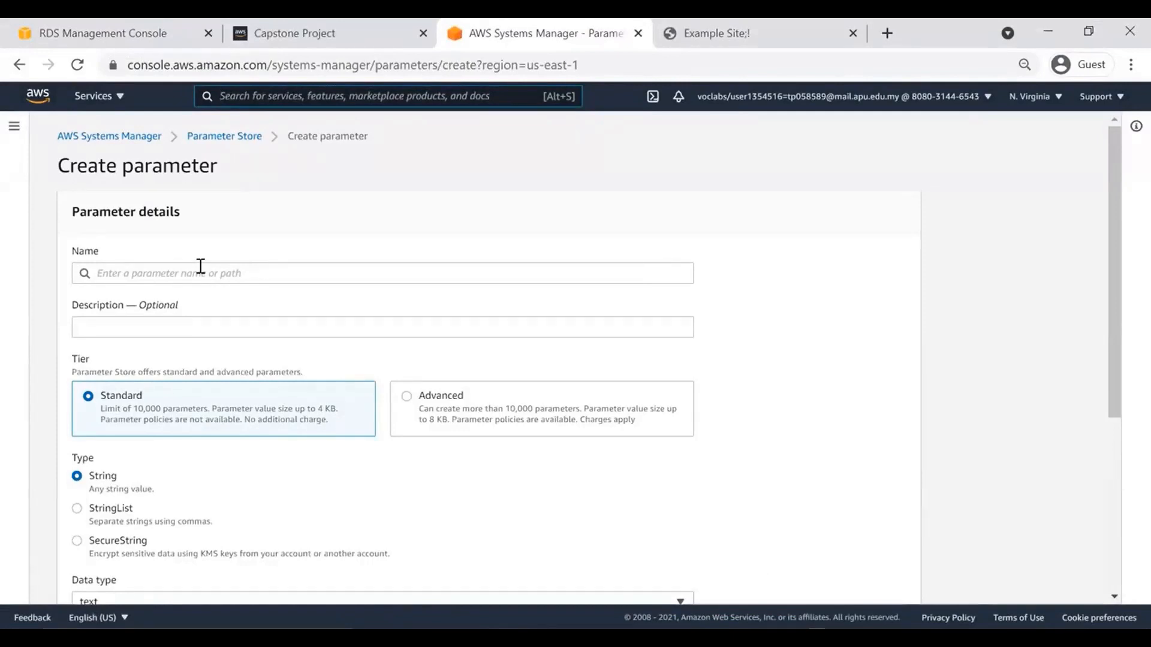
left_click(113, 273)
type("/example")
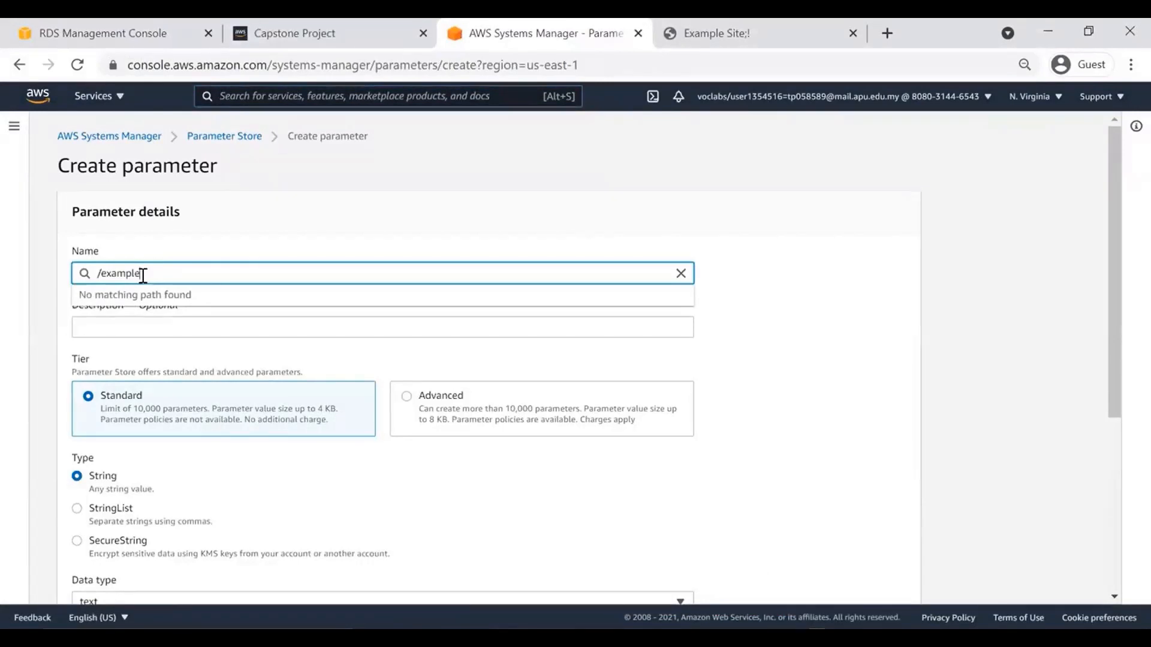
type("/endpoint")
left_click(304, 236)
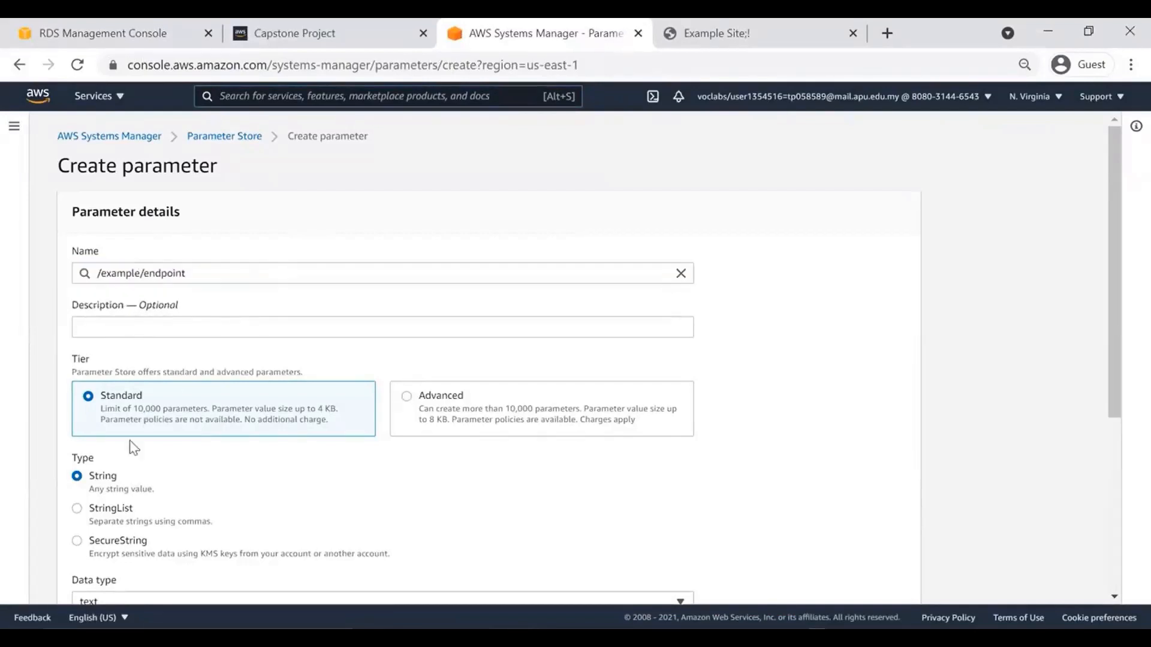
left_click_drag(1114, 218, 1110, 422)
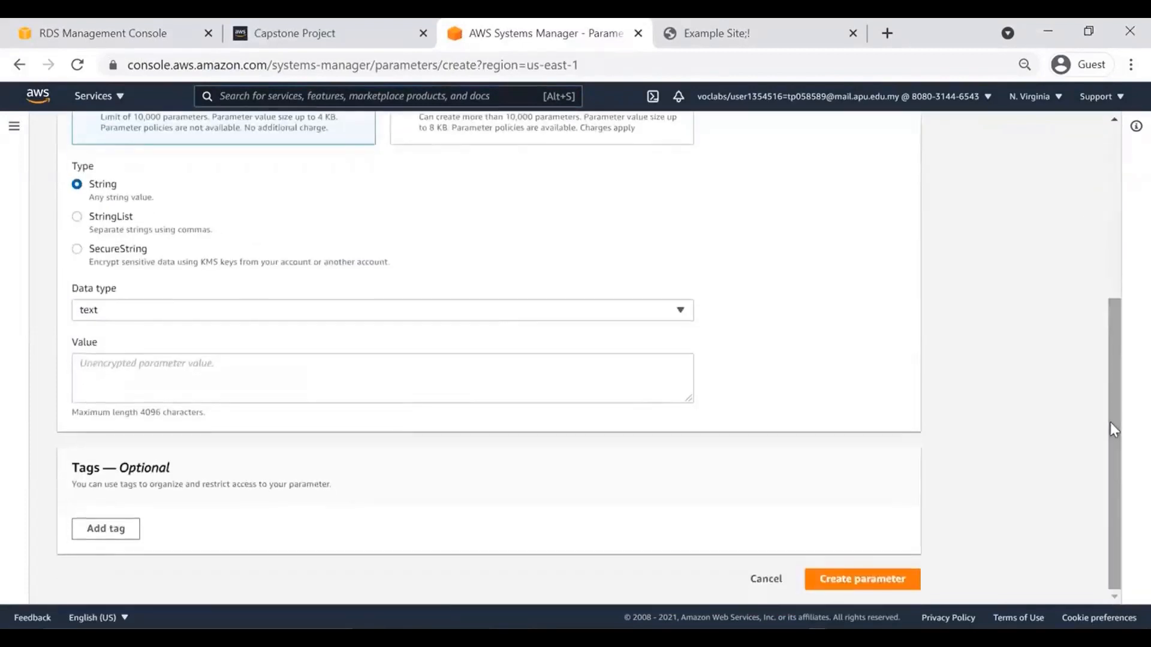
left_click(128, 36)
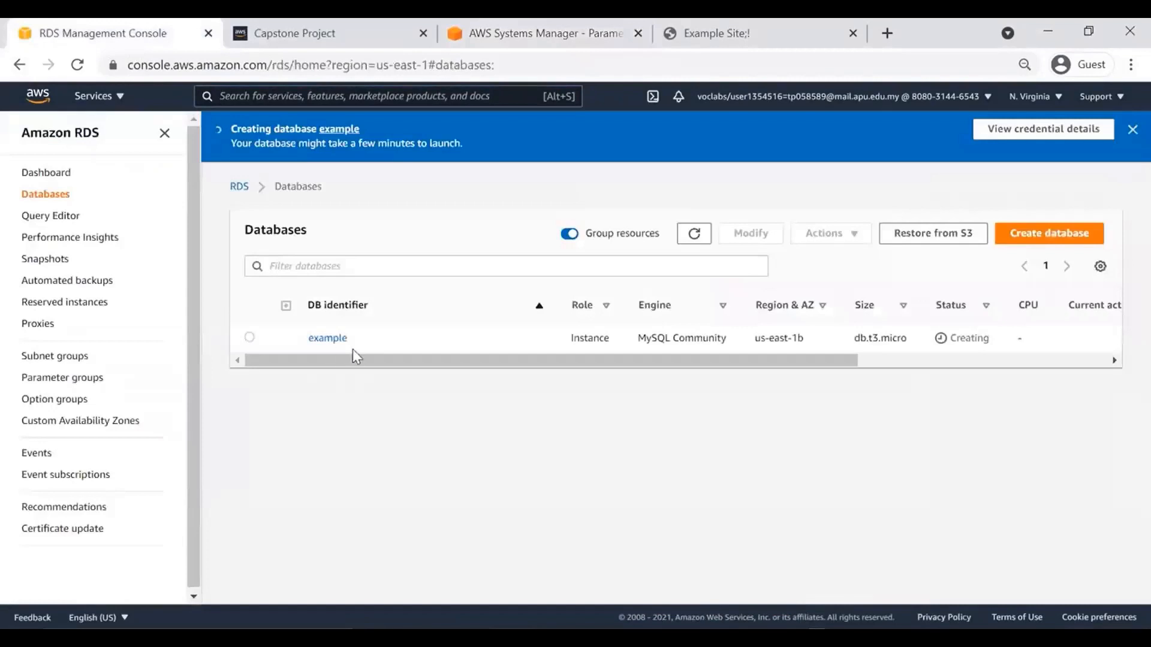
Review the example database's monitoring, logs & events, and connectivity & security details.
left_click(326, 338)
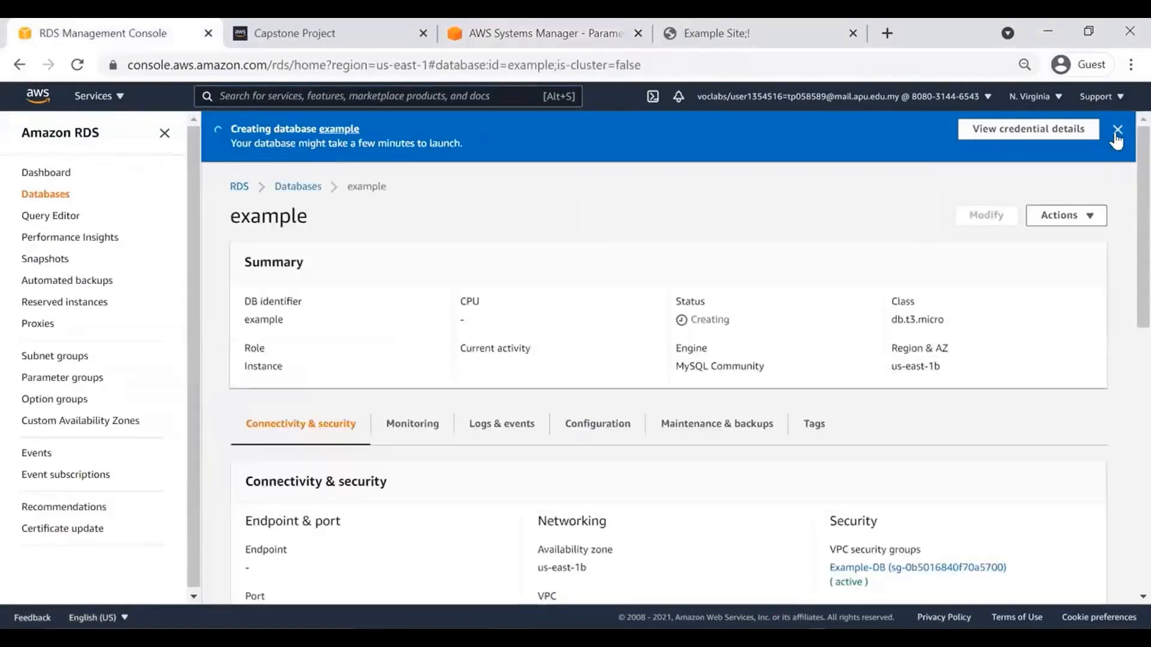
left_click(1117, 130)
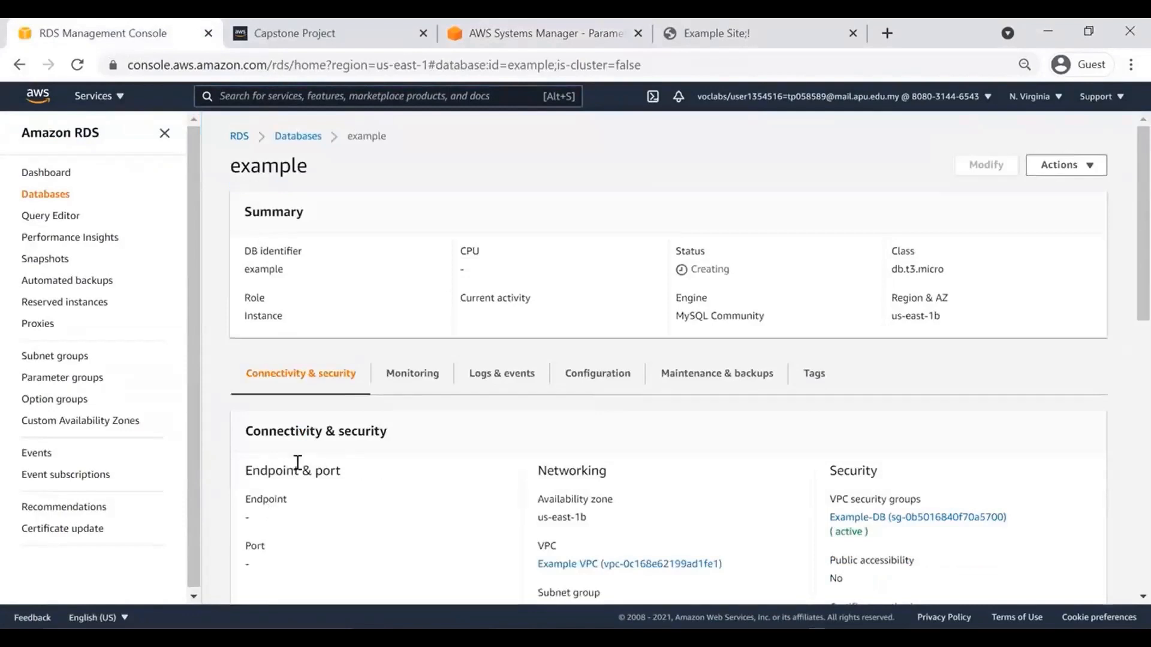
left_click(297, 136)
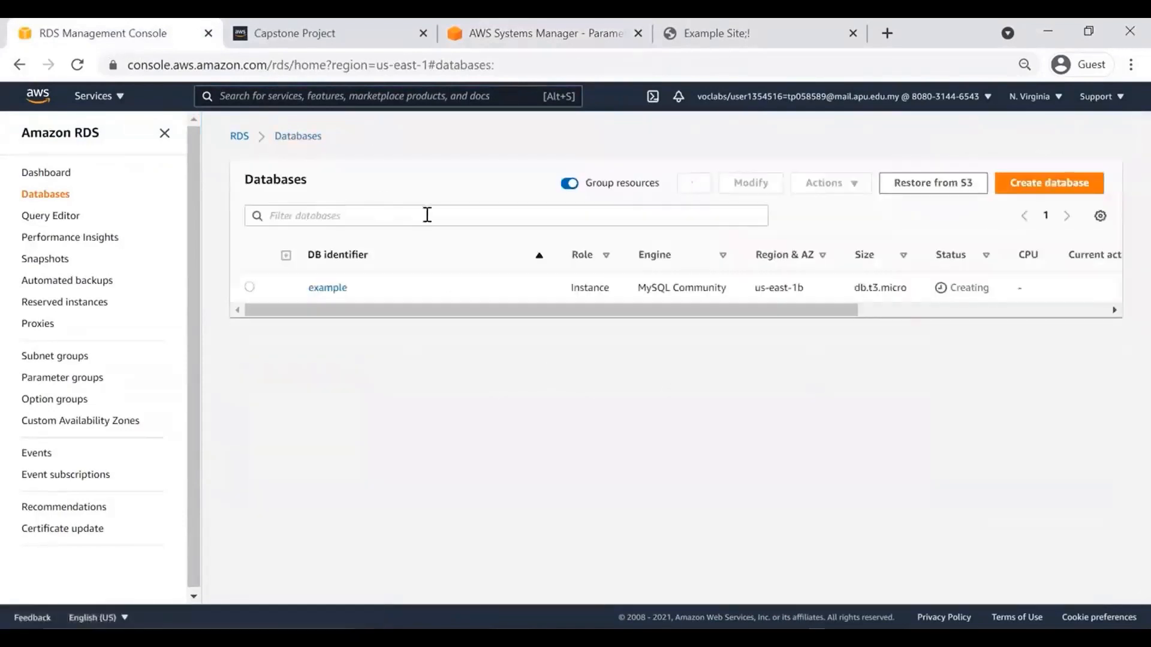
left_click(695, 186)
left_click(697, 183)
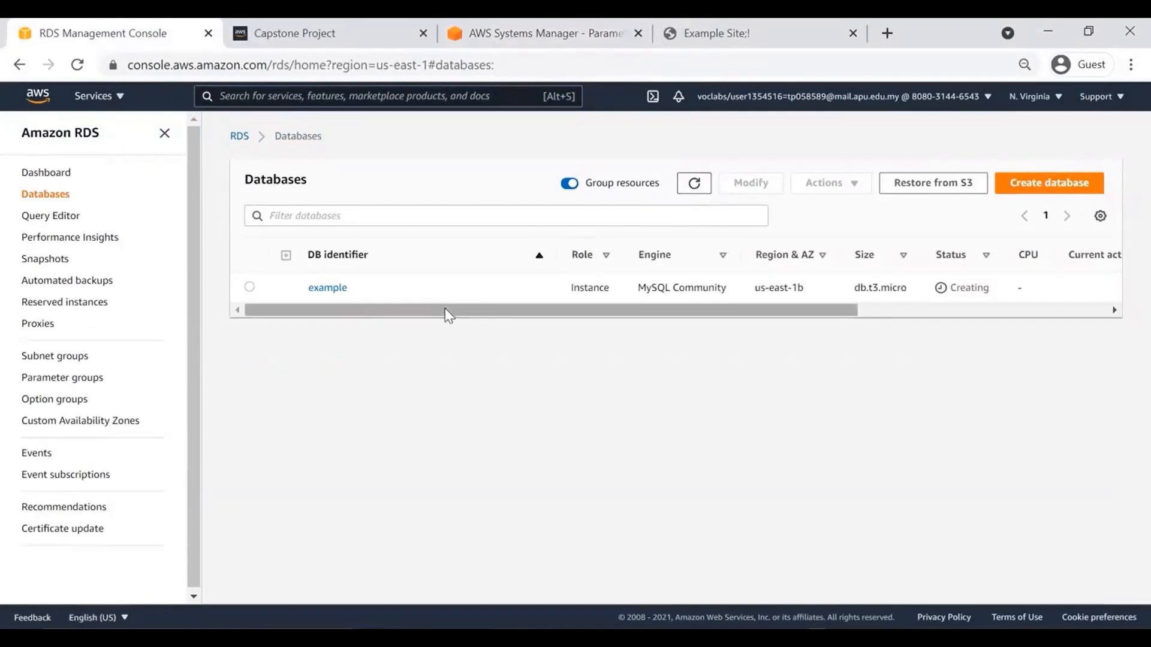
left_click(321, 293)
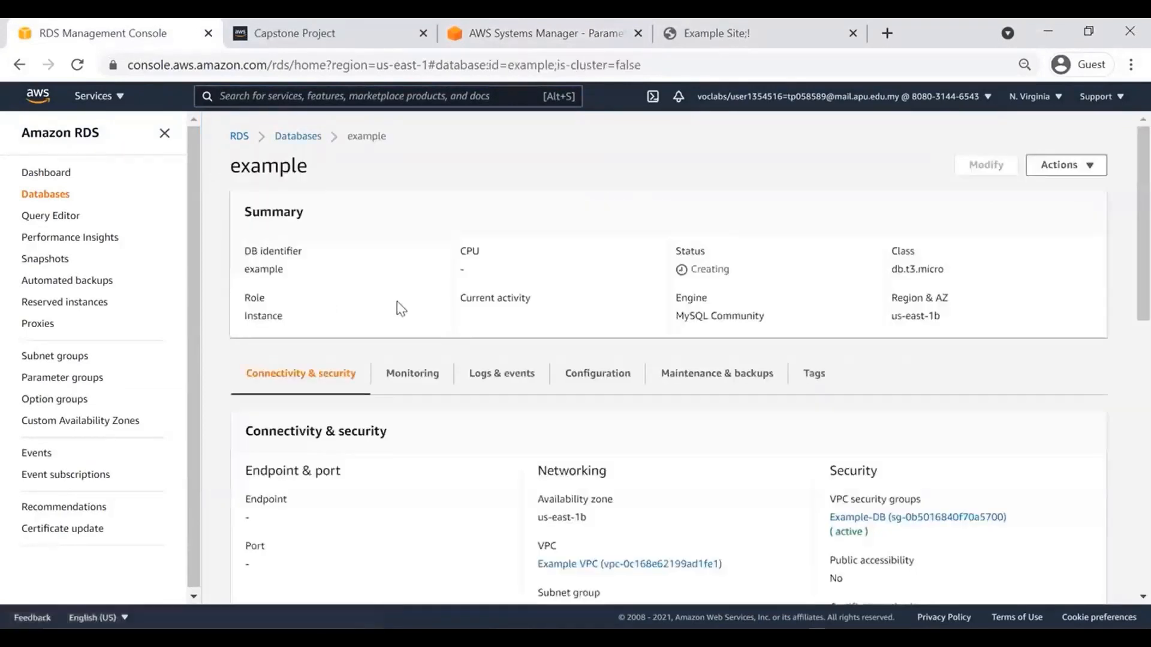
left_click(401, 388)
left_click(497, 383)
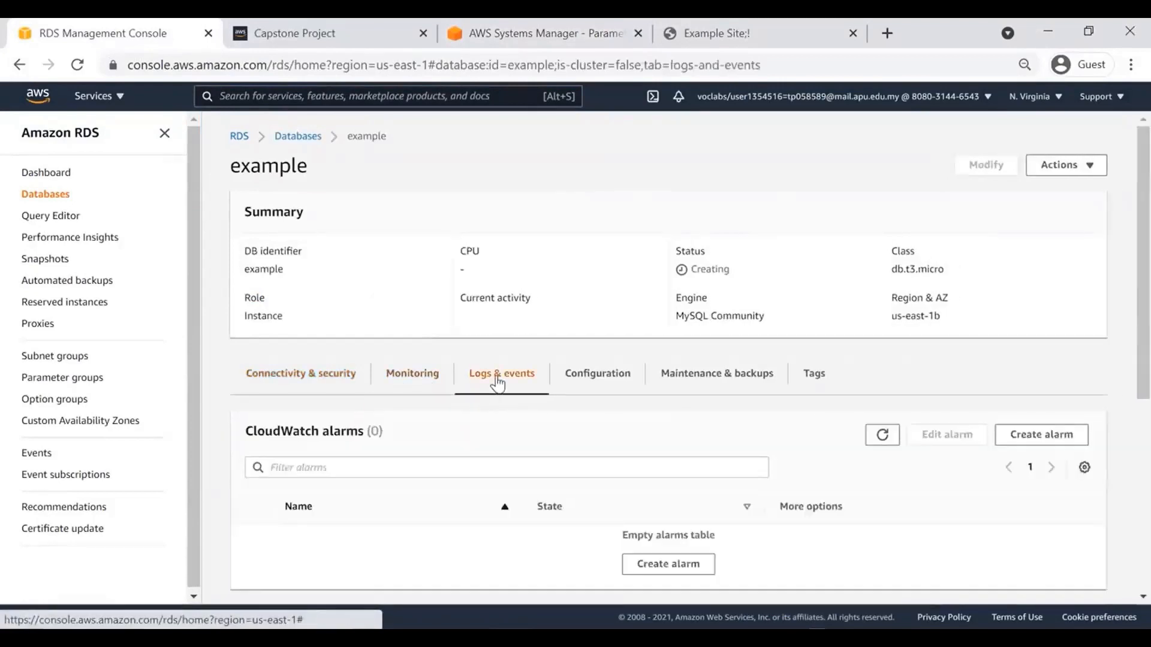
left_click(417, 383)
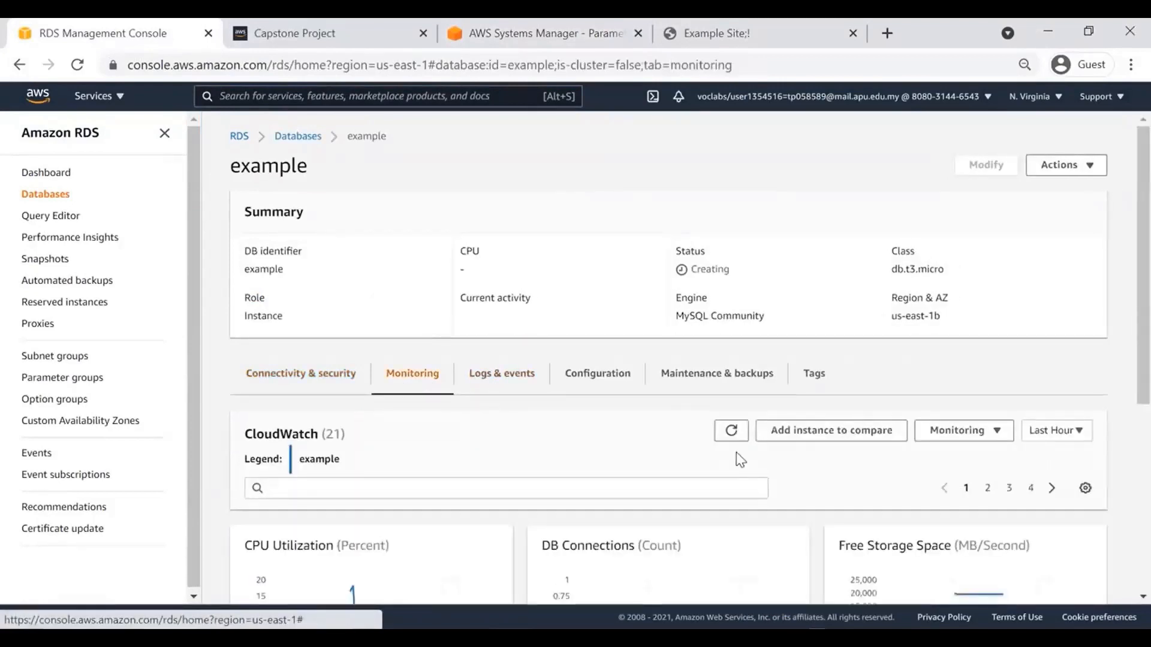
left_click(309, 386)
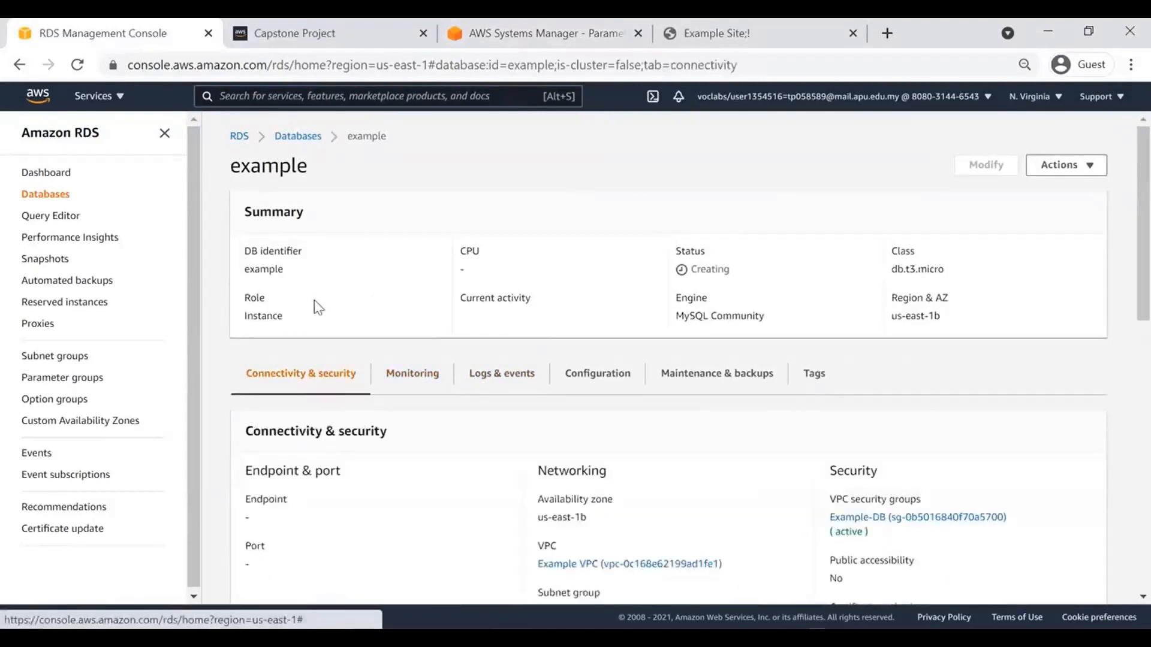
left_click(292, 138)
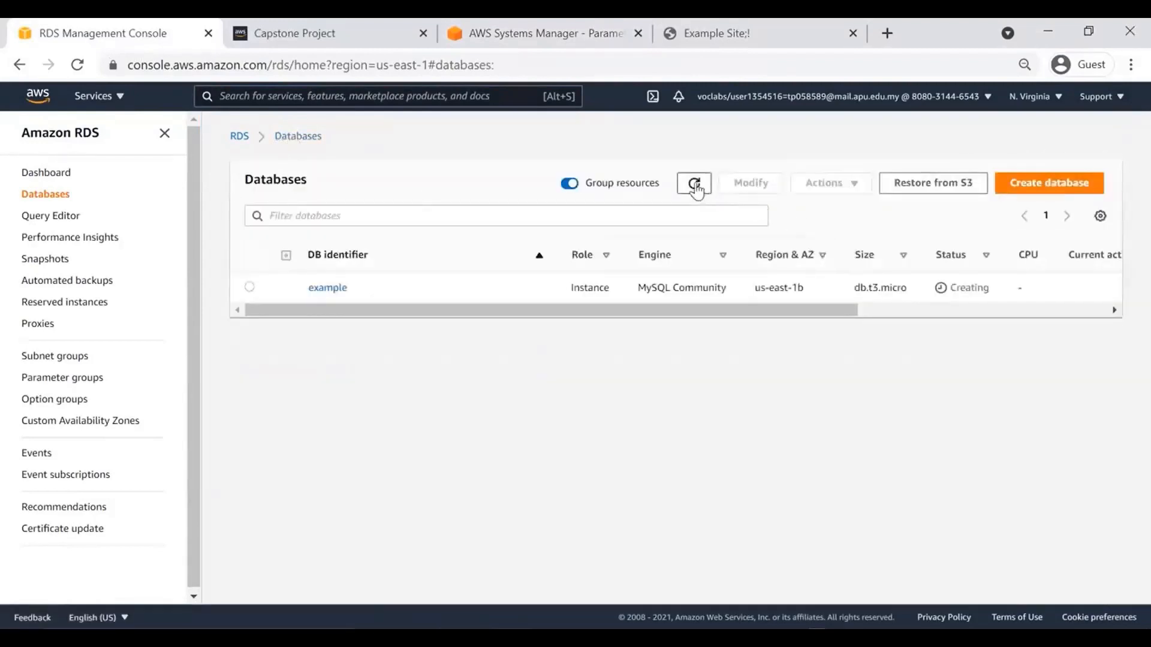
Keep refreshing the Databases list until the example status changes from Creating to Modifying.
left_click(695, 185)
left_click(696, 186)
left_click(697, 188)
left_click(697, 189)
mouse_move(791, 315)
left_mouse_down()
mouse_move(1077, 331)
mouse_move(905, 335)
mouse_move(773, 322)
left_mouse_up()
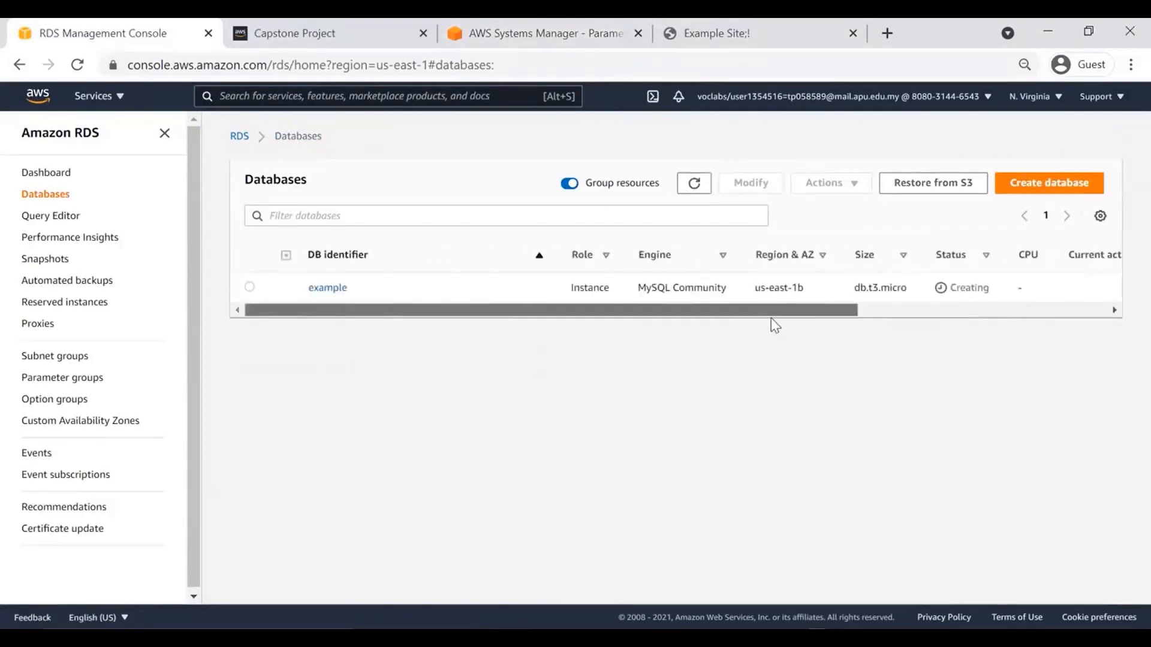
left_click(693, 187)
left_click(693, 186)
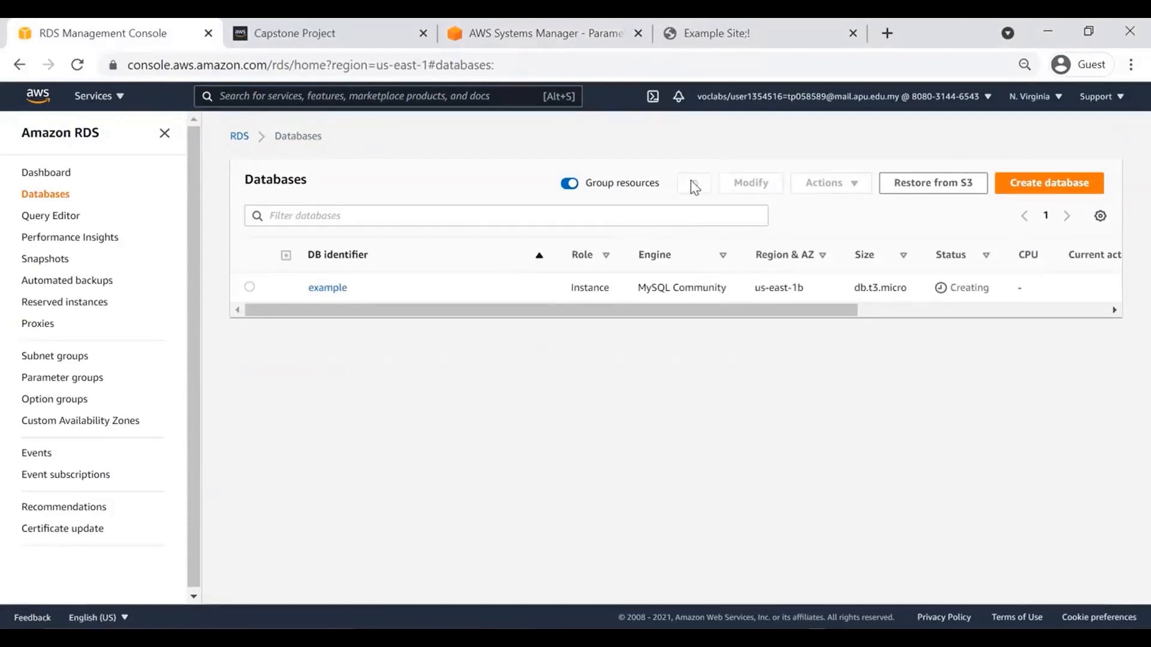
left_click(694, 186)
left_click(693, 187)
left_click(324, 290)
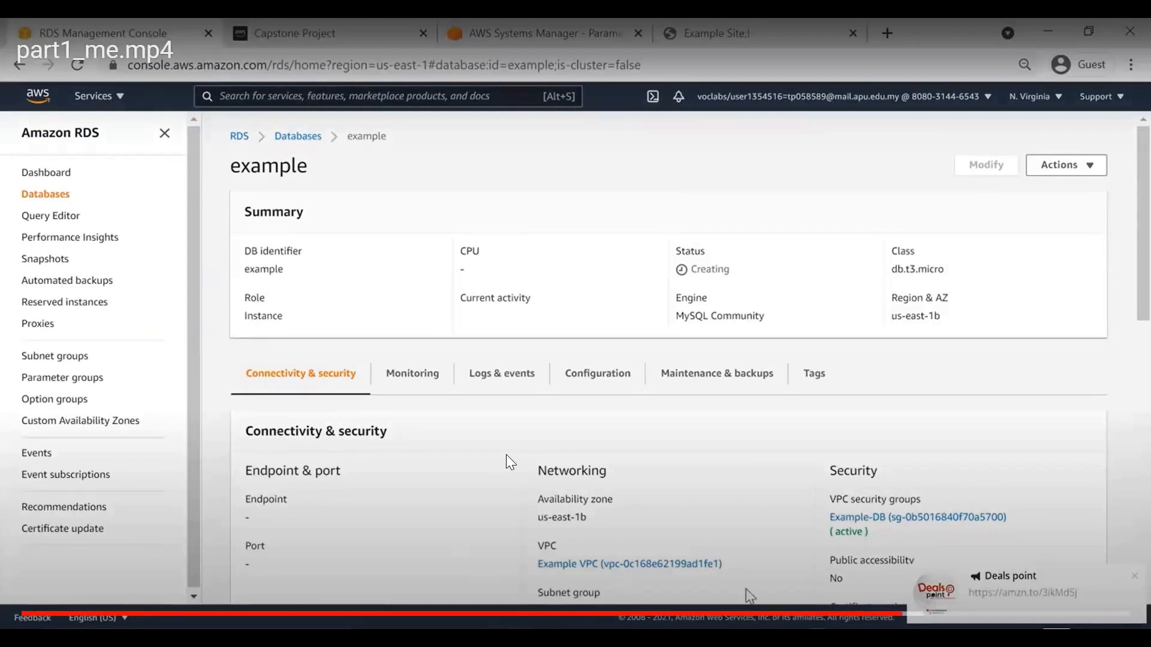
left_click(1130, 579)
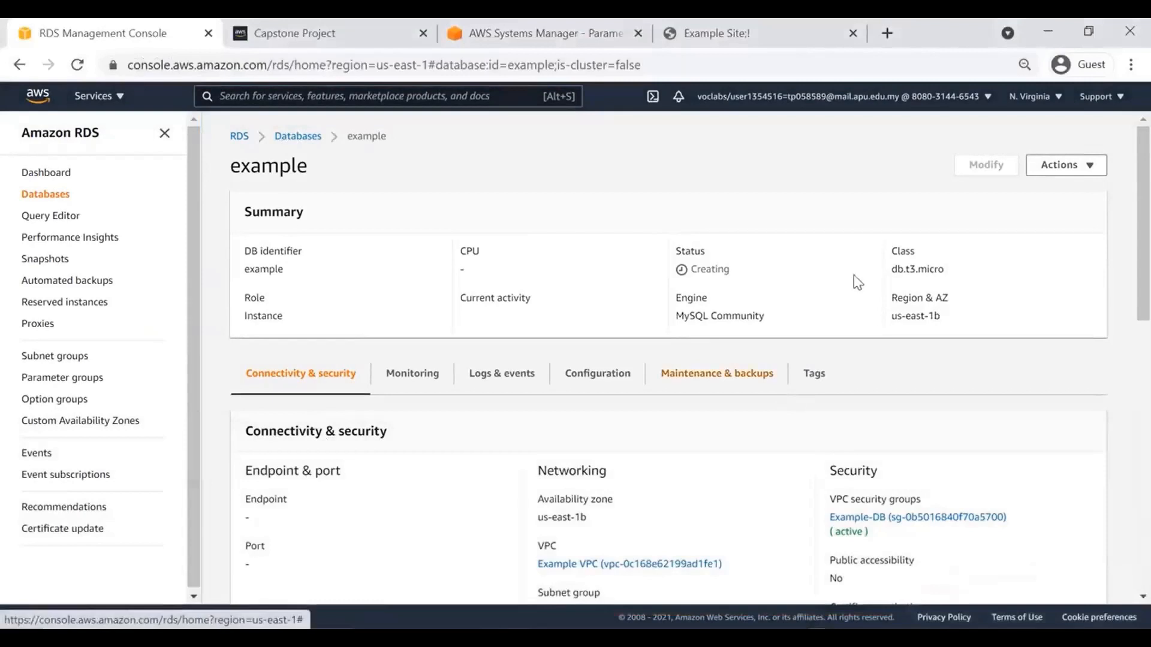
left_click(298, 138)
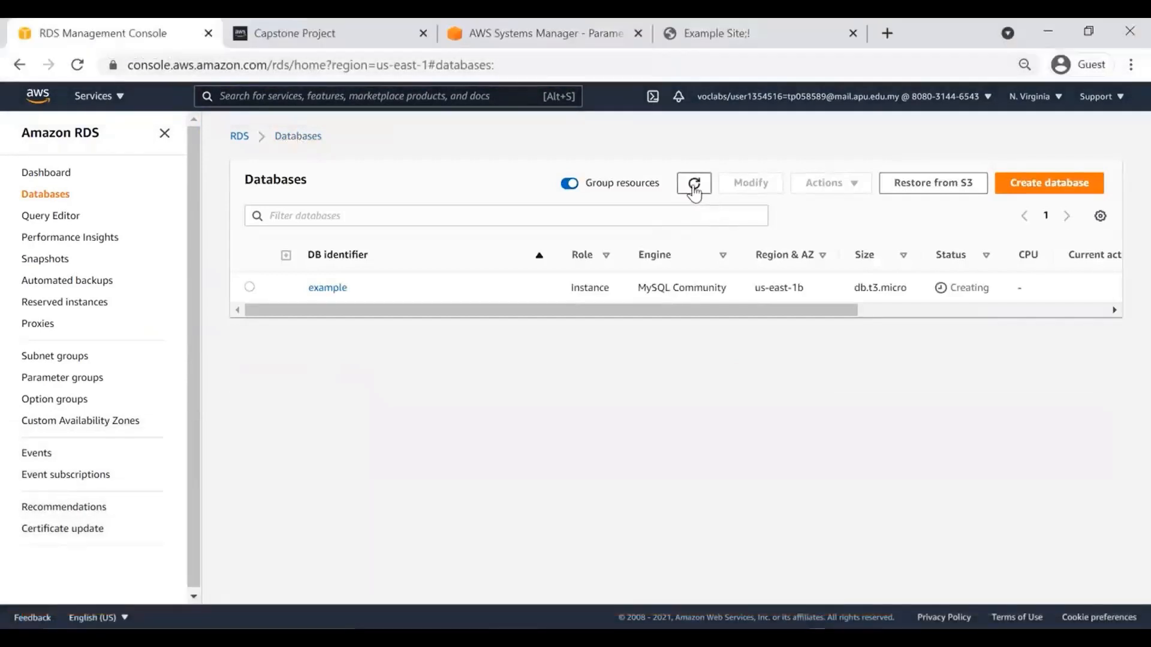
left_click(693, 189)
left_click(694, 189)
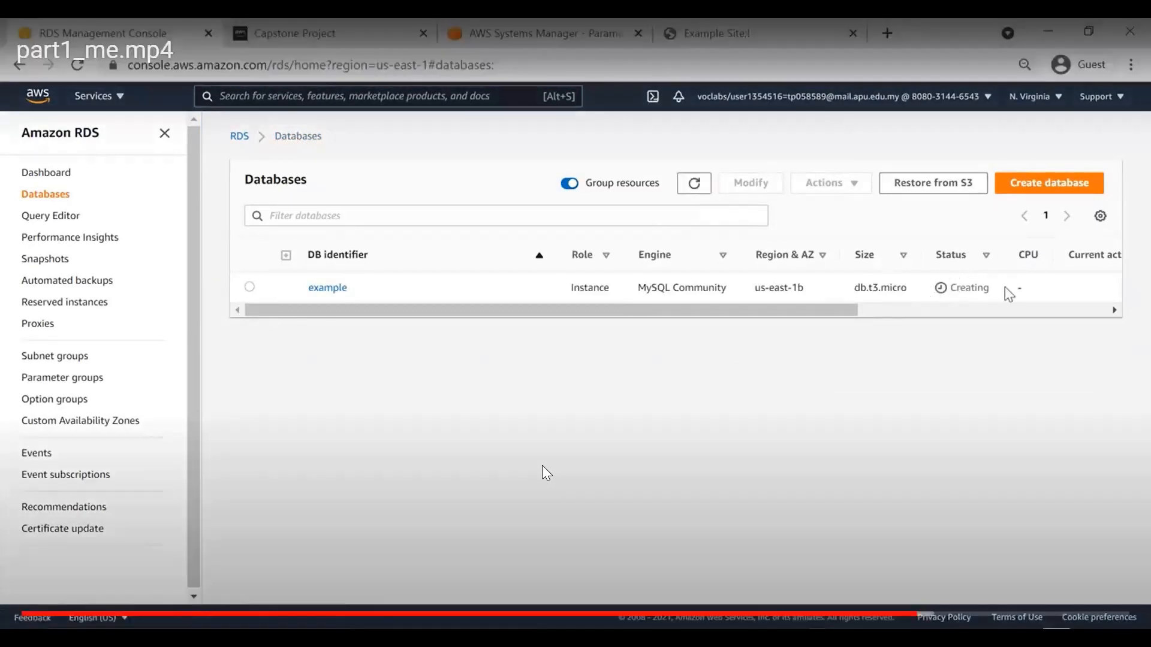
double_click(959, 288)
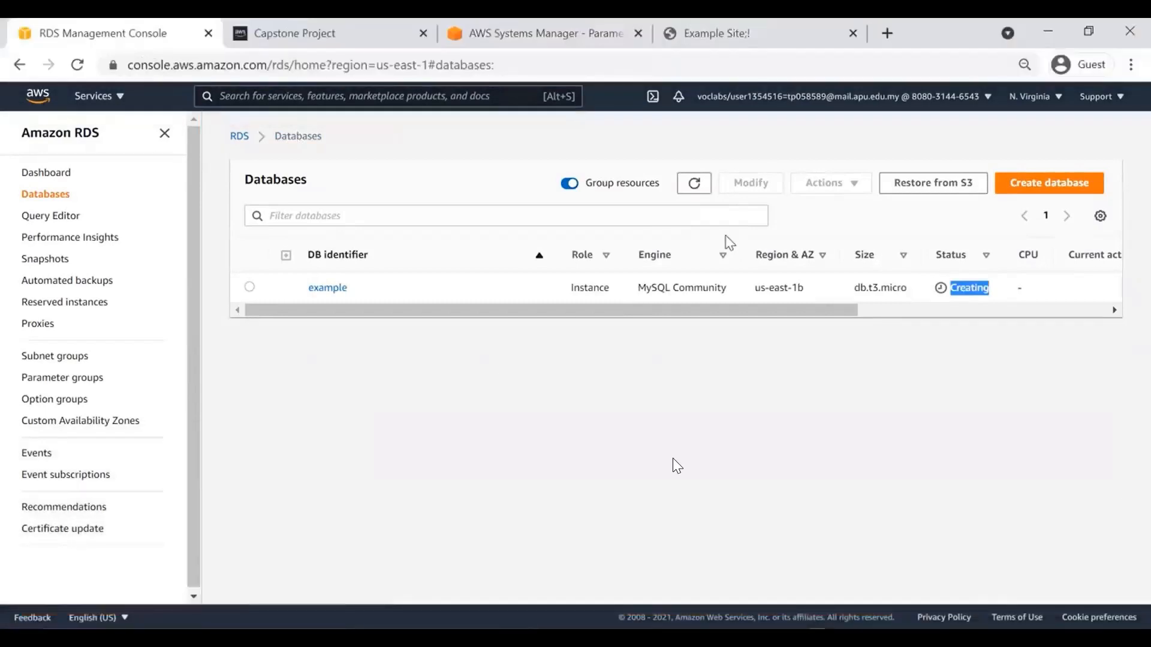
left_click(691, 183)
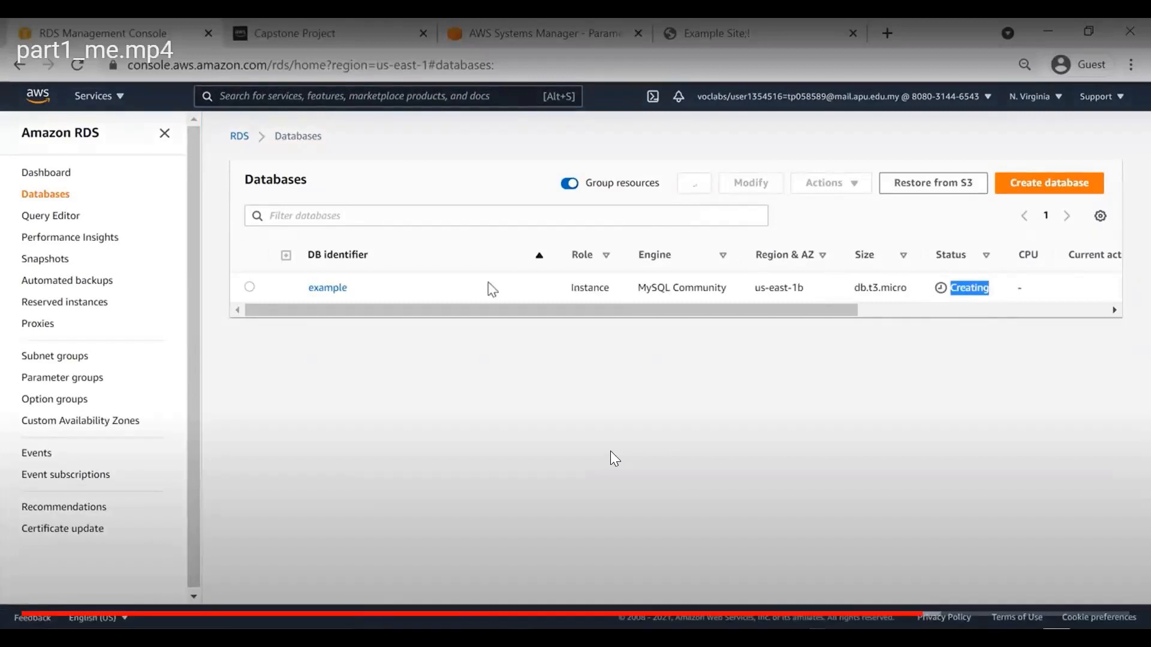
left_click(329, 288)
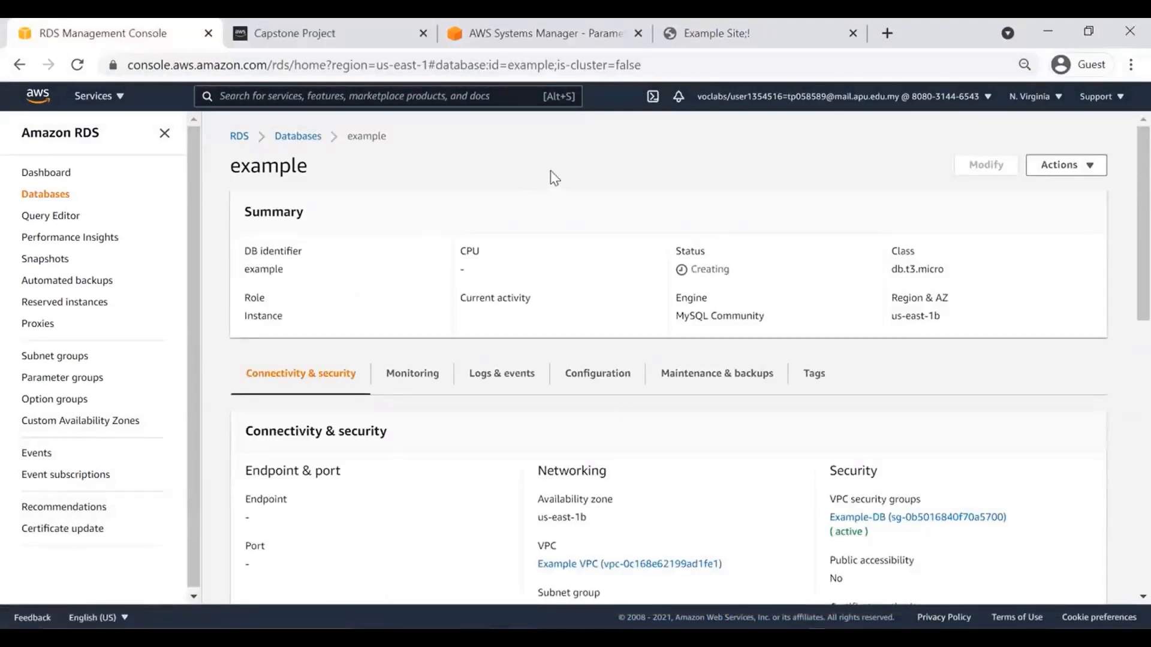
left_click(303, 137)
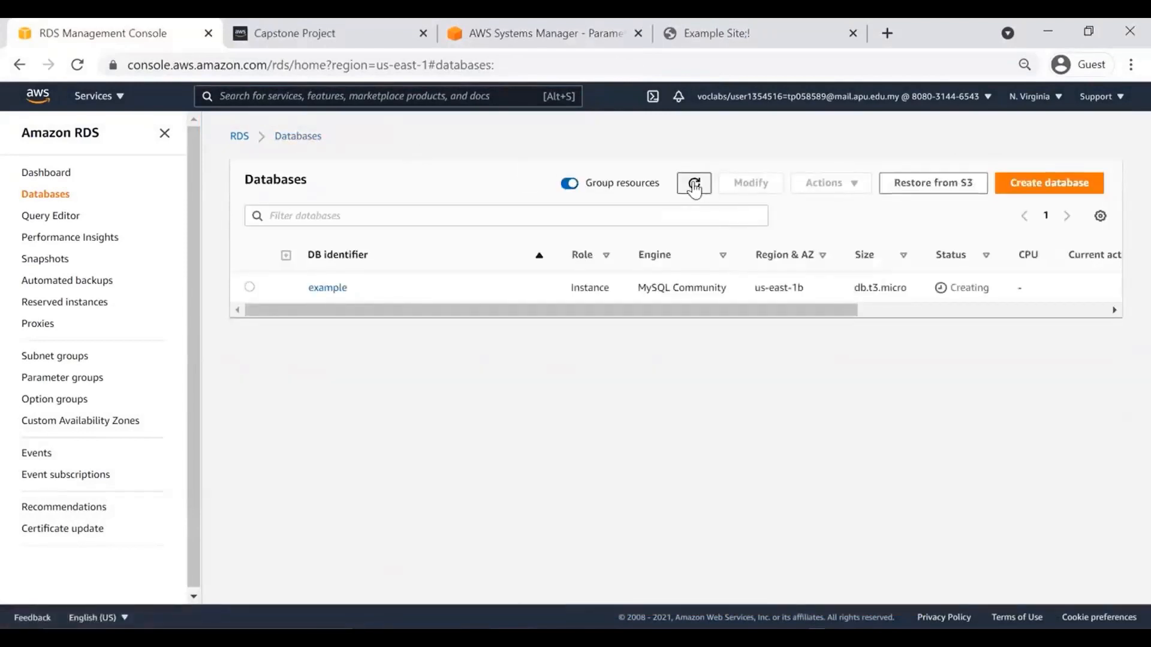
left_click(695, 186)
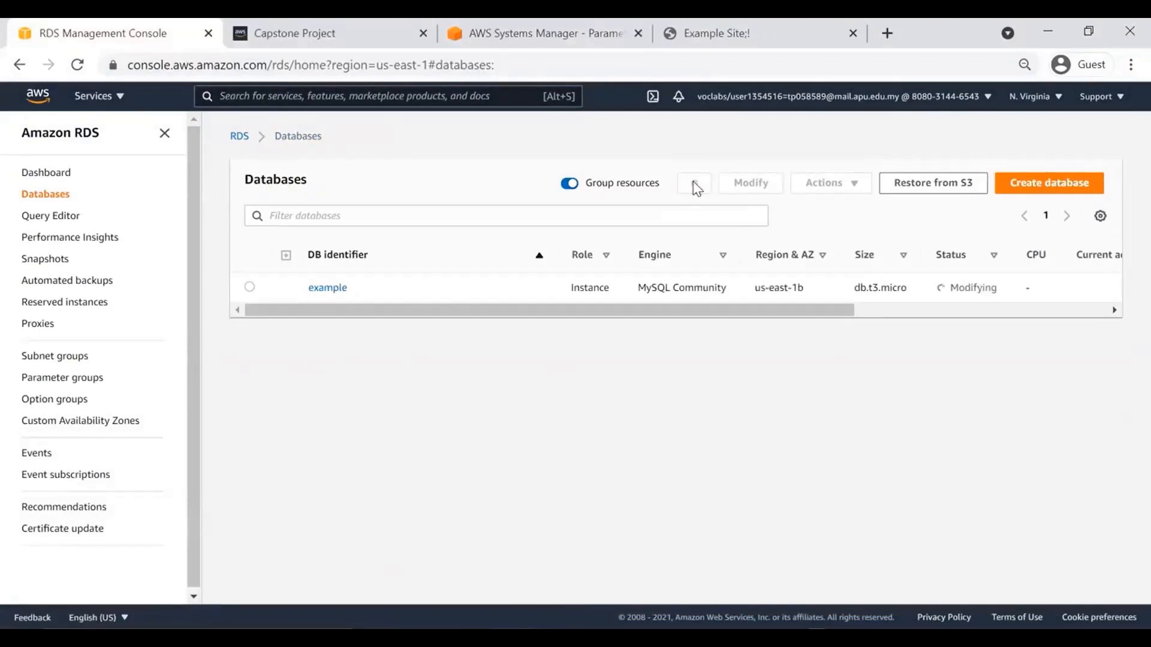
Copy the example database's endpoint hostname from its details page.
left_click(328, 289)
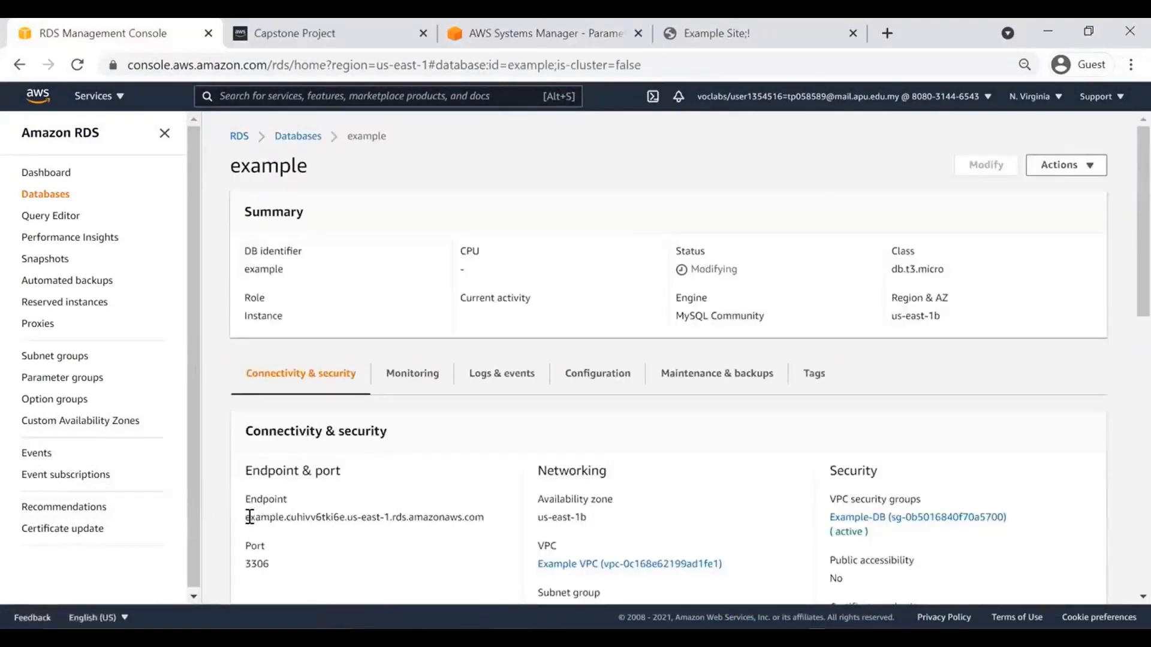
left_click_drag(245, 517, 485, 535)
key("ctrl+c")
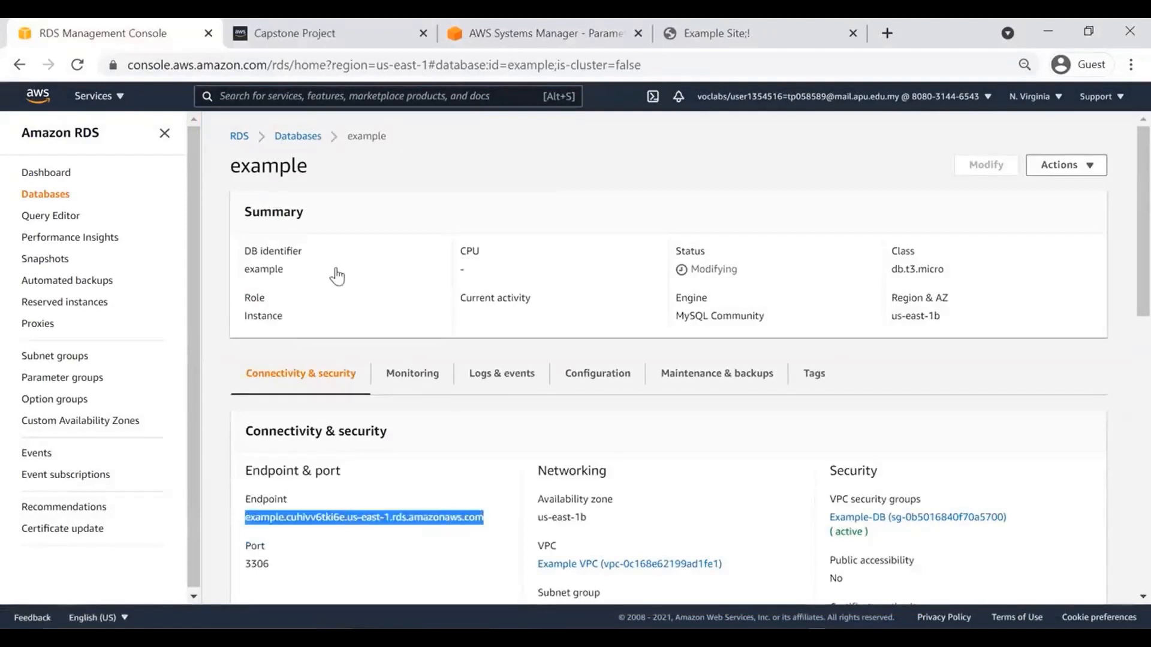
left_click(539, 47)
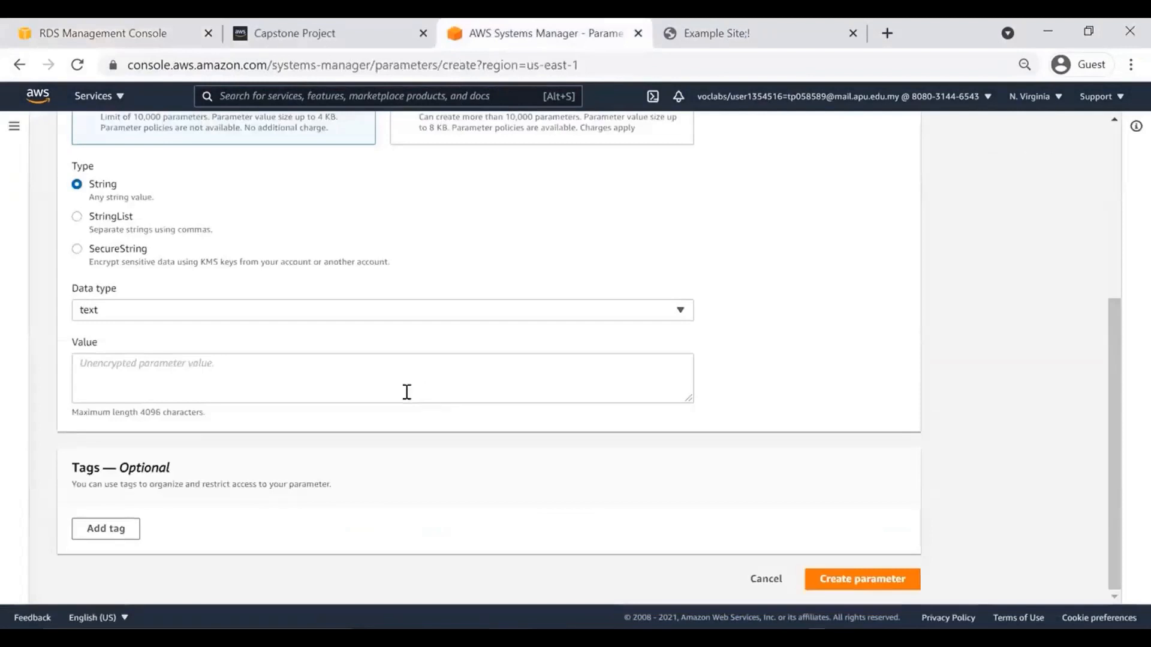
Create /example/endpoint with the pasted RDS endpoint hostname as its value.
left_click(202, 363)
key("ctrl+v")
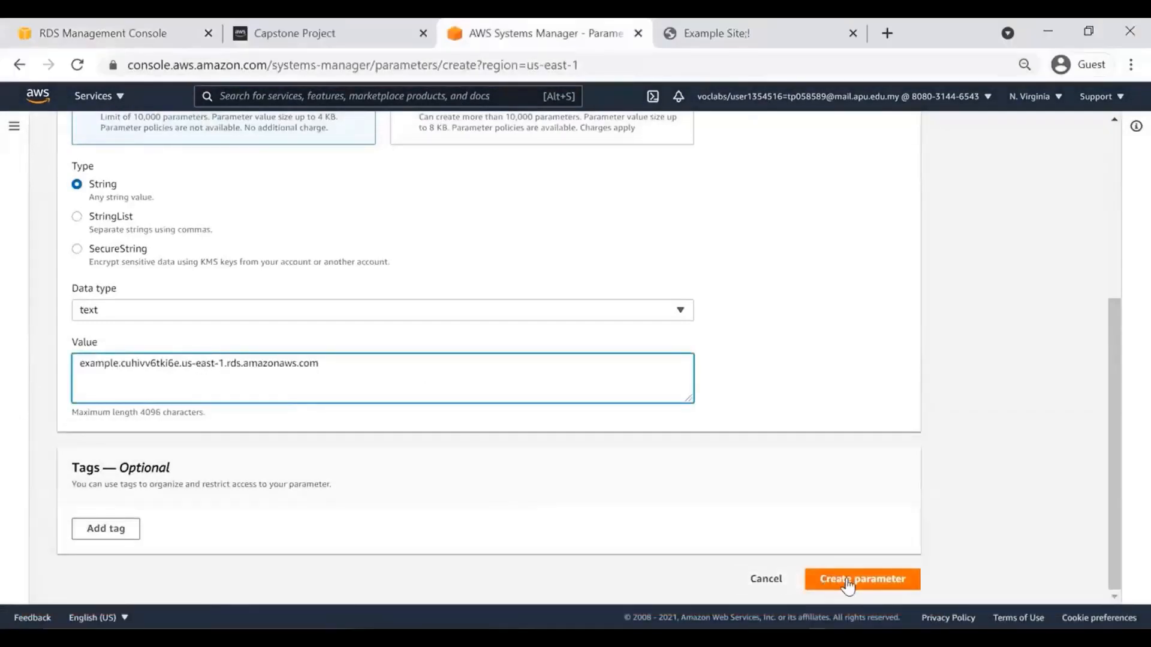
left_click(847, 579)
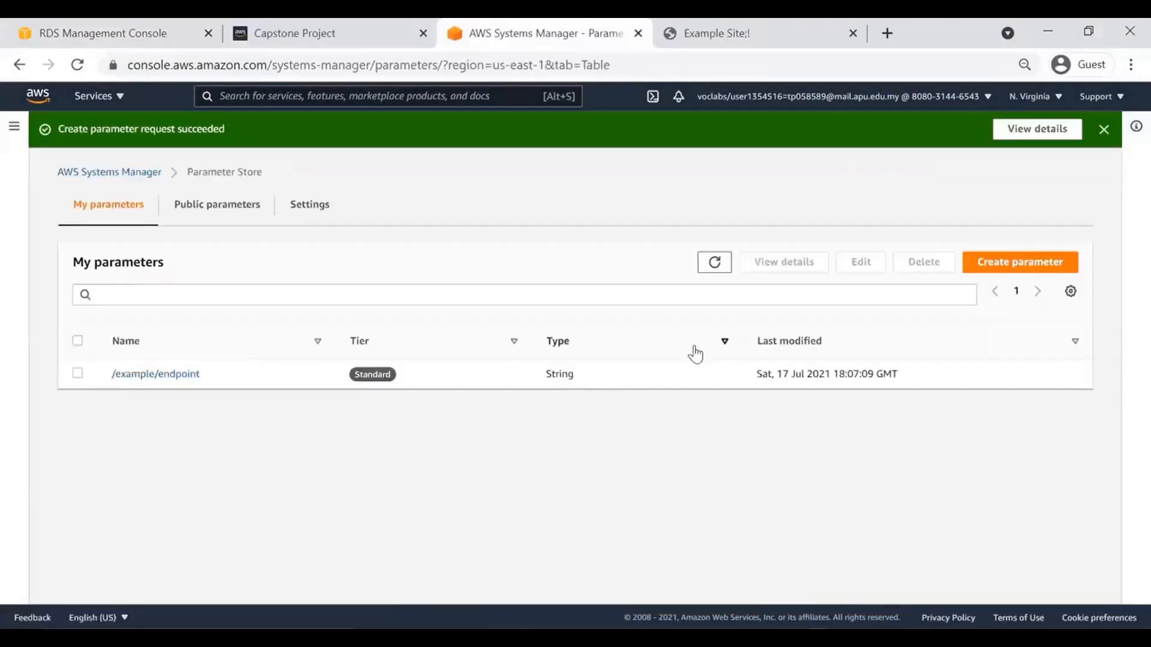
Create parameter /example/database with value exampledb.
left_click(998, 269)
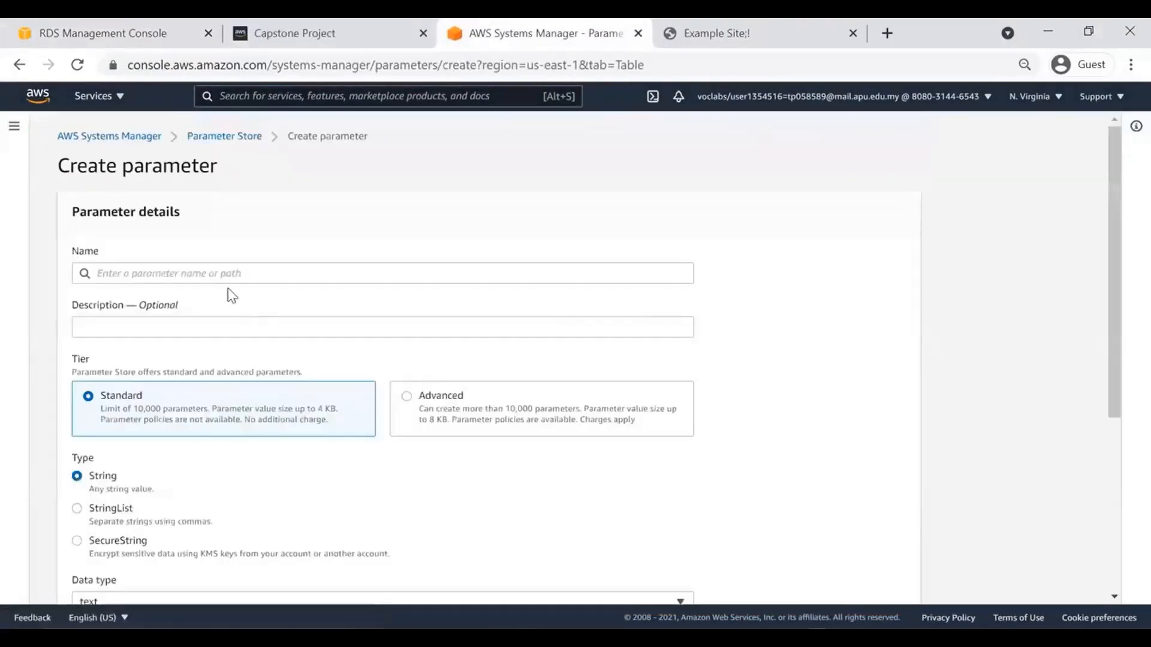
left_click(214, 270)
type("/ex")
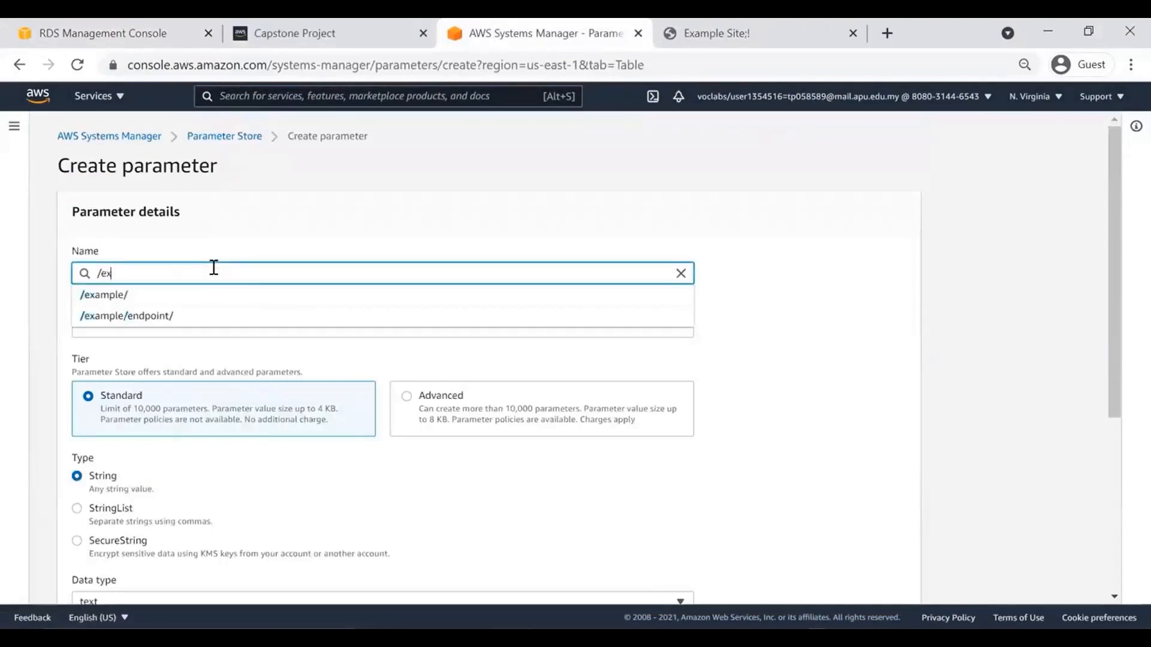
type("ample/database")
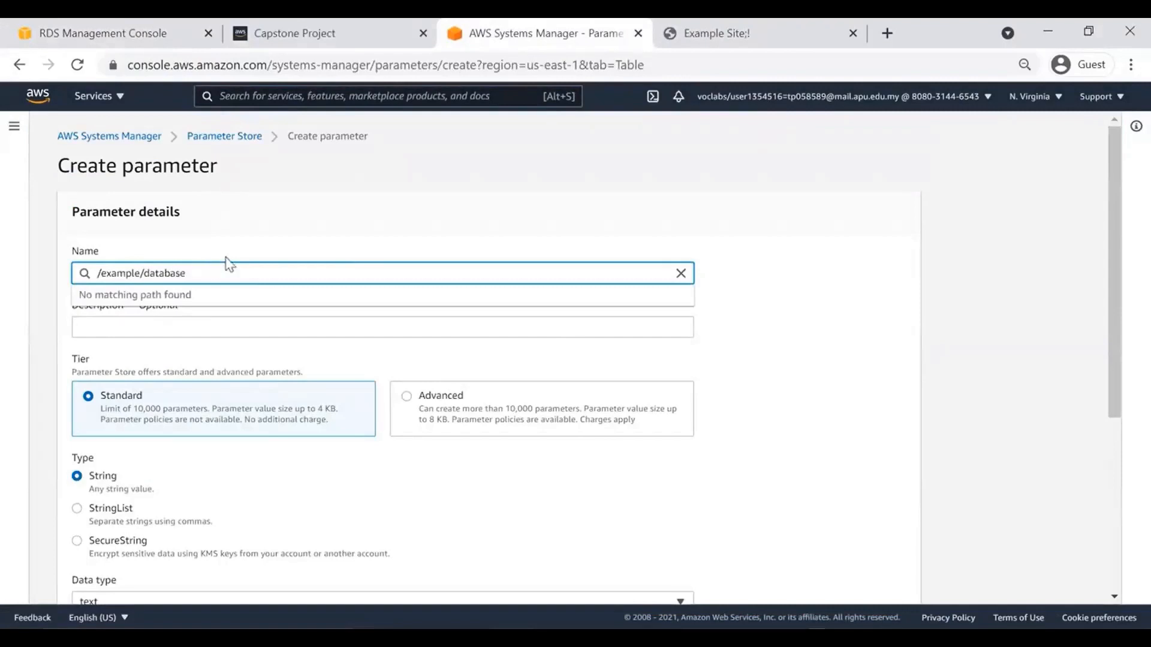
left_click(296, 203)
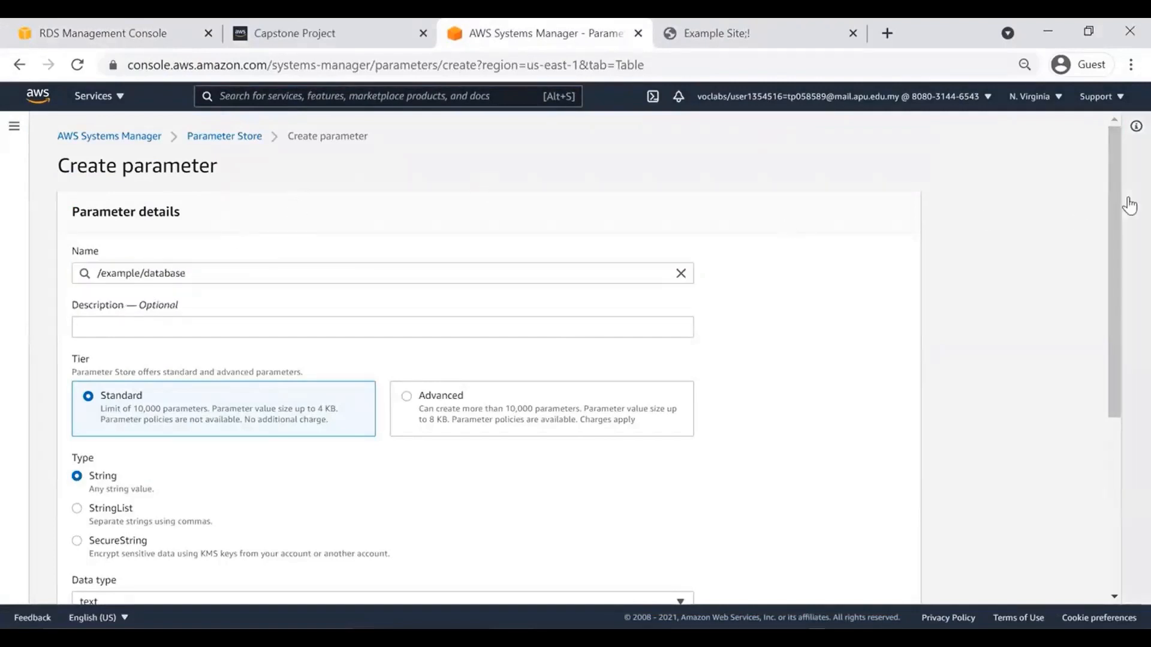
left_click_drag(1114, 203, 1125, 325)
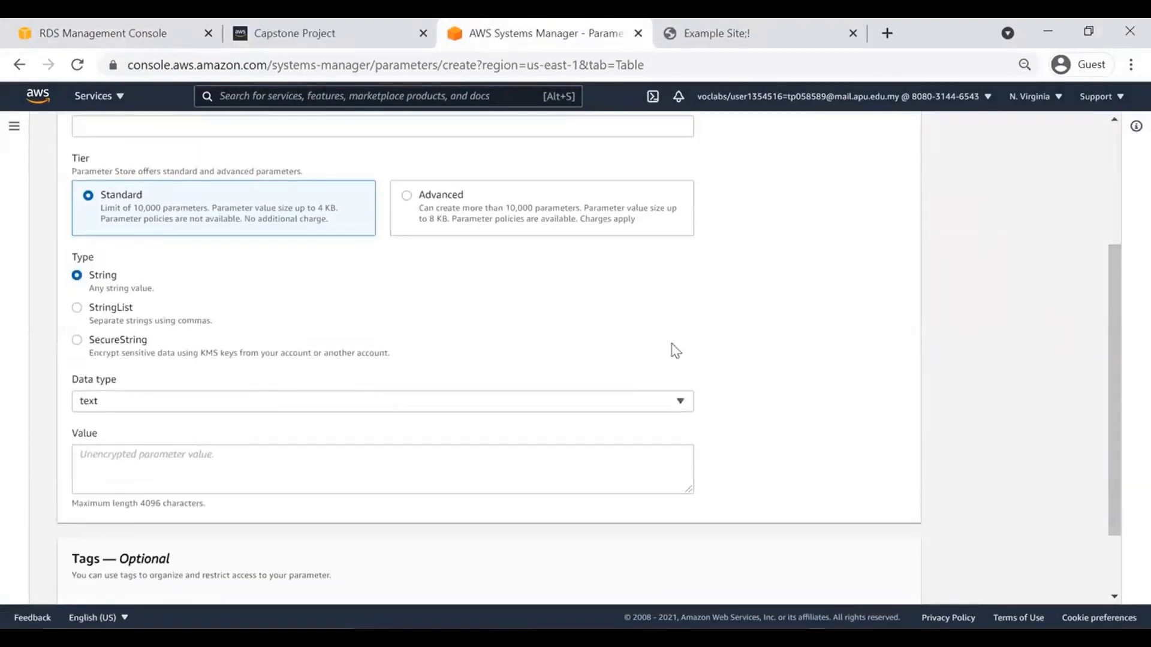
left_click(171, 463)
type("examp")
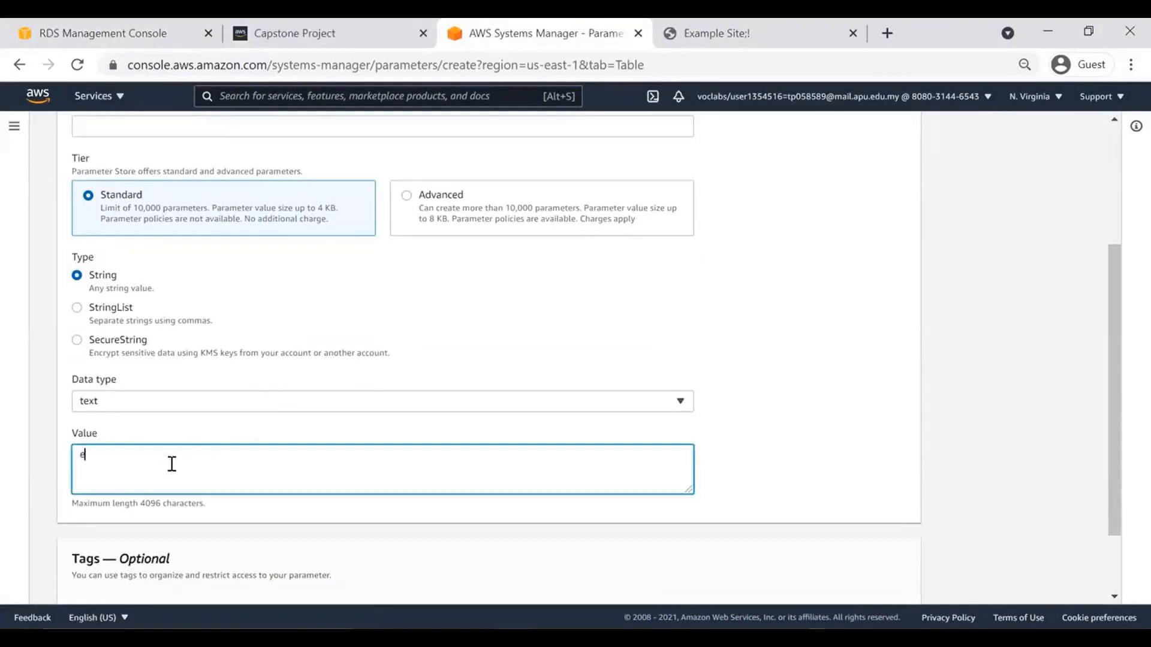
type("ledb")
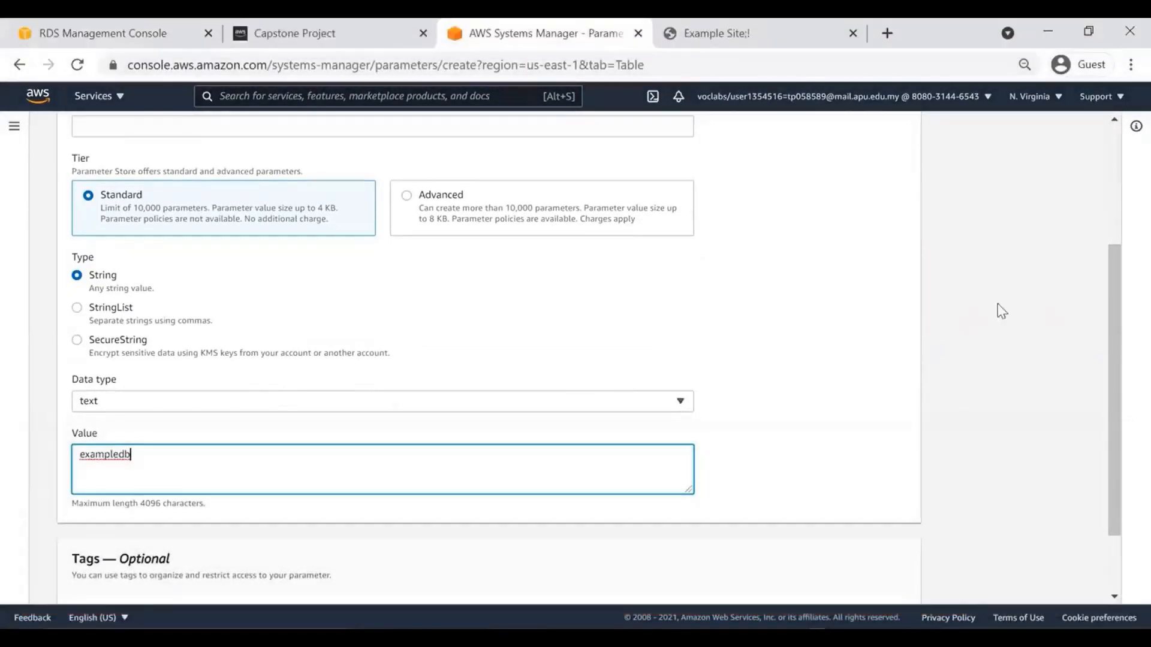
left_click_drag(1114, 287, 1120, 367)
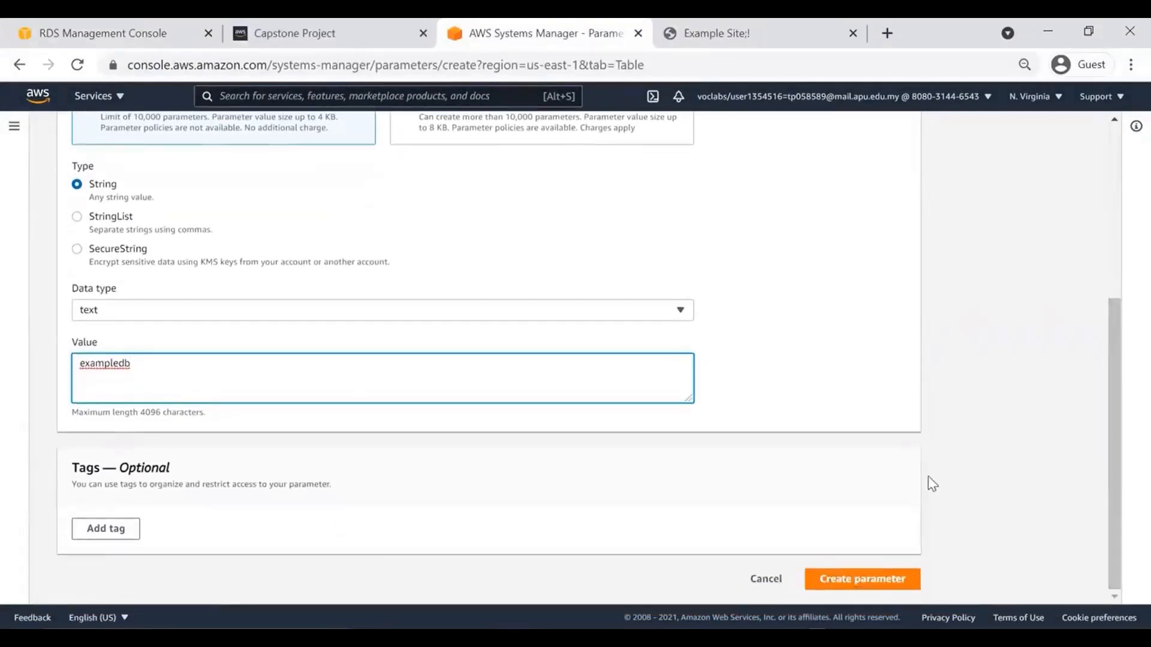
left_click(867, 575)
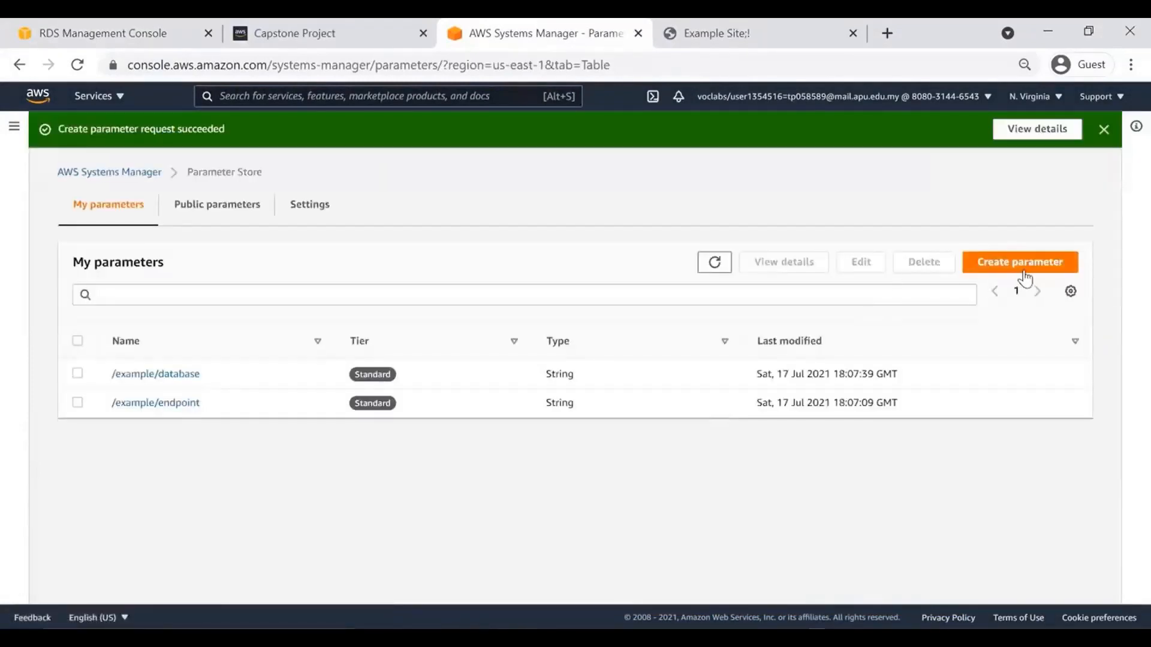
left_click(1025, 271)
Create parameter /example/username with value admin.
left_click(333, 274)
type("/exam")
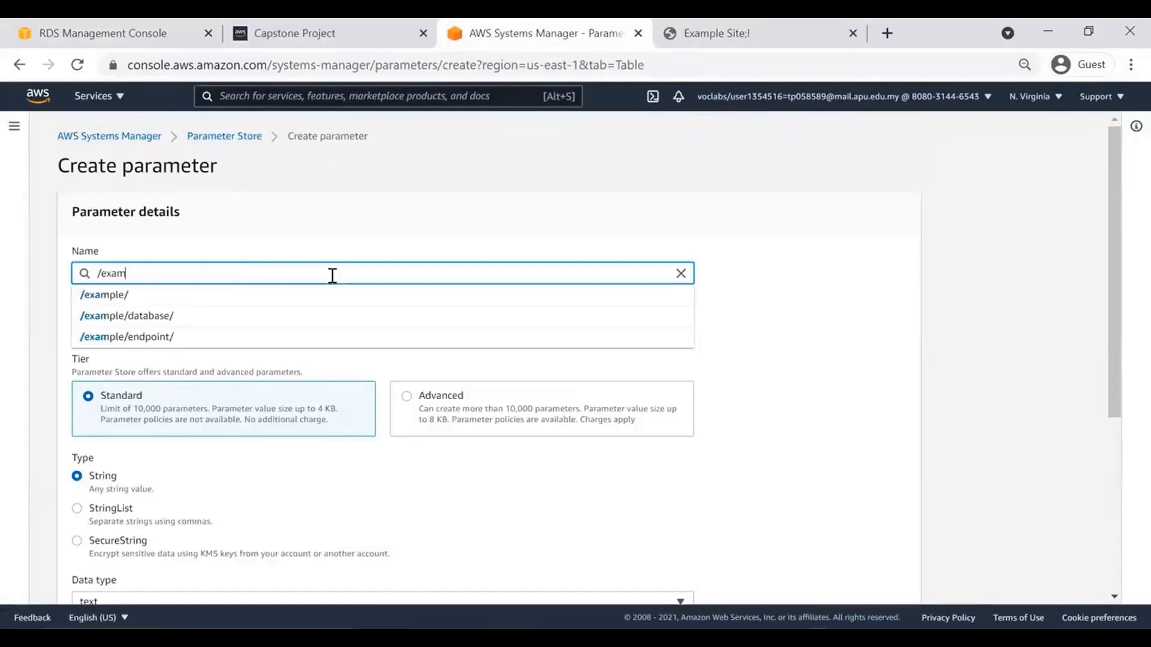
type("ple/user")
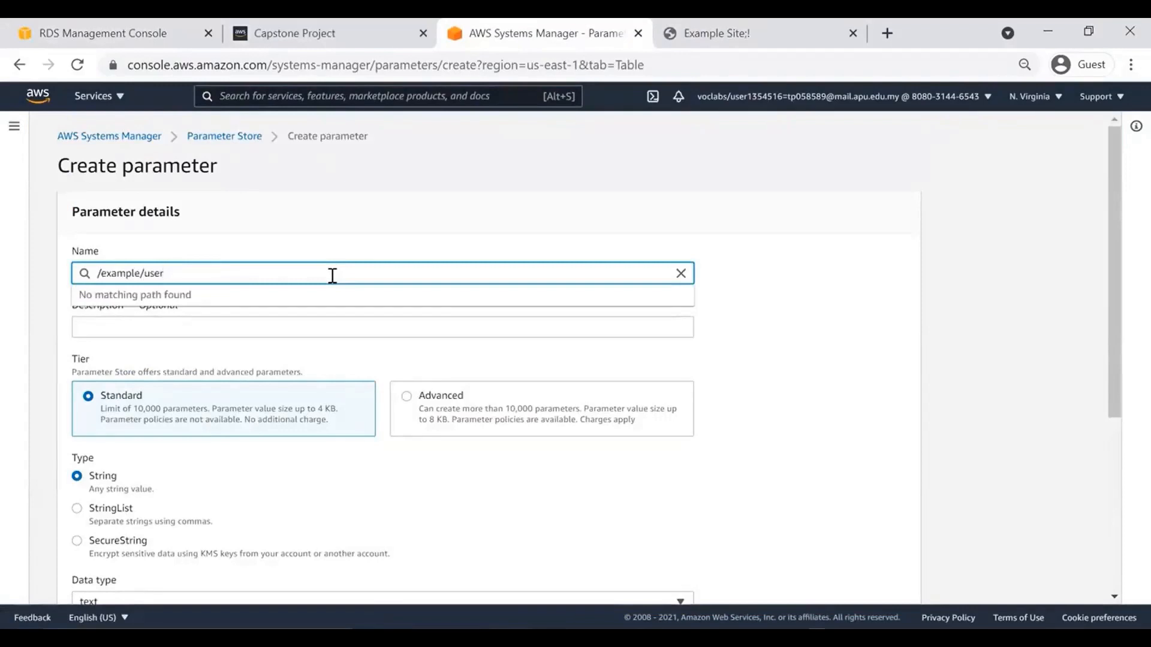
type("name")
left_click(928, 207)
left_click_drag(1109, 185, 1109, 367)
left_click(365, 369)
type("admin")
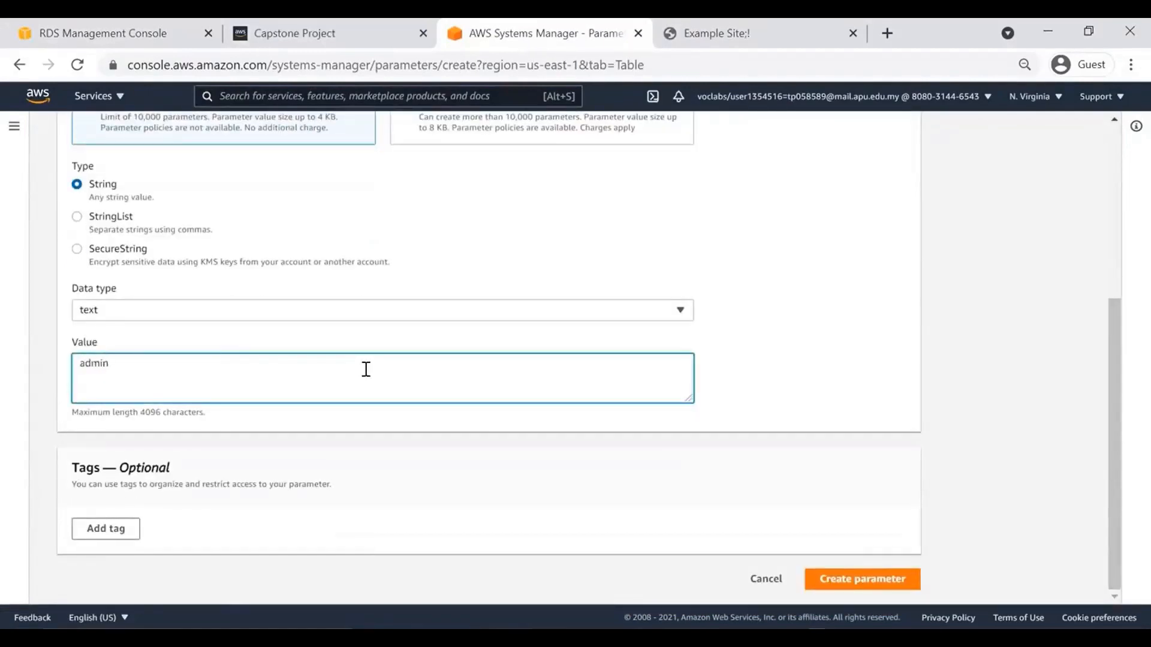
left_click(861, 580)
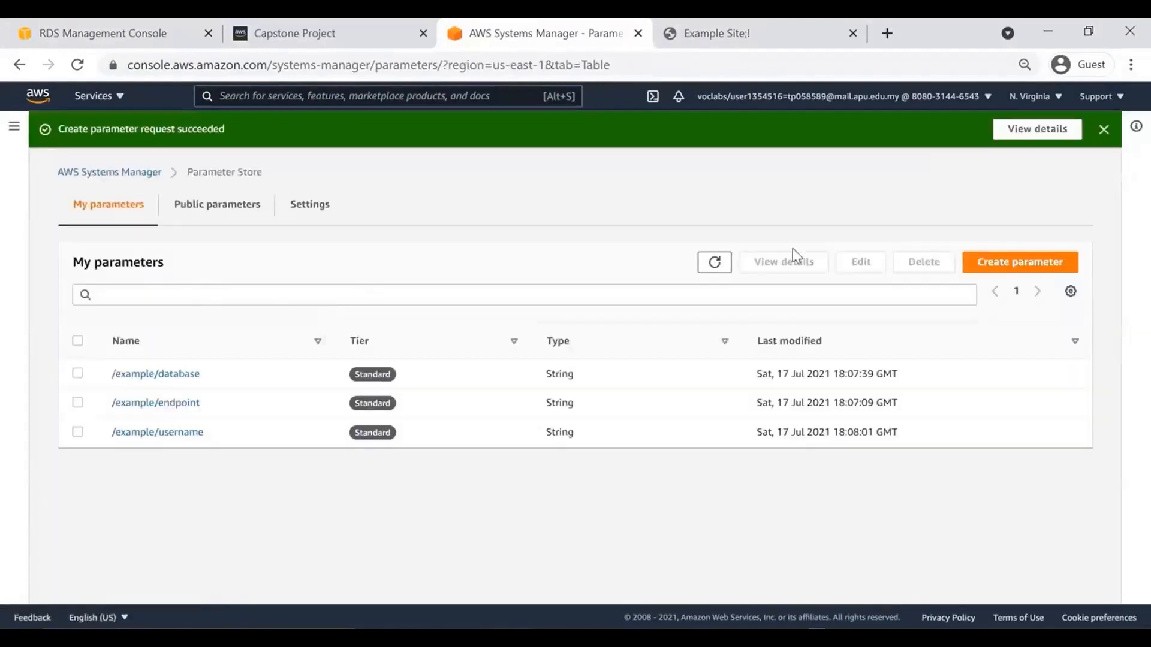
Create parameter /example/password holding the database password.
left_click(1008, 262)
left_click(451, 272)
type("/example/password")
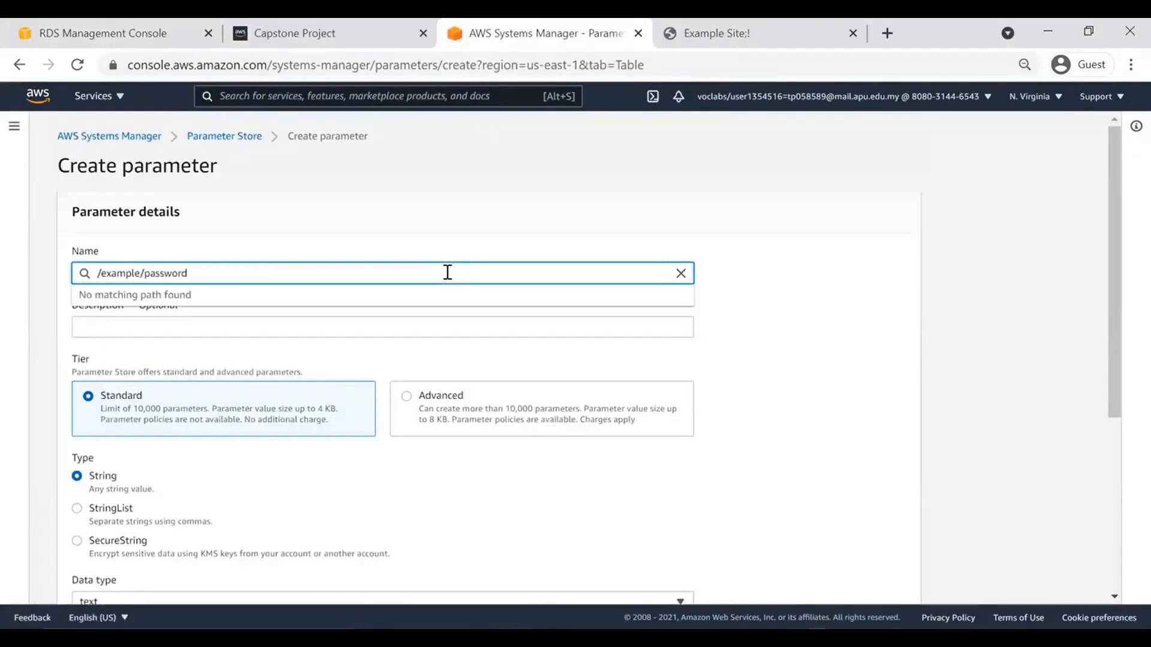
left_click(465, 207)
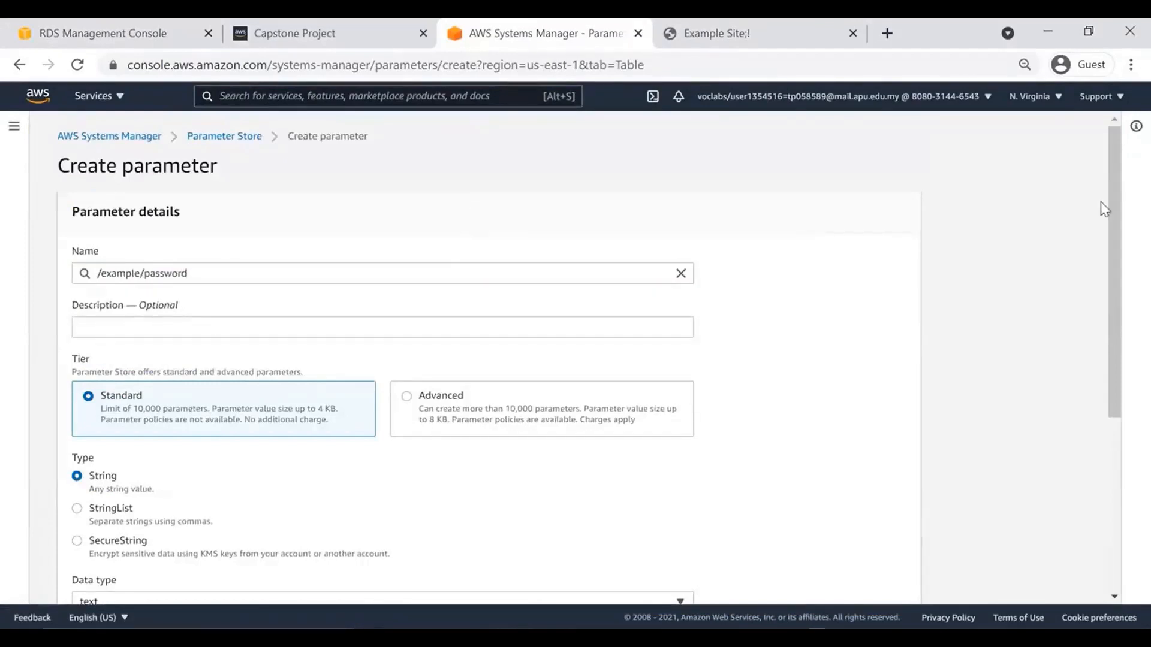
left_click_drag(1109, 200, 1103, 373)
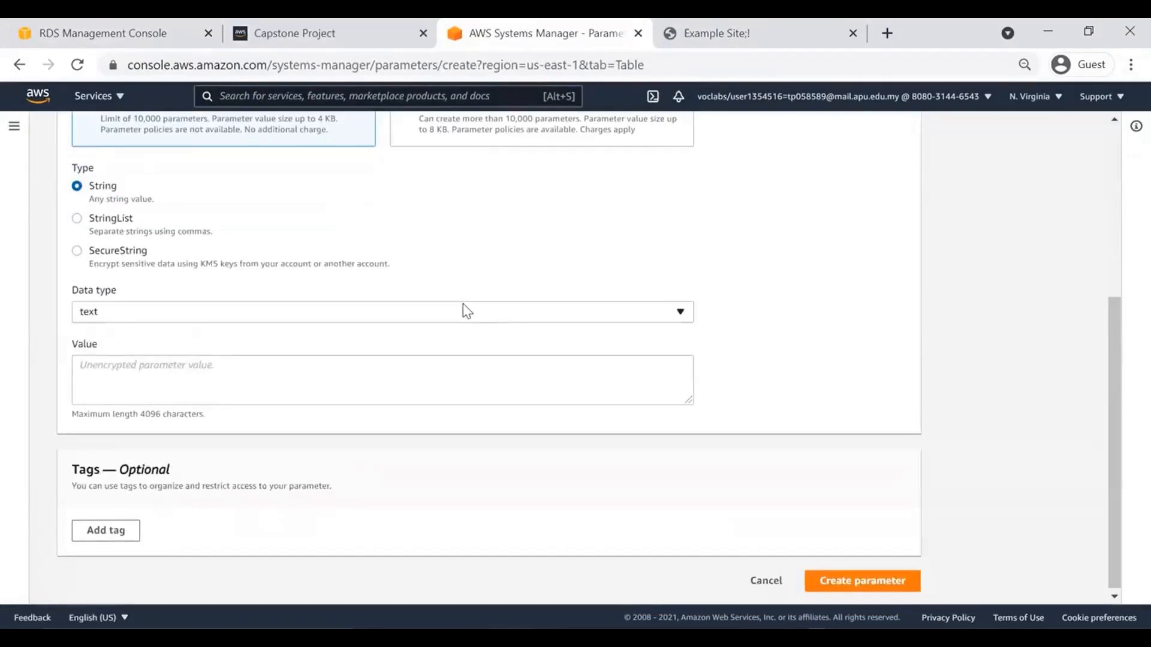
left_click(316, 382)
type("12345678")
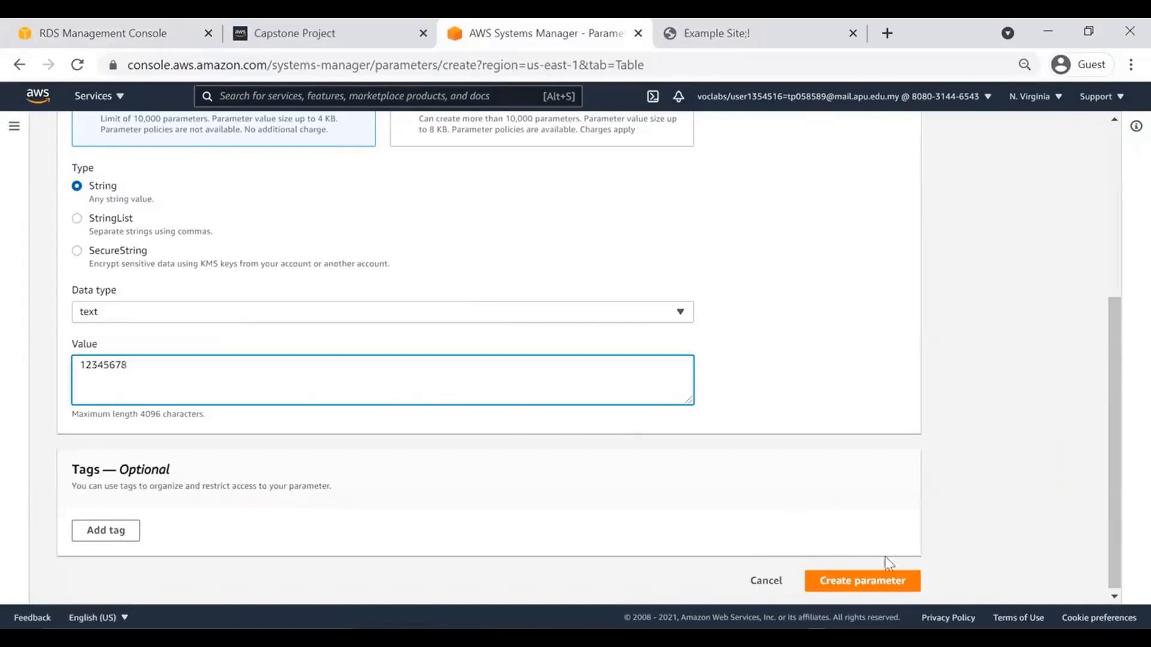
left_click(890, 585)
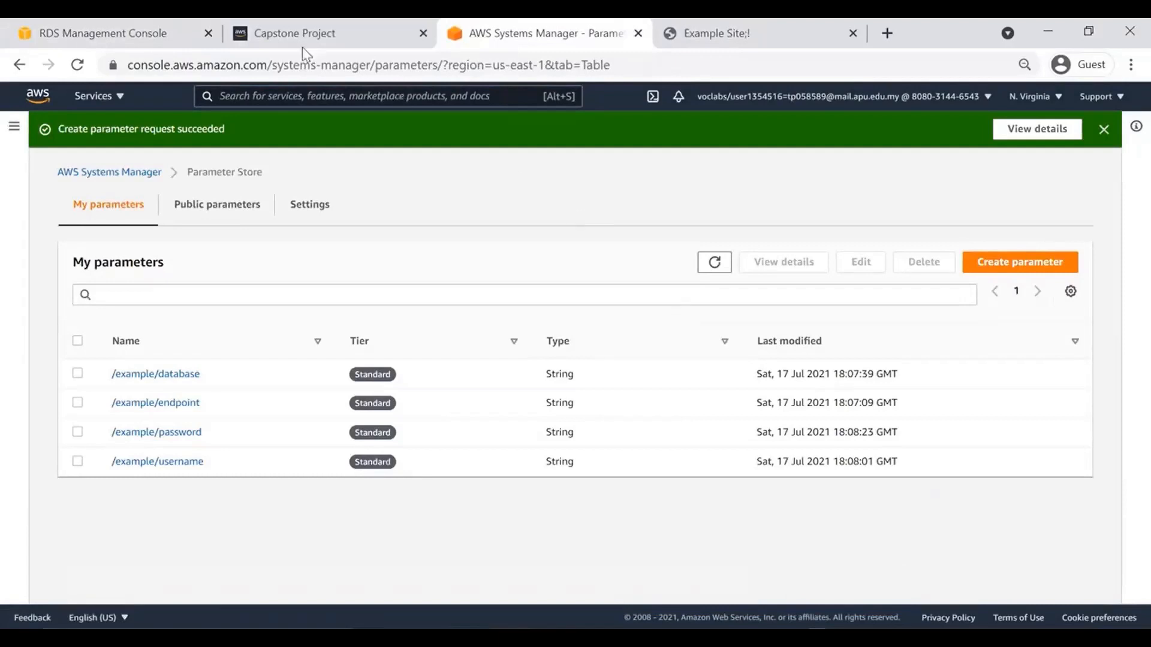
Return to the RDS Databases list and refresh repeatedly; example remains Modifying.
left_click(91, 36)
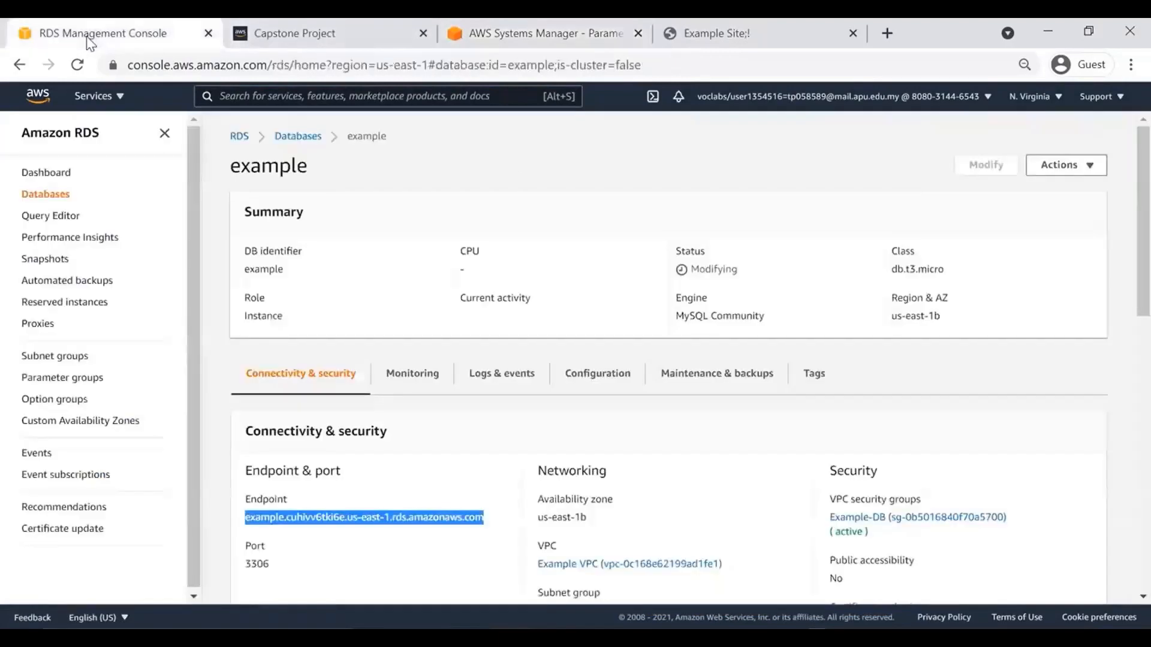
left_click(290, 141)
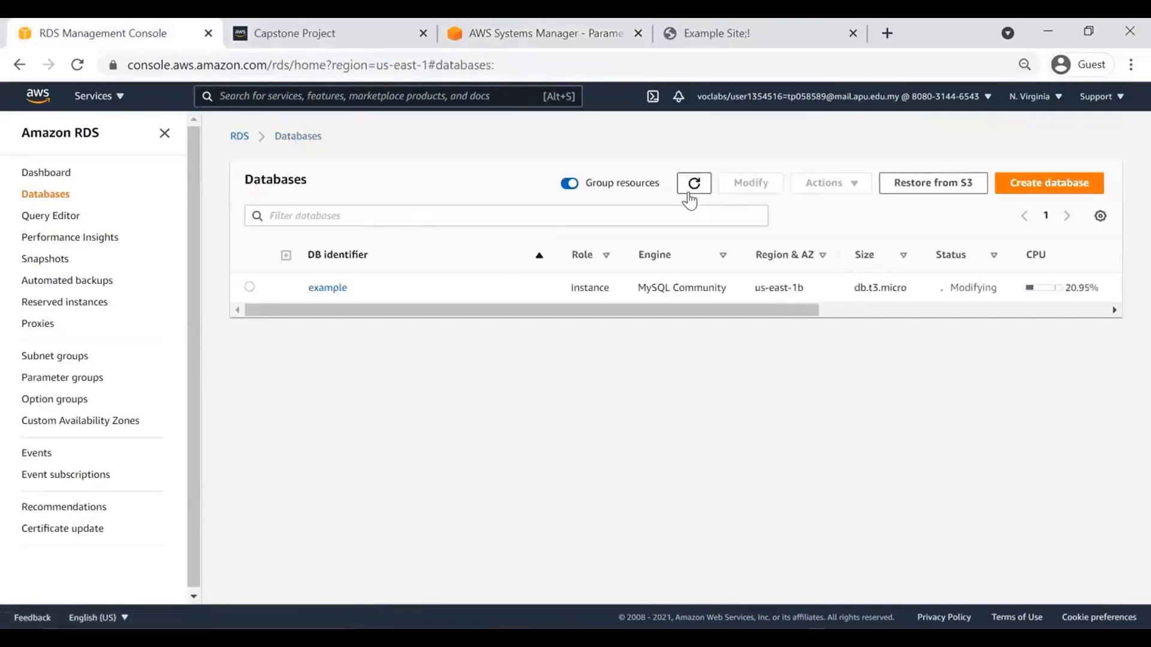
left_click(692, 190)
left_click(707, 185)
left_click(697, 186)
left_click(698, 188)
left_click(693, 187)
left_click(311, 37)
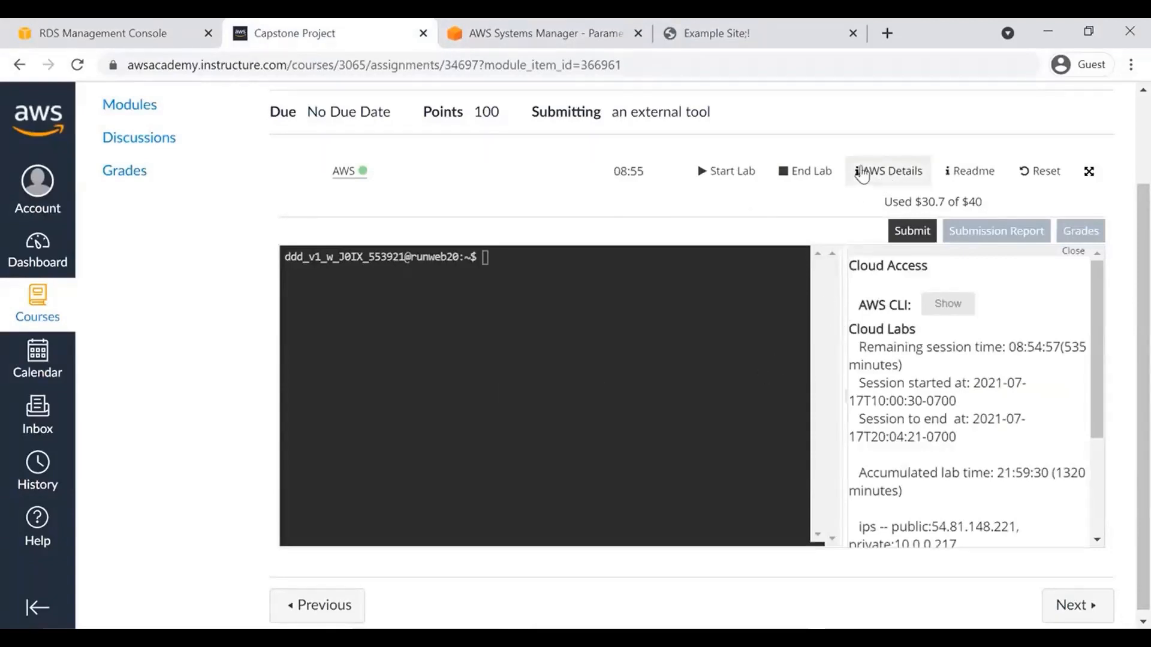
Download the lab SSH key as a PPK file (labsuser (3).ppk) from AWS Details.
left_click(861, 173)
scroll(1102, 394, "down", 1)
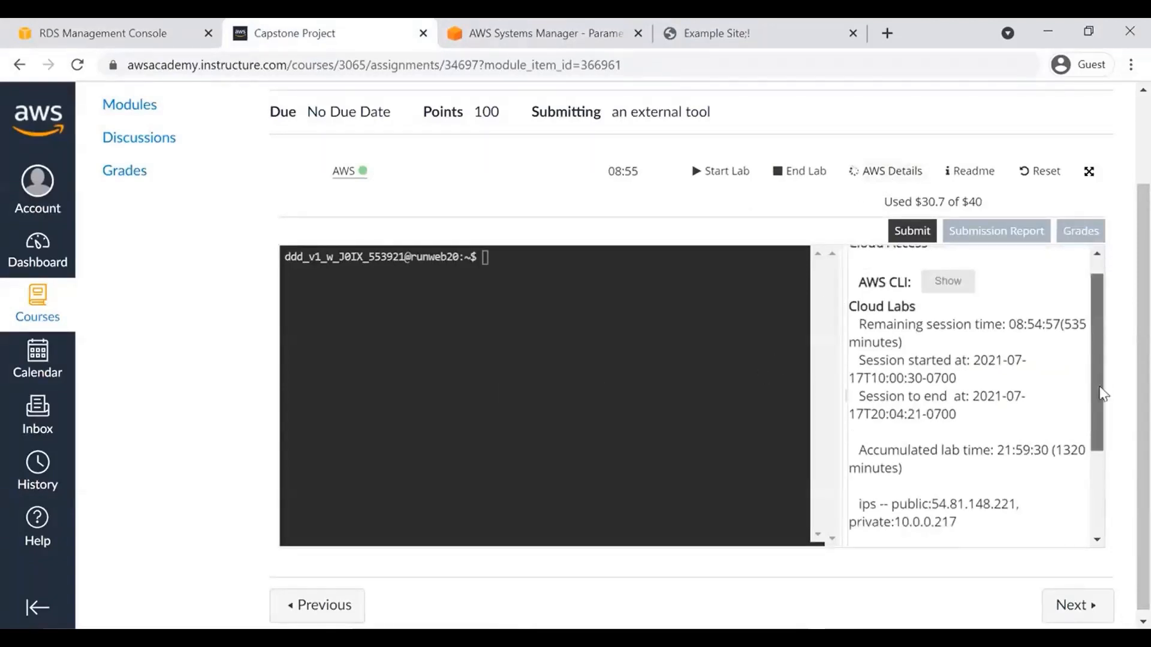
left_click_drag(1102, 394, 1099, 462)
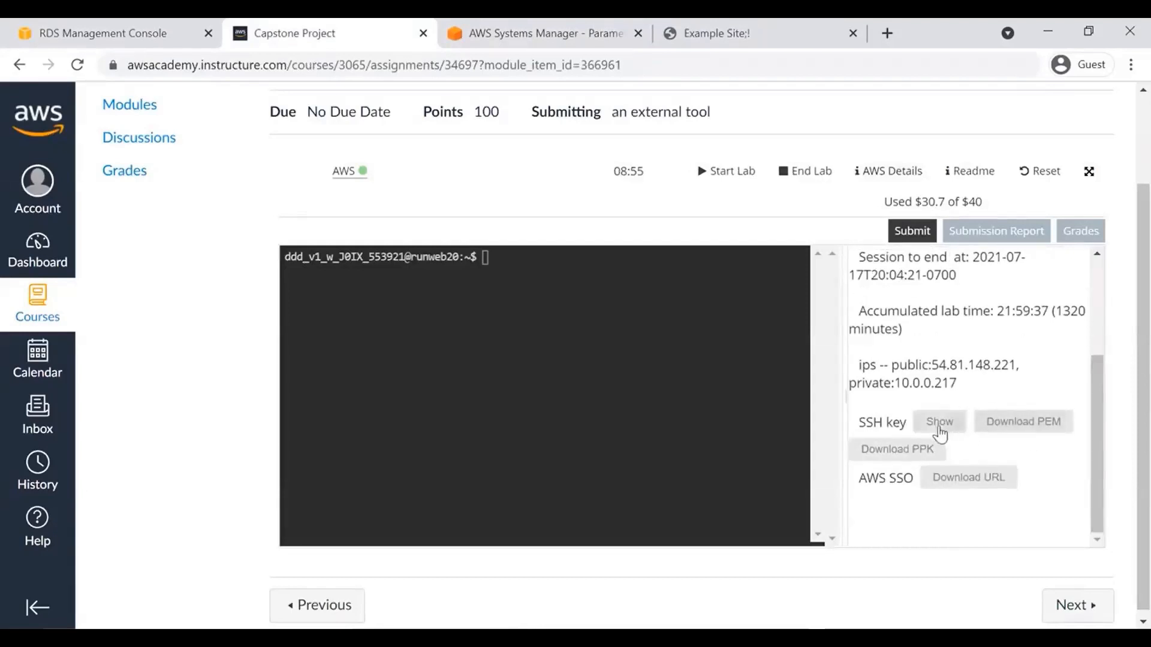
left_click(909, 457)
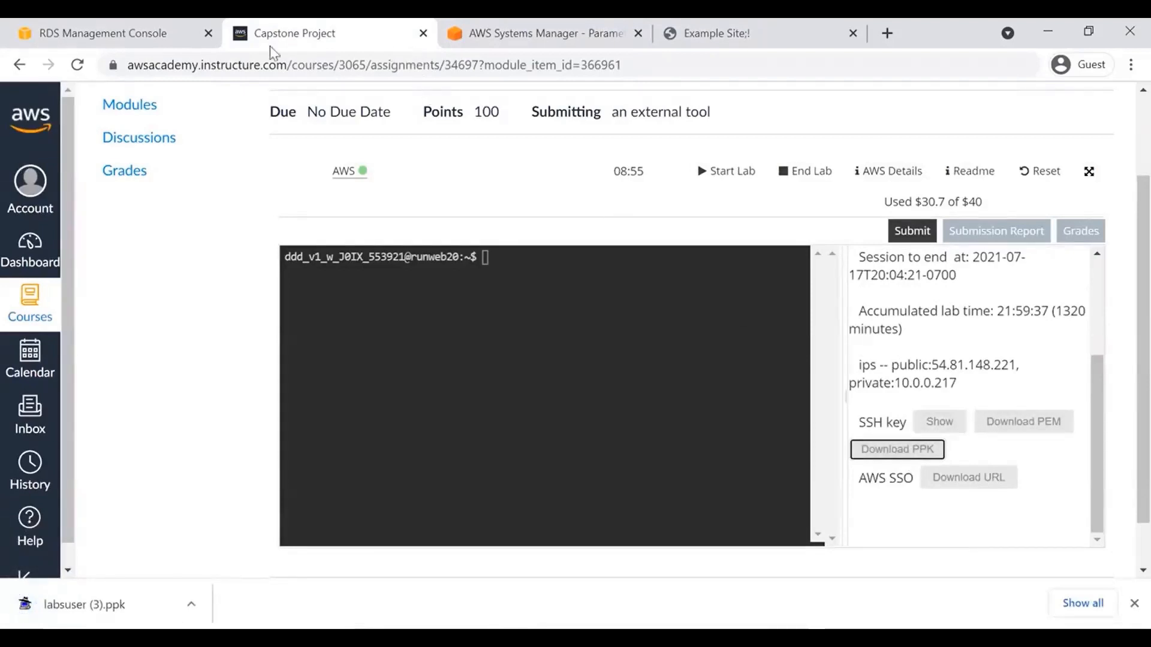
left_click(136, 36)
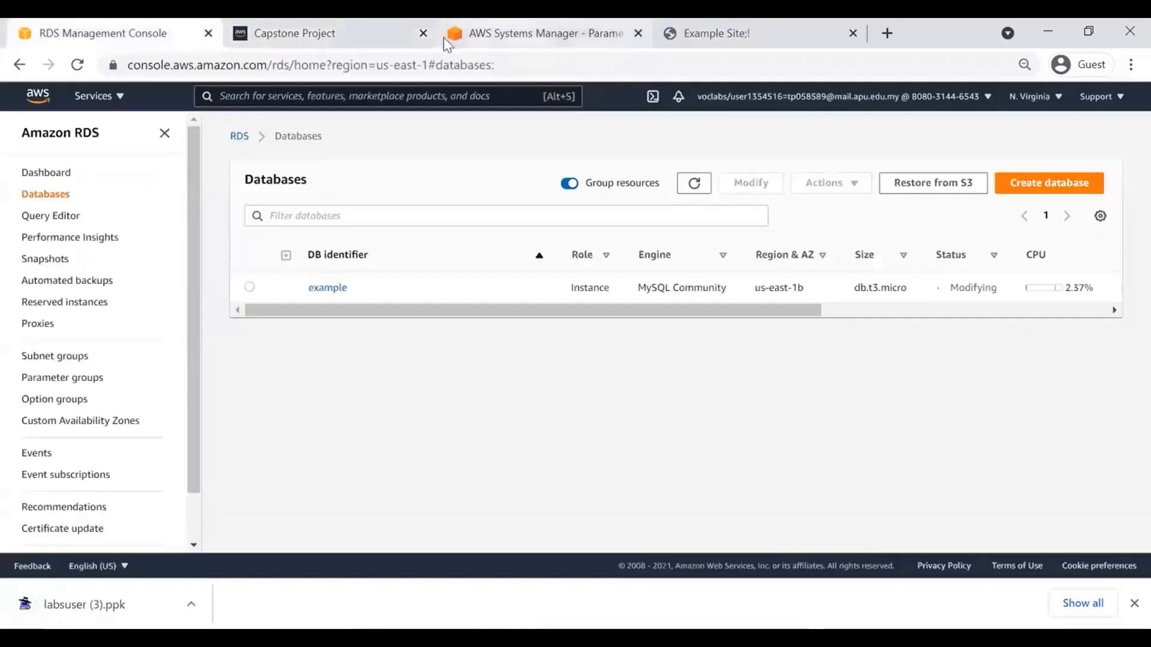
Open EC2's running instances and select the Bastion instance to view its details.
left_click(445, 37)
left_click(381, 105)
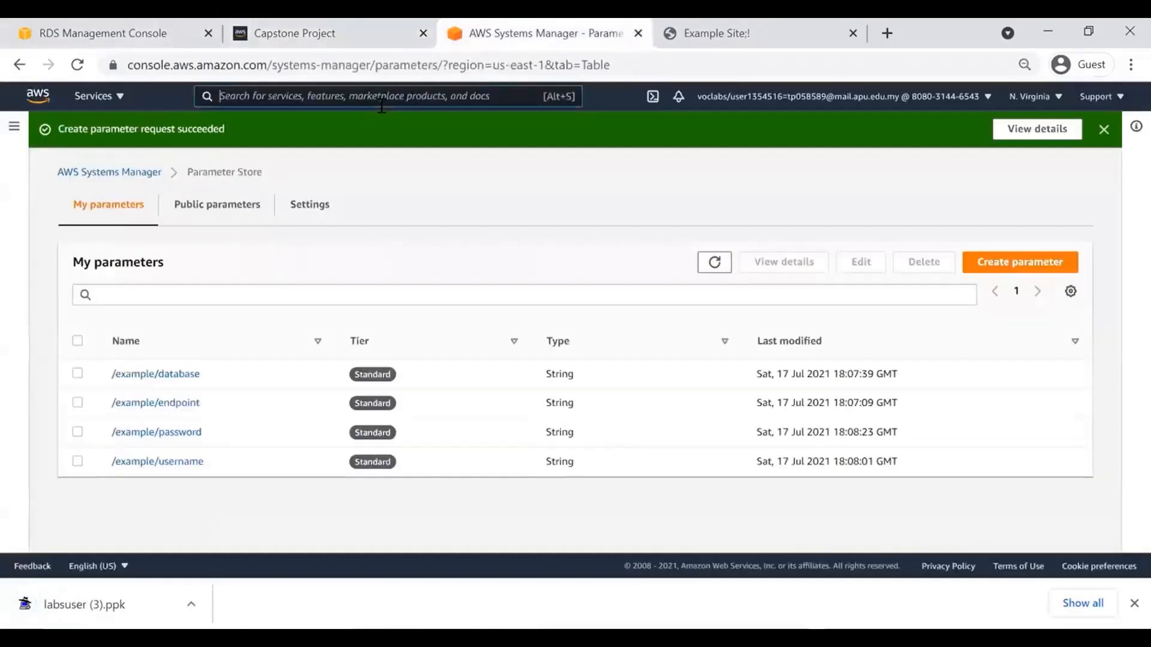
type("ec2")
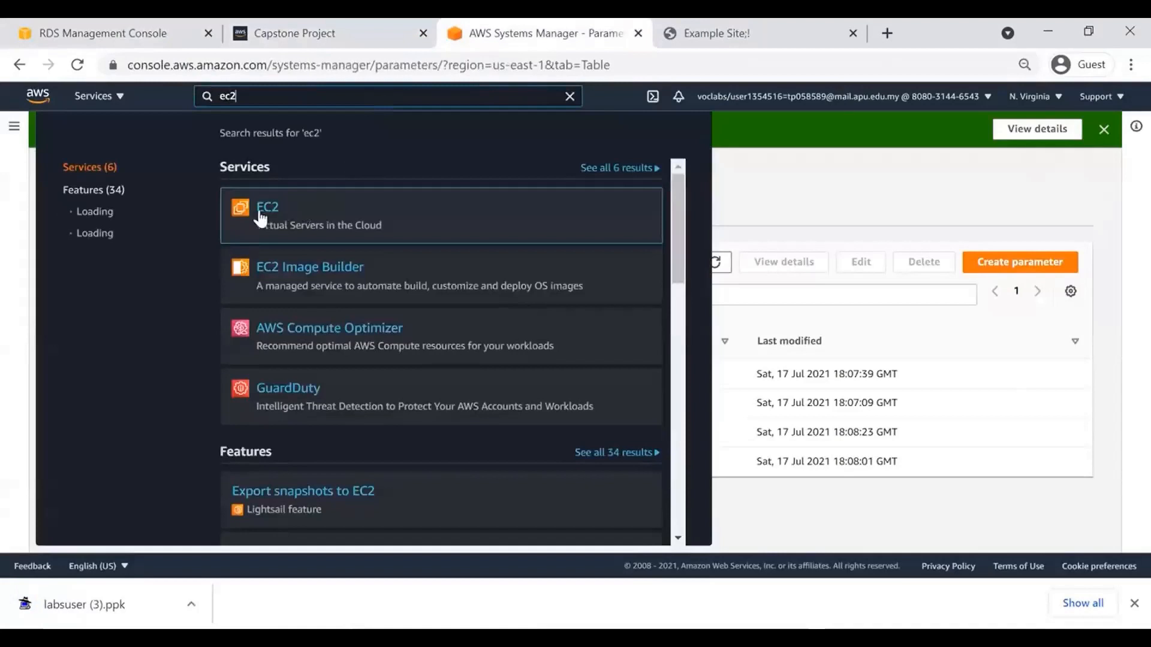
left_click(259, 215)
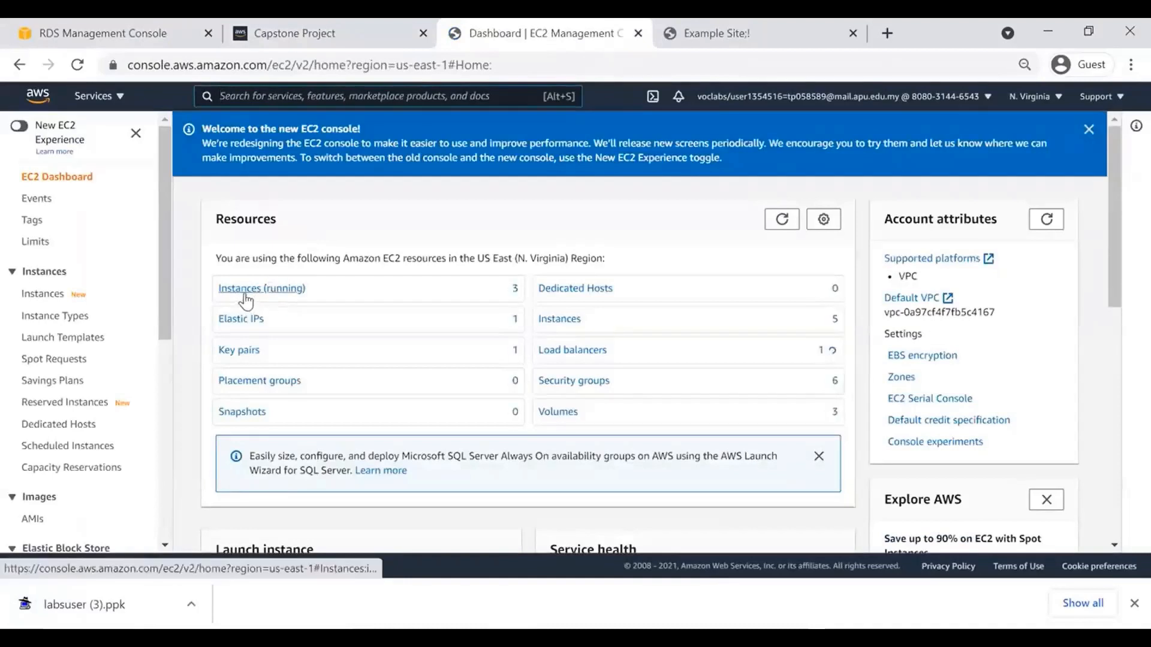
left_click(249, 294)
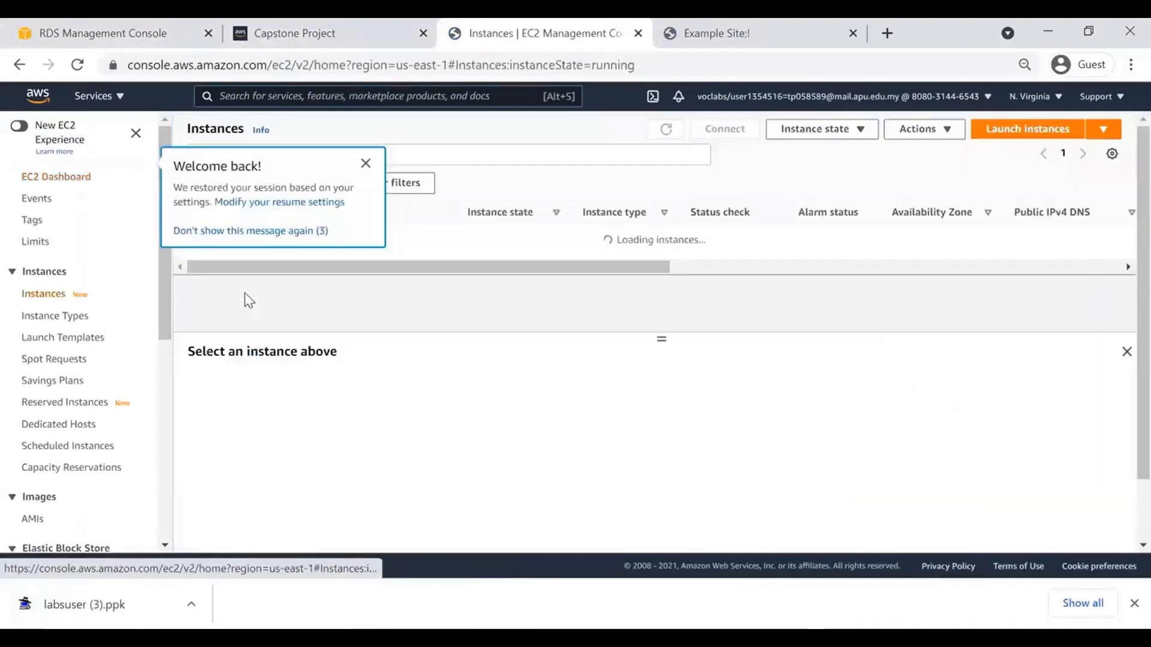
left_click(366, 164)
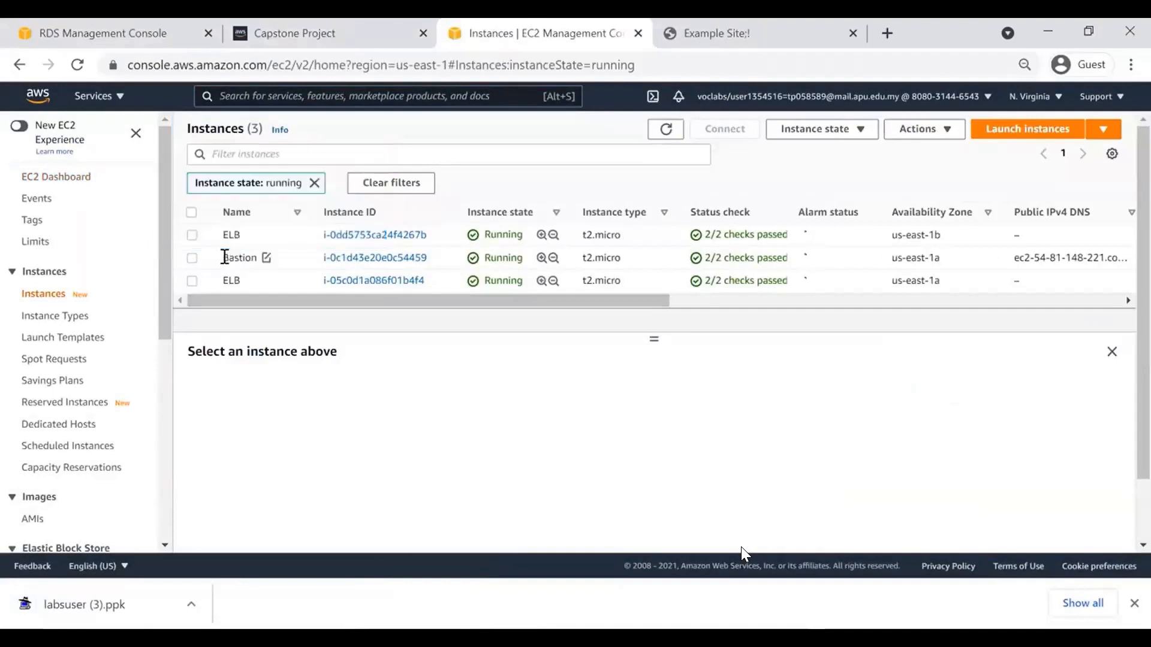
left_click(224, 257)
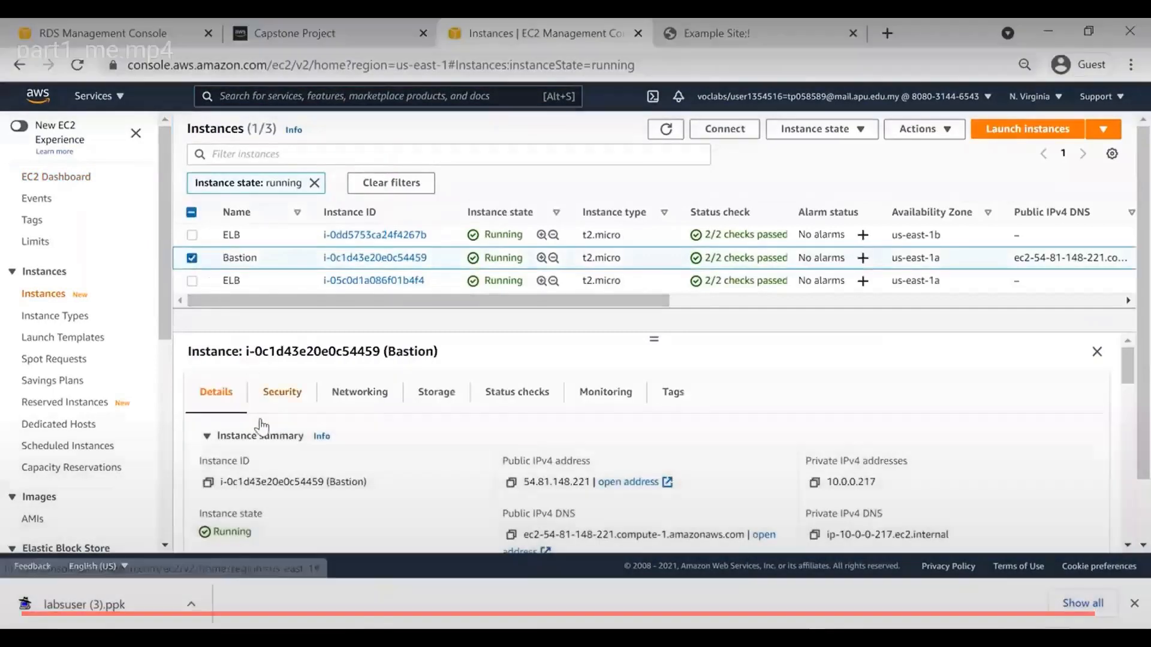